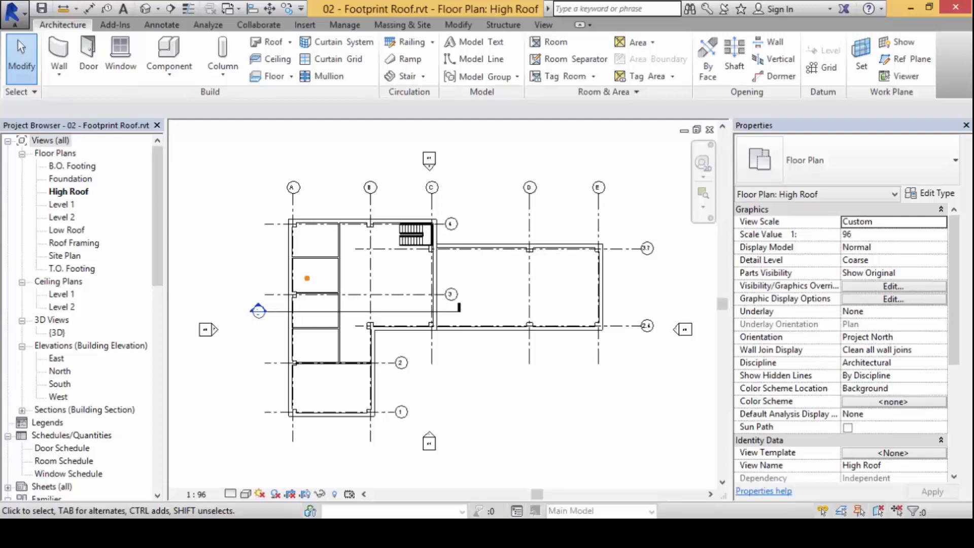
pyautogui.moveTo(485, 276); pyautogui.dragTo(469, 336, button='middle')
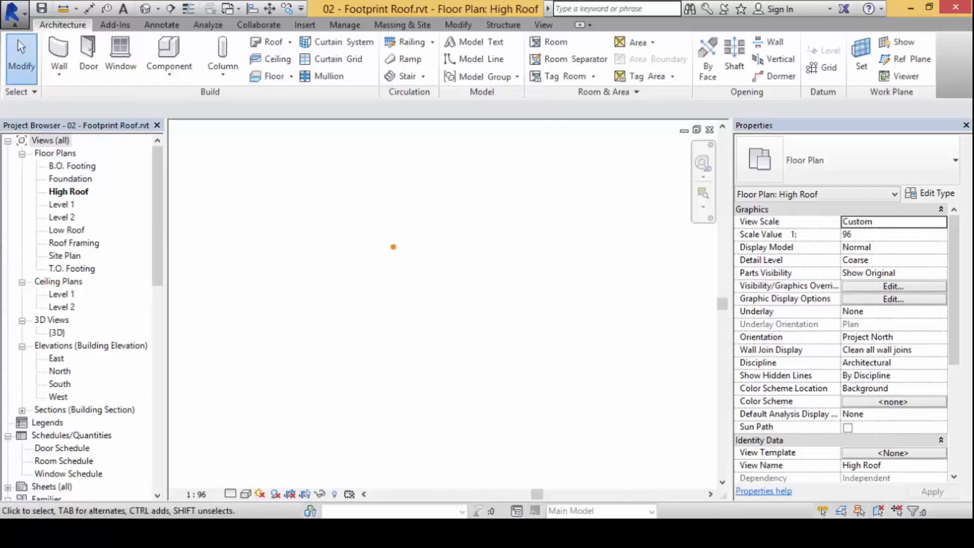
pyautogui.moveTo(337, 353)
pyautogui.mouseDown()
pyautogui.moveTo(536, 364)
pyautogui.moveTo(520, 383)
pyautogui.mouseUp()
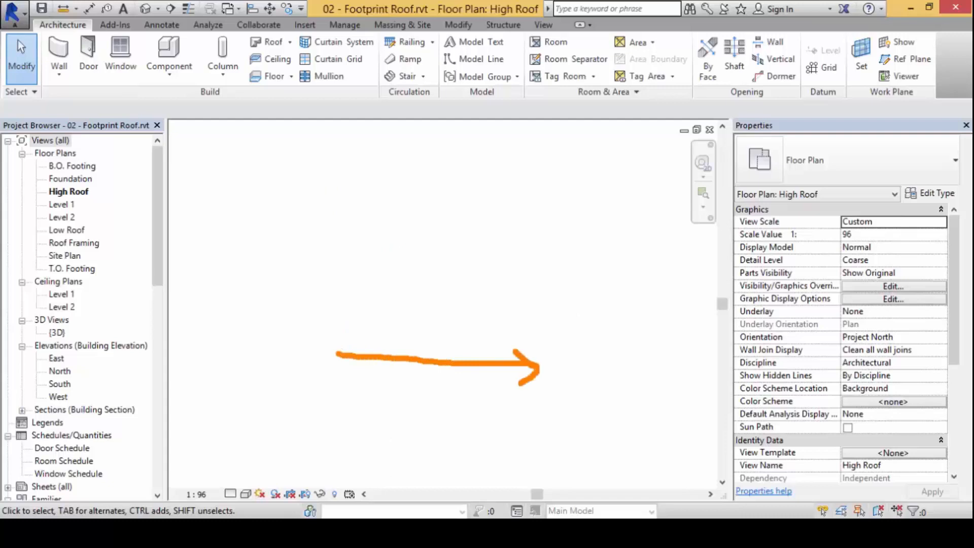
pyautogui.moveTo(567, 339)
pyautogui.mouseDown()
pyautogui.moveTo(605, 376)
pyautogui.moveTo(581, 384)
pyautogui.mouseUp()
pyautogui.moveTo(422, 392); pyautogui.dragTo(423, 448)
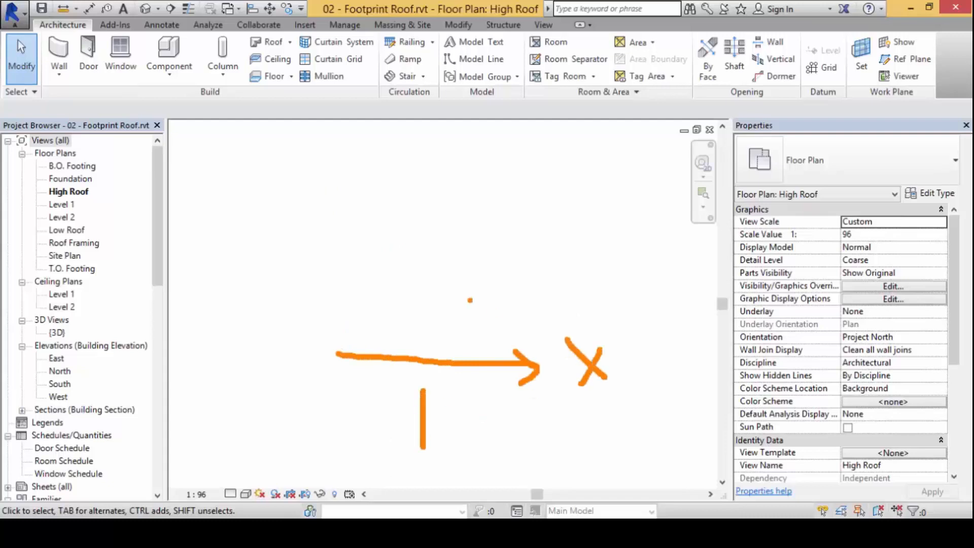
pyautogui.moveTo(338, 355)
pyautogui.mouseDown()
pyautogui.moveTo(345, 183)
pyautogui.moveTo(327, 204)
pyautogui.moveTo(357, 208)
pyautogui.mouseUp()
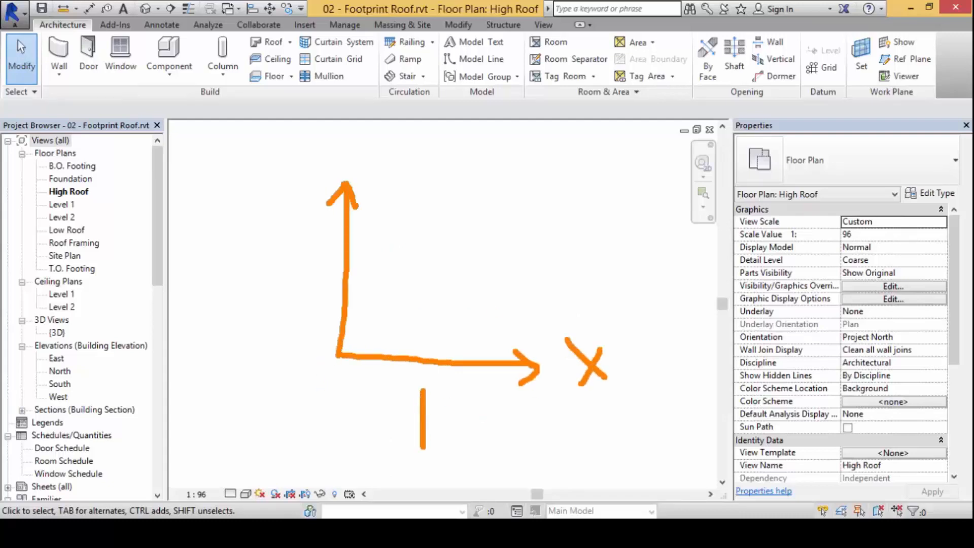
pyautogui.moveTo(234, 265); pyautogui.dragTo(252, 277)
pyautogui.moveTo(266, 263); pyautogui.dragTo(247, 301)
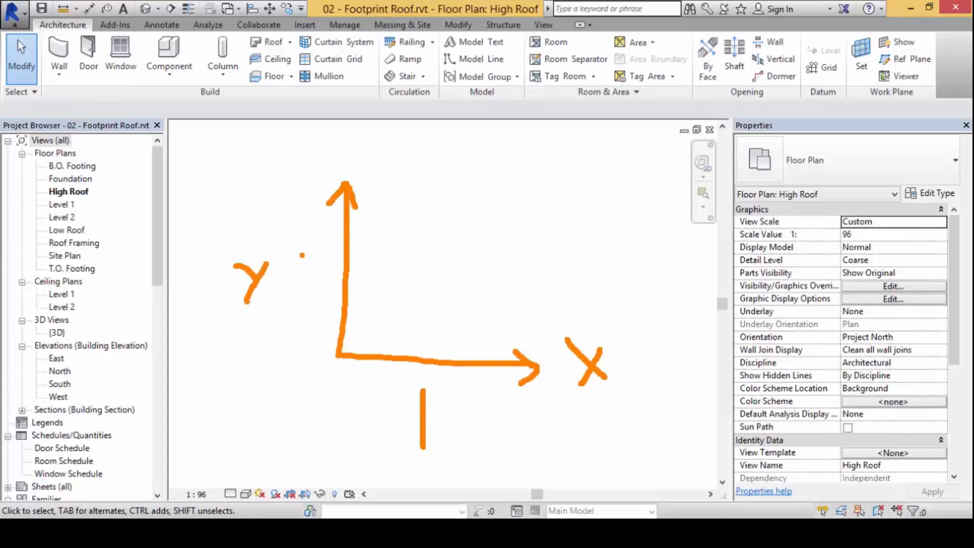
pyautogui.moveTo(302, 254); pyautogui.dragTo(300, 307)
pyautogui.moveTo(347, 255)
pyautogui.mouseDown()
pyautogui.moveTo(447, 257)
pyautogui.moveTo(448, 365)
pyautogui.moveTo(342, 359)
pyautogui.moveTo(446, 260)
pyautogui.mouseUp()
pyautogui.moveTo(366, 320)
pyautogui.mouseDown()
pyautogui.moveTo(339, 349)
pyautogui.moveTo(464, 242)
pyautogui.mouseUp()
pyautogui.moveTo(405, 300); pyautogui.dragTo(573, 184)
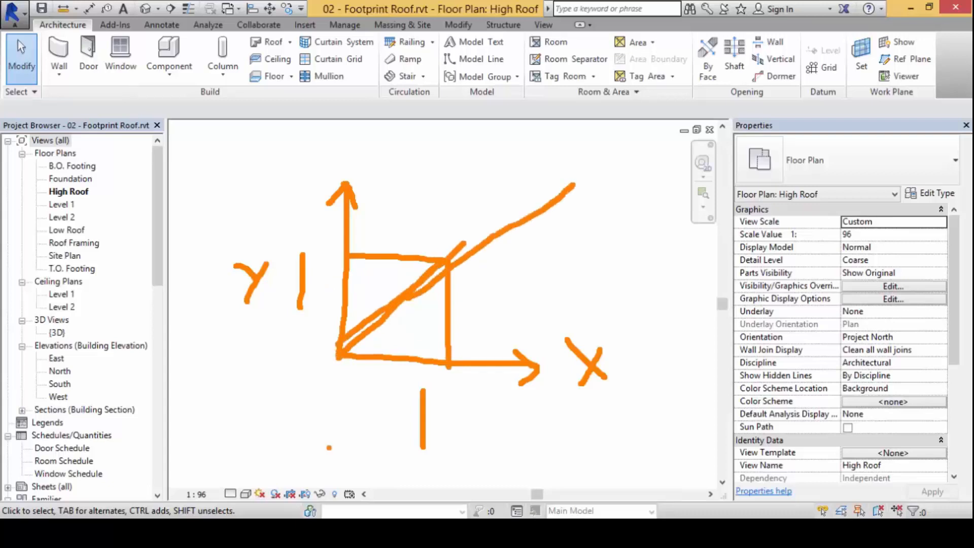
pyautogui.moveTo(344, 305); pyautogui.dragTo(393, 389)
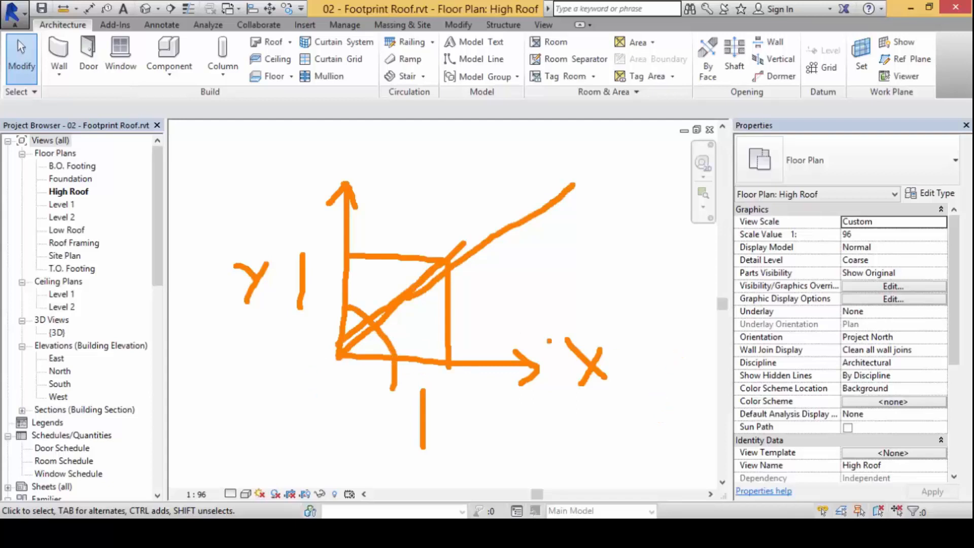
pyautogui.moveTo(490, 280); pyautogui.dragTo(518, 294)
pyautogui.moveTo(502, 278); pyautogui.dragTo(498, 322)
pyautogui.moveTo(564, 257); pyautogui.dragTo(532, 312)
pyautogui.moveTo(601, 242)
pyautogui.mouseDown()
pyautogui.moveTo(589, 261)
pyautogui.moveTo(601, 245)
pyautogui.mouseUp()
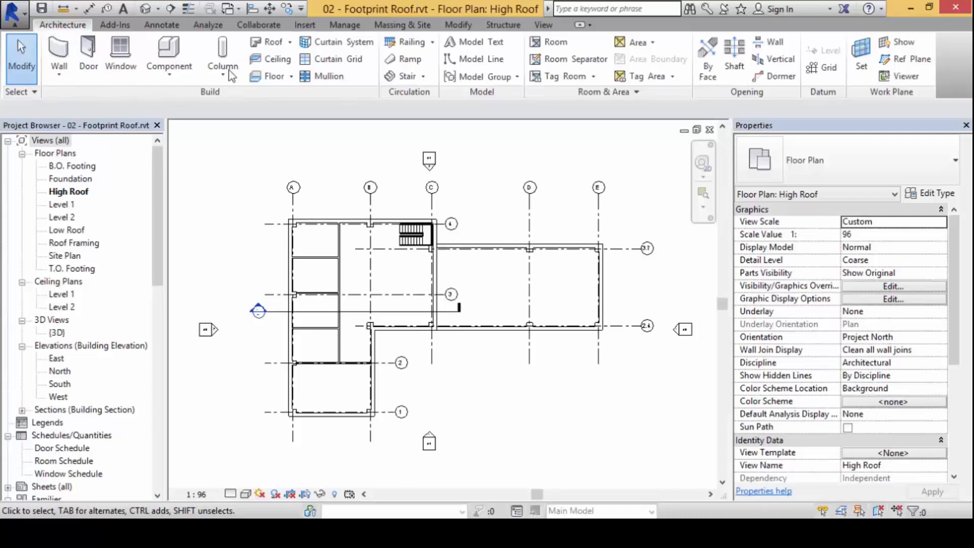
# - Start a Roof by Footprint on the High Roof plan and set its overhang to 600
pyautogui.click(292, 44)
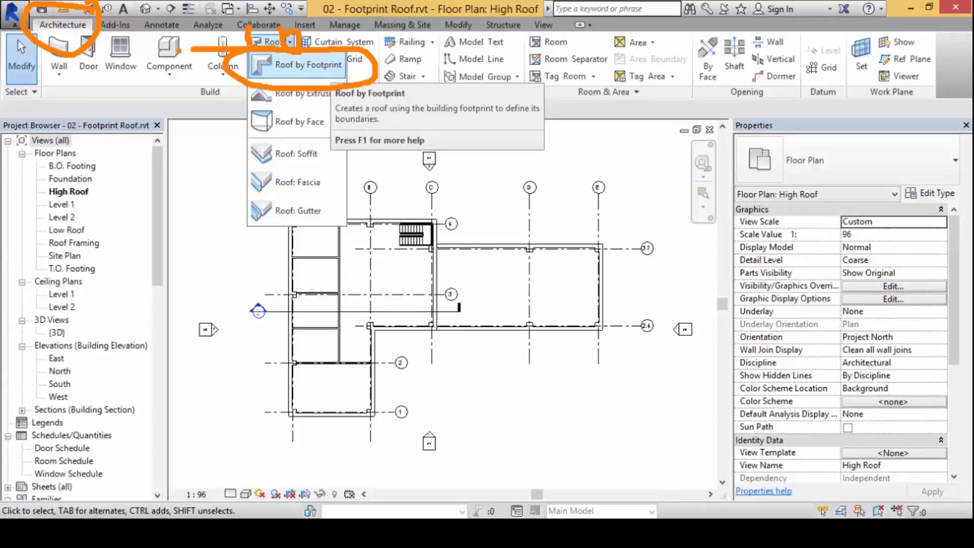
pyautogui.press('Escape')
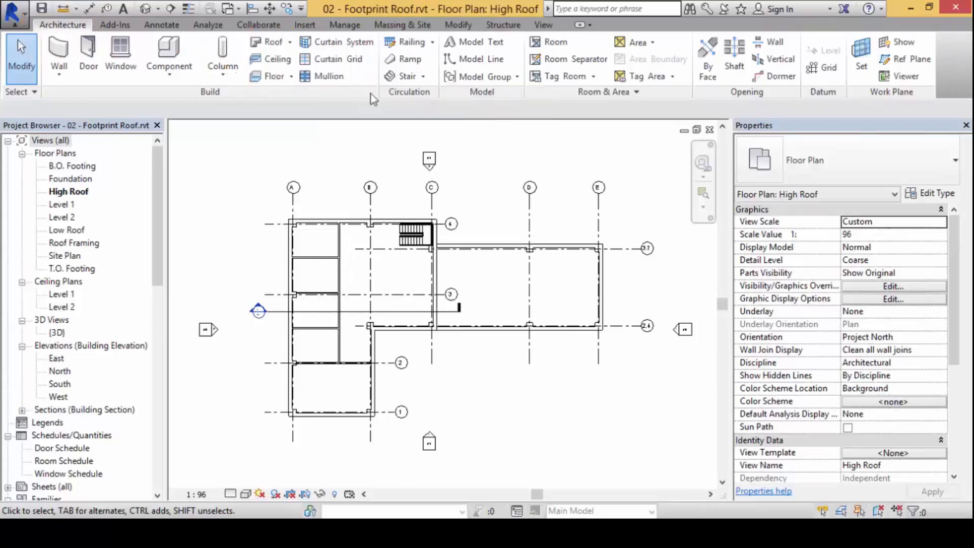
pyautogui.click(290, 42)
pyautogui.click(317, 64)
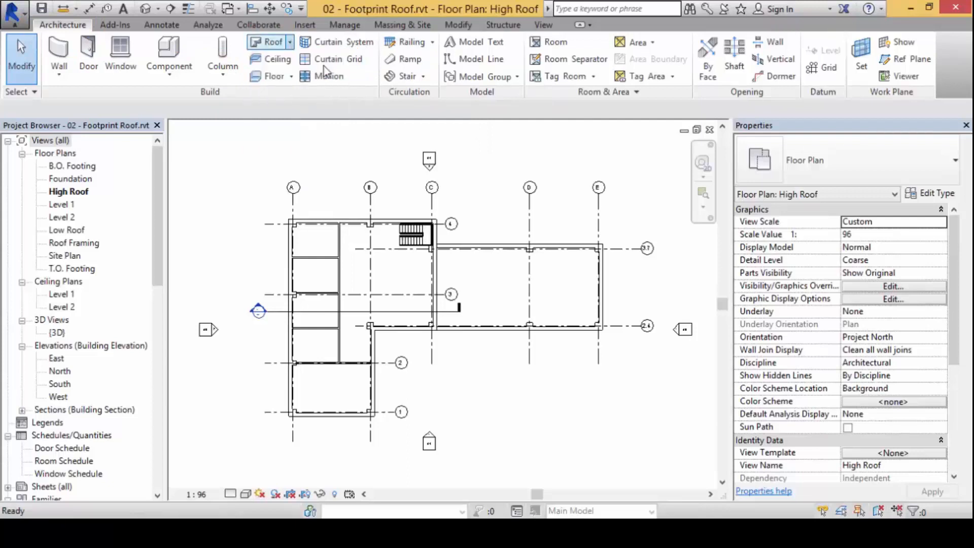
pyautogui.moveTo(776, 33)
pyautogui.mouseDown()
pyautogui.moveTo(573, 11)
pyautogui.moveTo(560, 107)
pyautogui.moveTo(786, 31)
pyautogui.moveTo(783, 21)
pyautogui.mouseUp()
pyautogui.moveTo(495, 5)
pyautogui.mouseDown()
pyautogui.moveTo(420, 11)
pyautogui.moveTo(550, 50)
pyautogui.moveTo(530, 7)
pyautogui.moveTo(423, 4)
pyautogui.mouseUp()
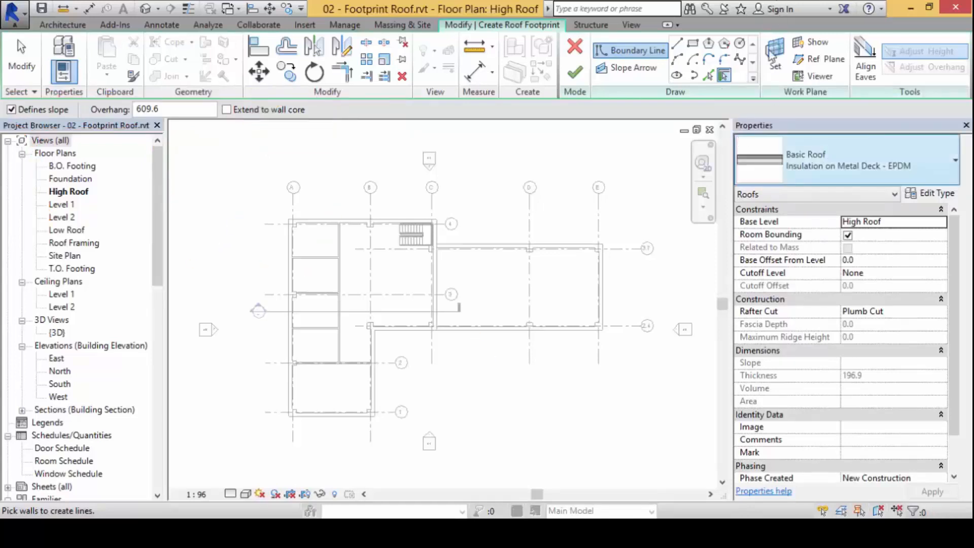
pyautogui.doubleClick(175, 108)
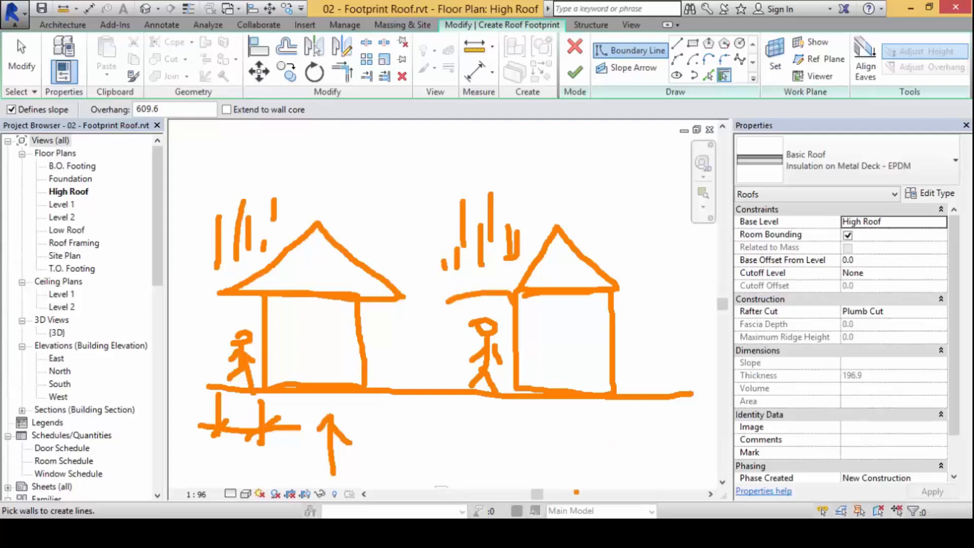
pyautogui.press('Escape')
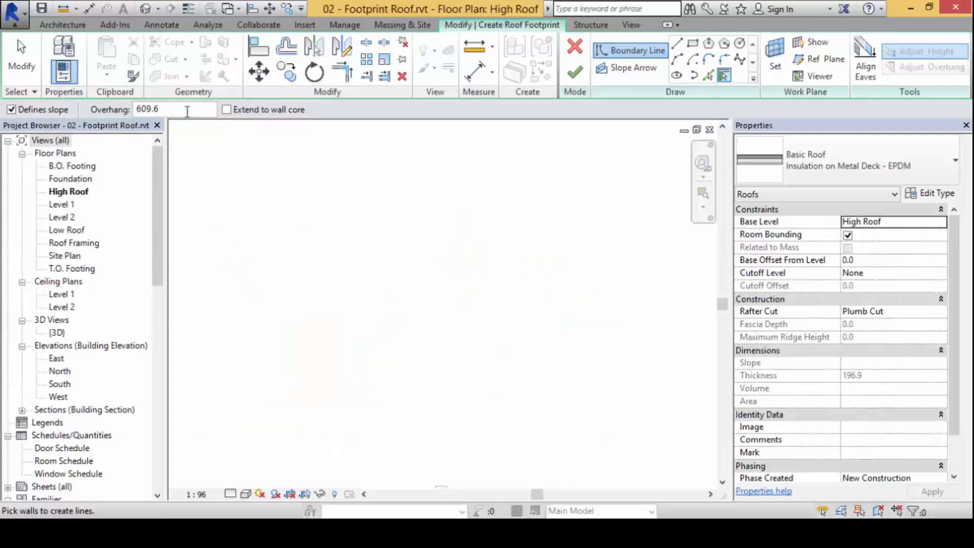
pyautogui.moveTo(186, 110); pyautogui.dragTo(2, 103)
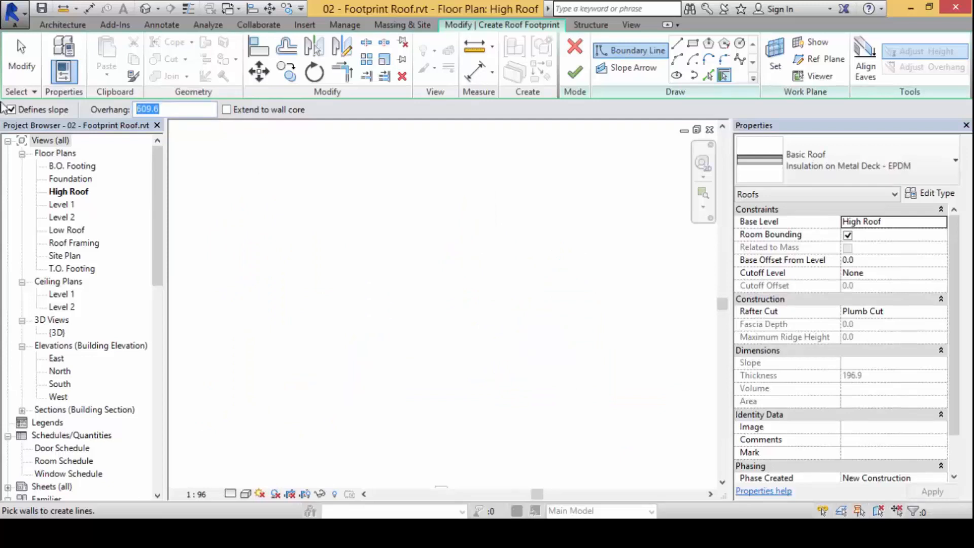
pyautogui.write('600')
# - Create slope-defining roof boundary lines inside the building by picking the exterior walls around the L-shaped wing between grids A and C
pyautogui.scroll(-2, 483, 208)
pyautogui.scroll(-1, 438, 256)
pyautogui.moveTo(438, 256); pyautogui.dragTo(335, 197, button='middle')
pyautogui.scroll(2, 350, 264)
pyautogui.moveTo(392, 350); pyautogui.dragTo(424, 304, button='middle')
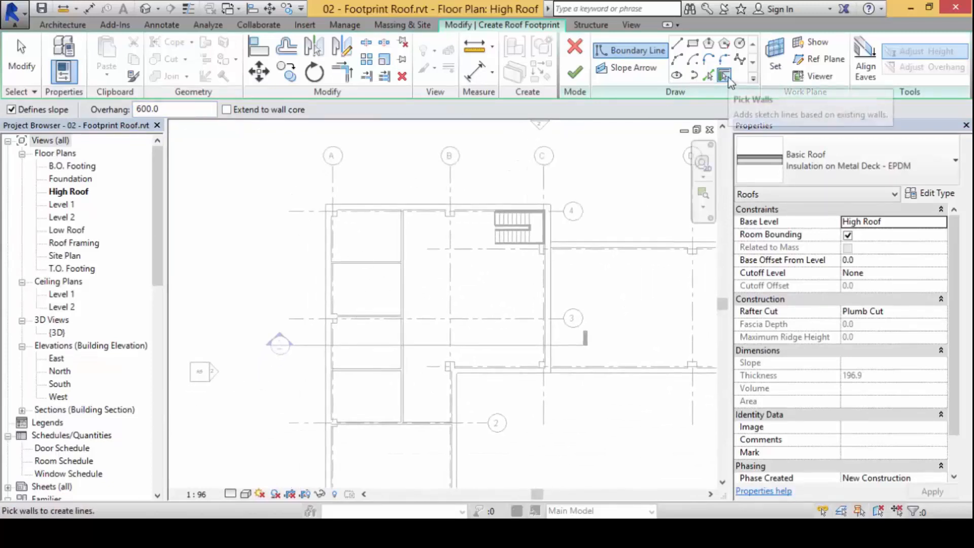
pyautogui.click(334, 253)
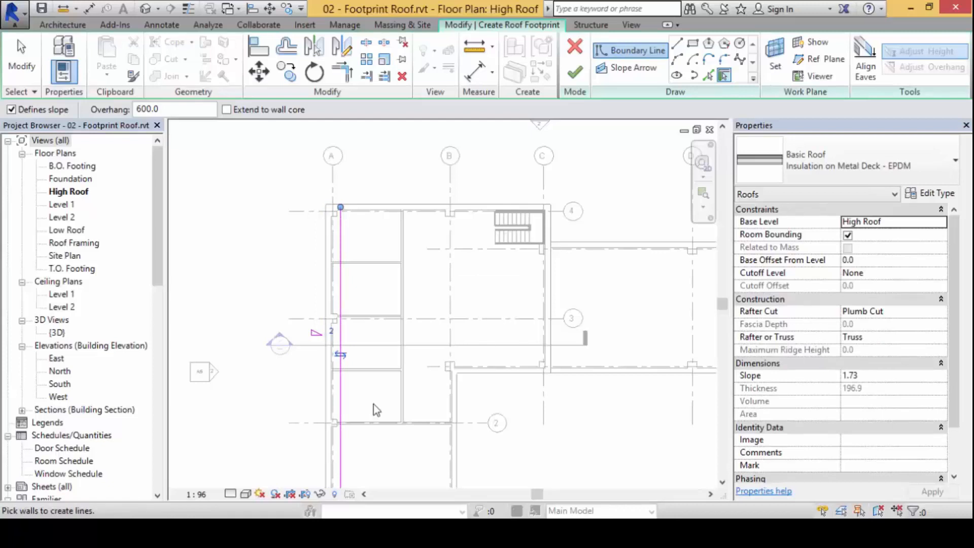
pyautogui.click(387, 212)
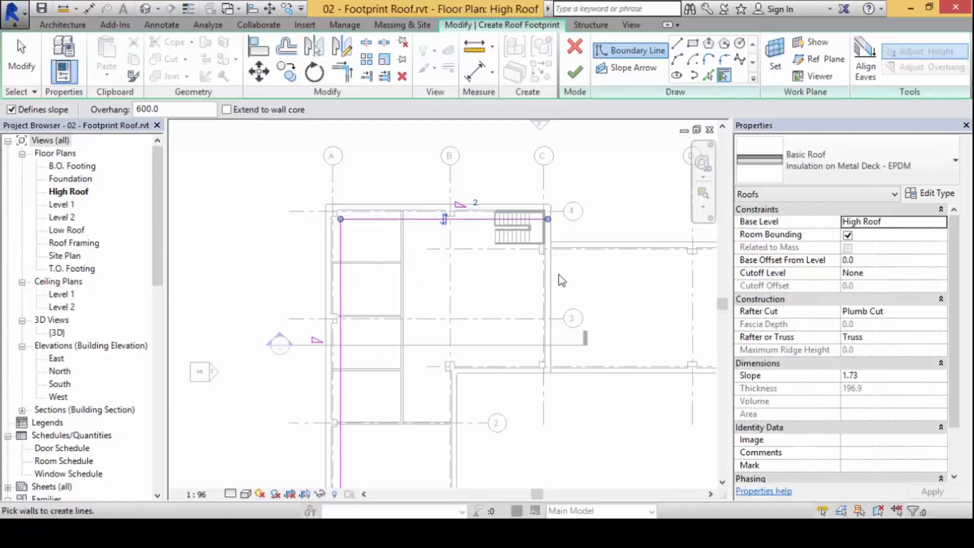
pyautogui.click(551, 281)
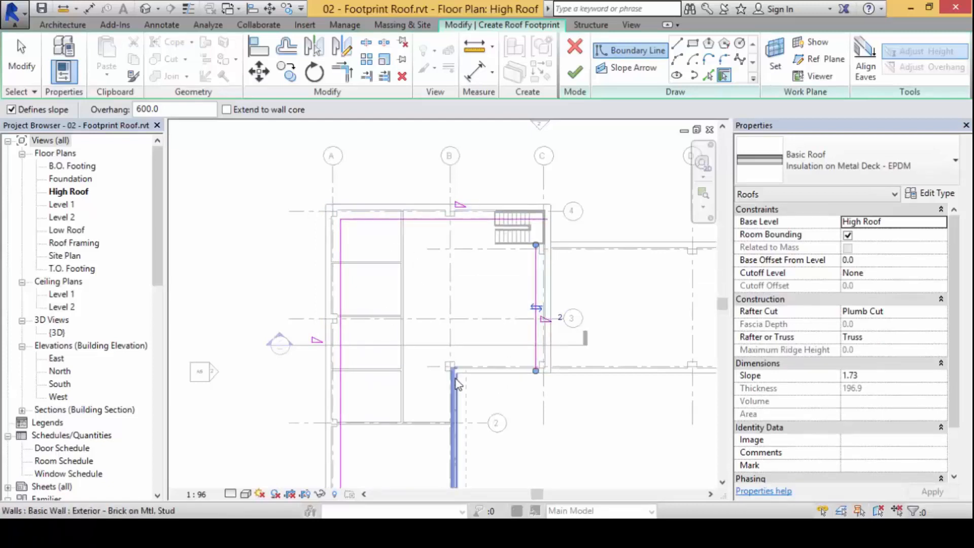
pyautogui.click(451, 406)
pyautogui.click(479, 373)
pyautogui.scroll(-3, 473, 355)
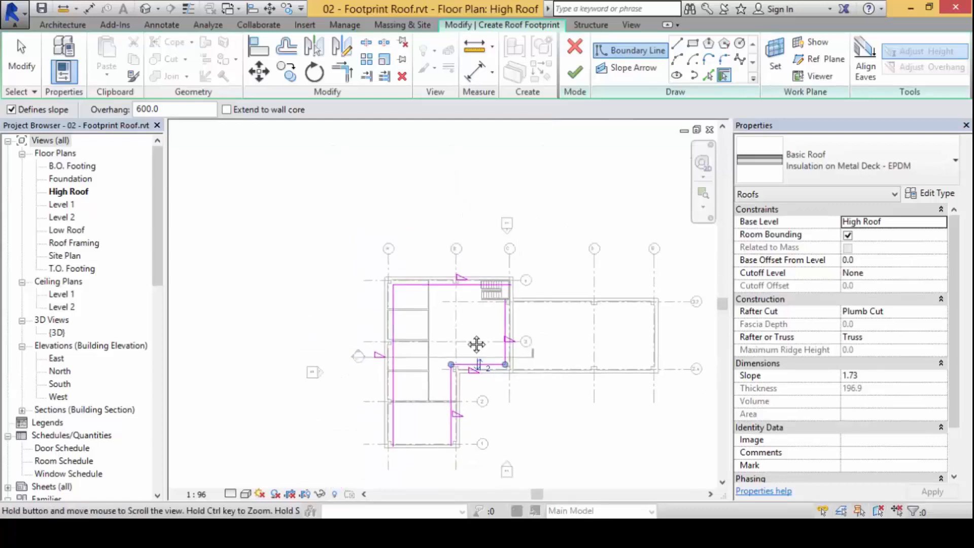
pyautogui.scroll(1, 430, 364)
pyautogui.click(429, 372)
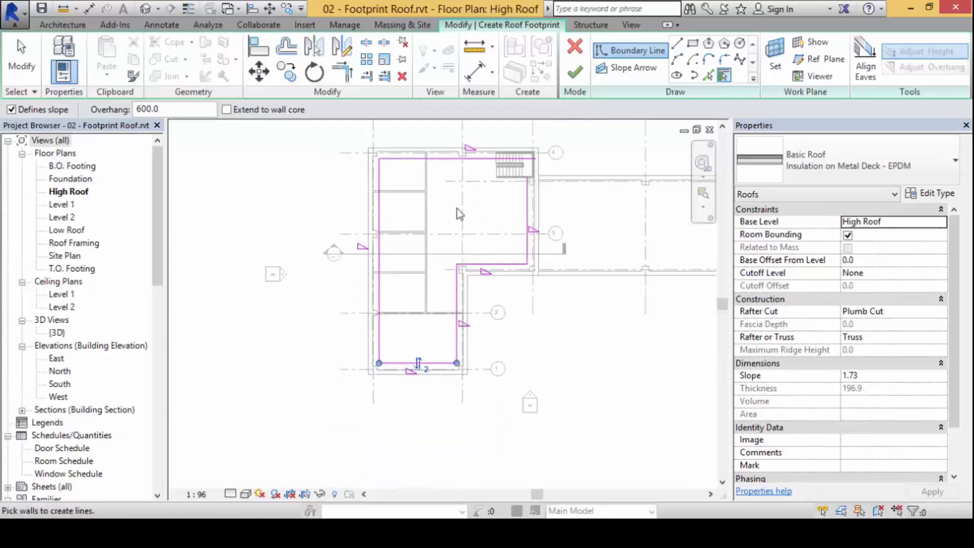
# - Trim the boundary lines along grid 4 and grid C to a closed corner and finish the roof
pyautogui.press('t')
pyautogui.press('r')
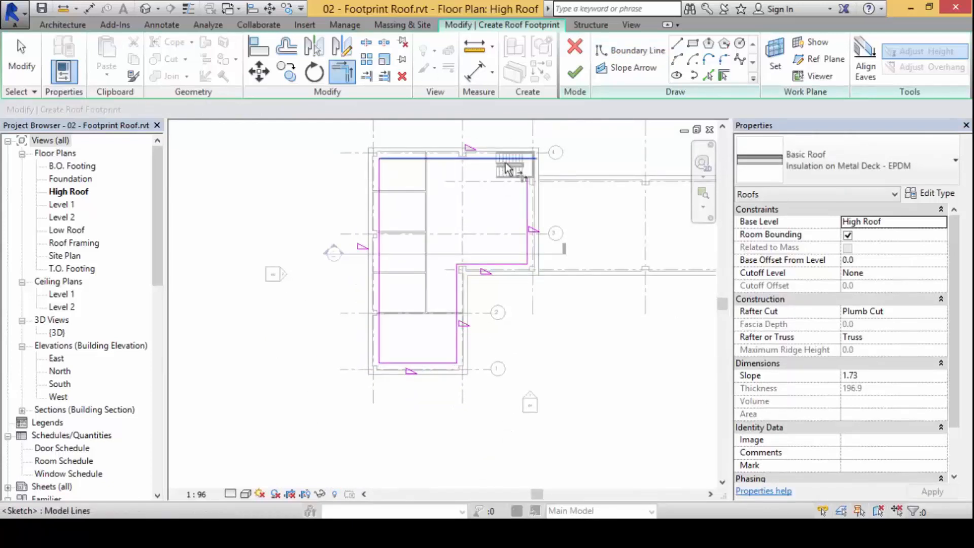
pyautogui.click(574, 75)
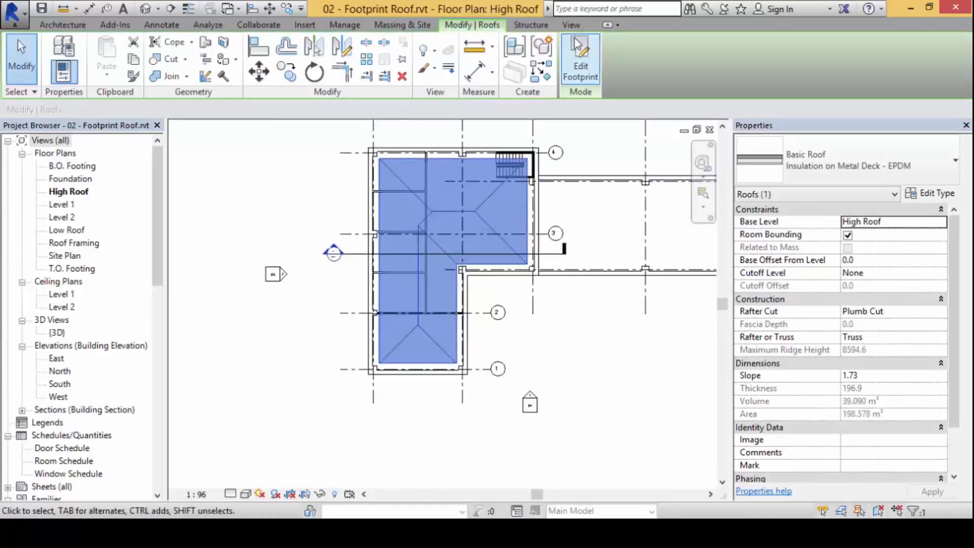
# - Open the default 3D view and examine how the new roof sits inside the L-shaped wing's walls
pyautogui.click(543, 25)
pyautogui.click(408, 53)
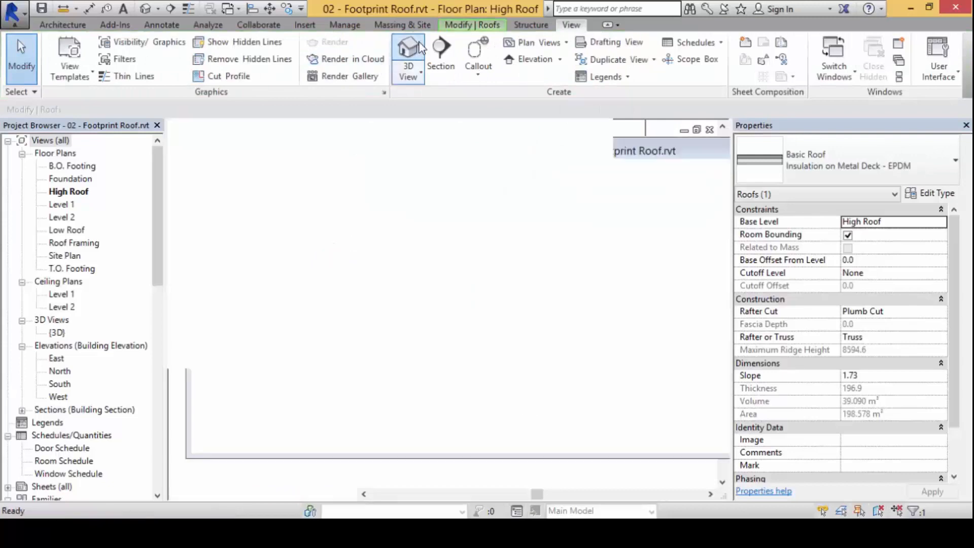
pyautogui.keyDown('shift'); pyautogui.moveTo(386, 355); pyautogui.dragTo(380, 368, button='middle'); pyautogui.keyUp('shift')
pyautogui.moveTo(365, 299); pyautogui.dragTo(435, 410, button='middle')
pyautogui.scroll(2, 375, 370)
pyautogui.scroll(-1, 436, 412)
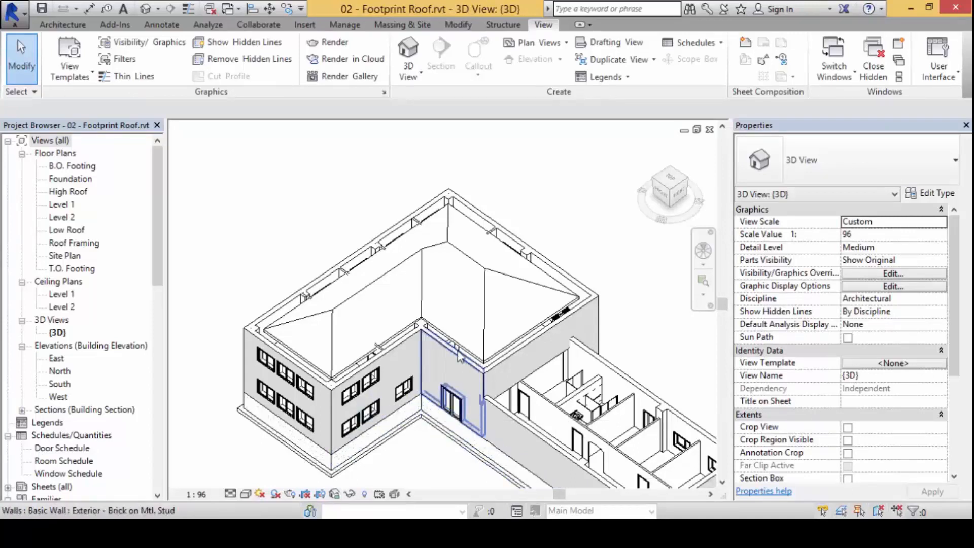
pyautogui.click(488, 280)
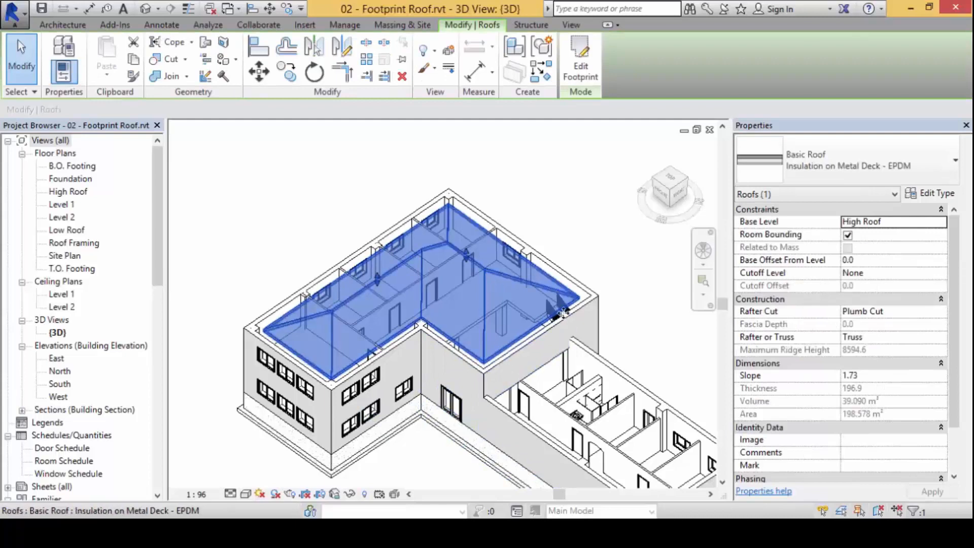
pyautogui.click(285, 206)
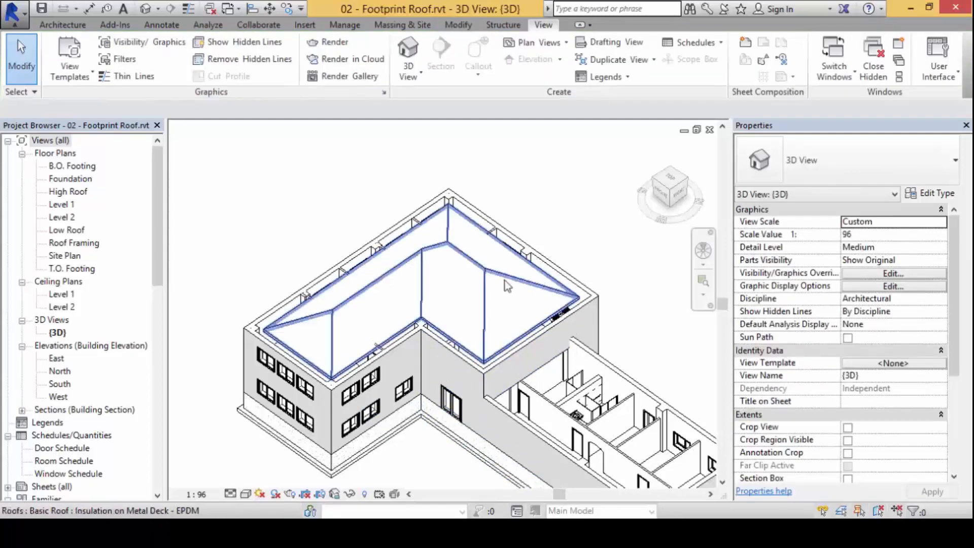
# - Edit the roof's footprint and delete all of its existing boundary lines
pyautogui.click(446, 282)
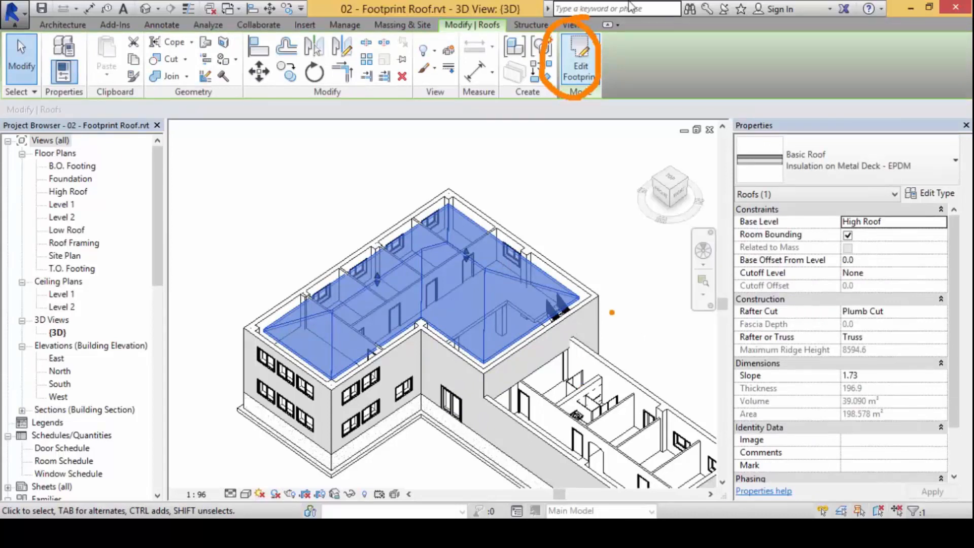
pyautogui.click(580, 63)
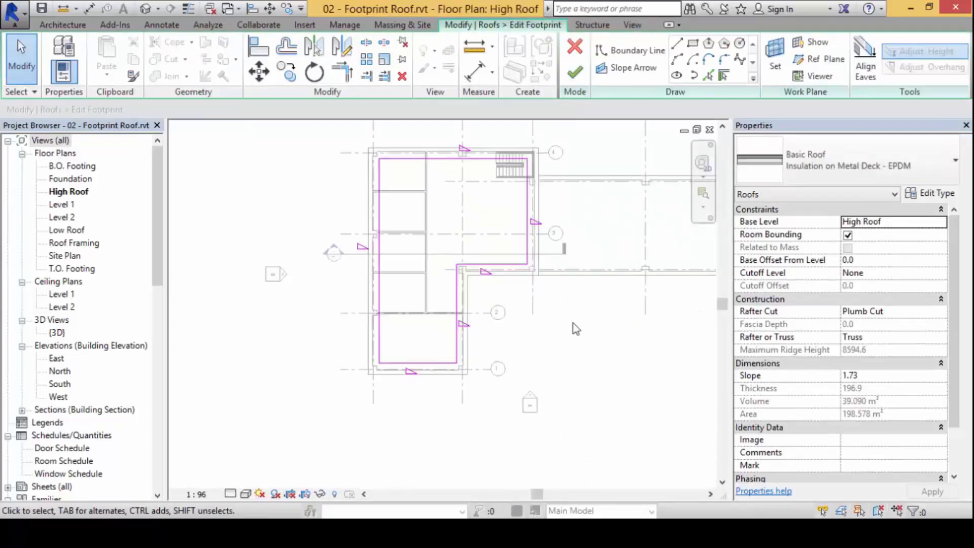
pyautogui.moveTo(309, 128)
pyautogui.mouseDown()
pyautogui.moveTo(576, 487)
pyautogui.moveTo(570, 432)
pyautogui.mouseUp()
pyautogui.press('Delete')
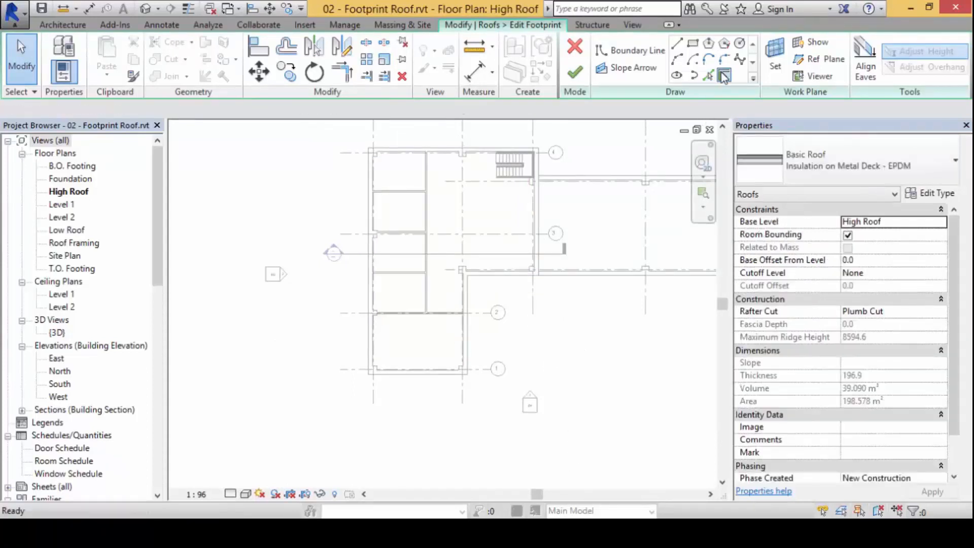
# - Pick the exterior walls on grids A and 4, both wall segments on grid C, and the lower-wing wall on grid B as roof boundaries
pyautogui.click(723, 75)
pyautogui.click(370, 206)
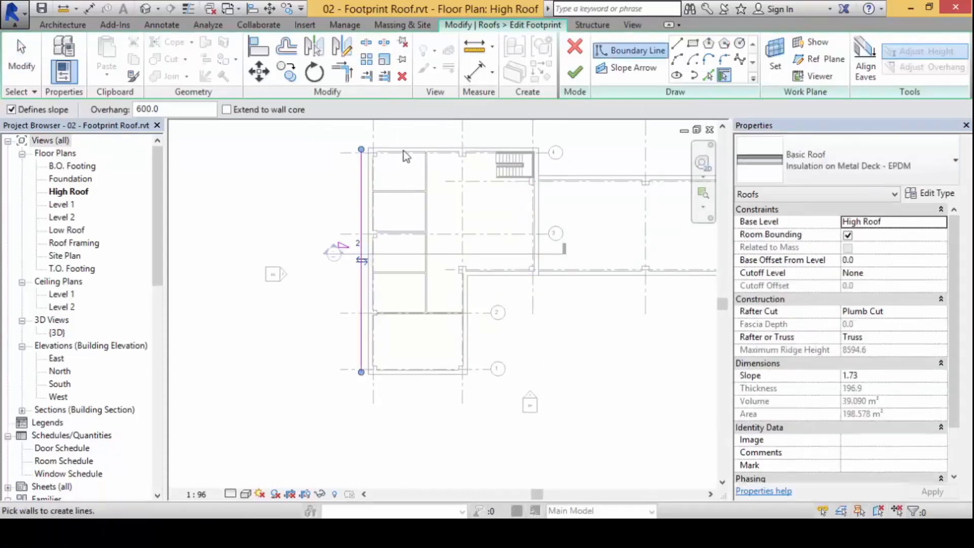
pyautogui.click(456, 150)
pyautogui.click(537, 200)
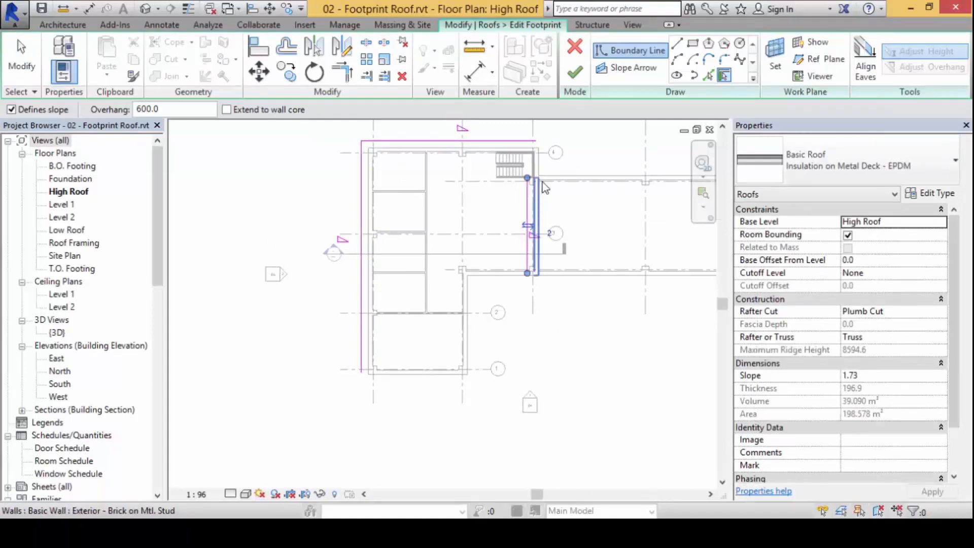
pyautogui.click(536, 163)
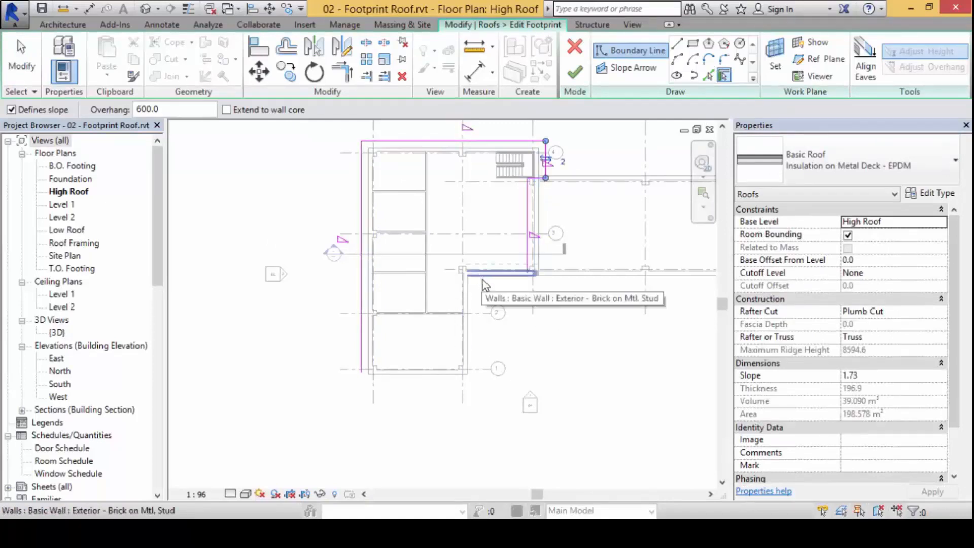
pyautogui.click(473, 323)
# - Delete the misplaced boundary line along grid C and the short segment joining it to the upper boundary
pyautogui.click(529, 218)
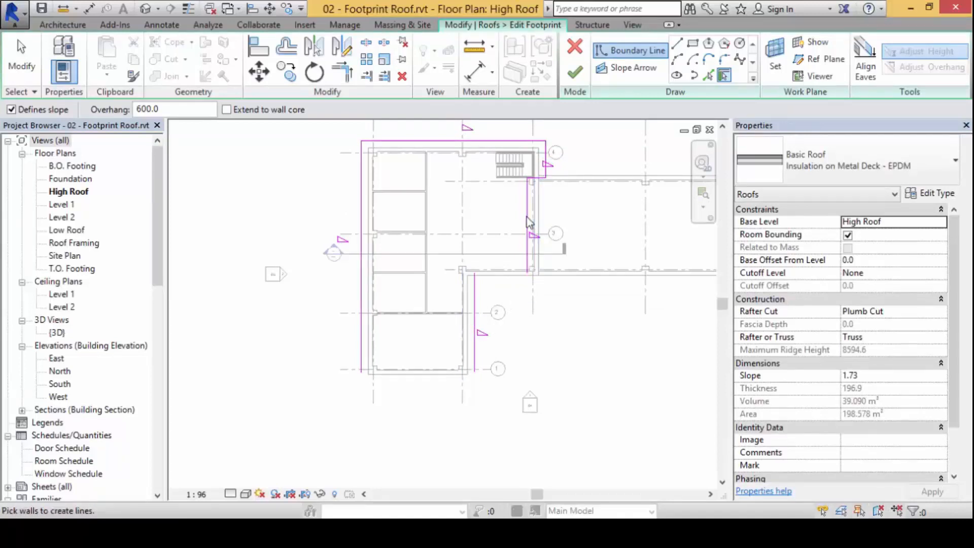
pyautogui.press('Escape')
pyautogui.press('Escape')
pyautogui.scroll(4, 488, 187)
pyautogui.click(500, 195)
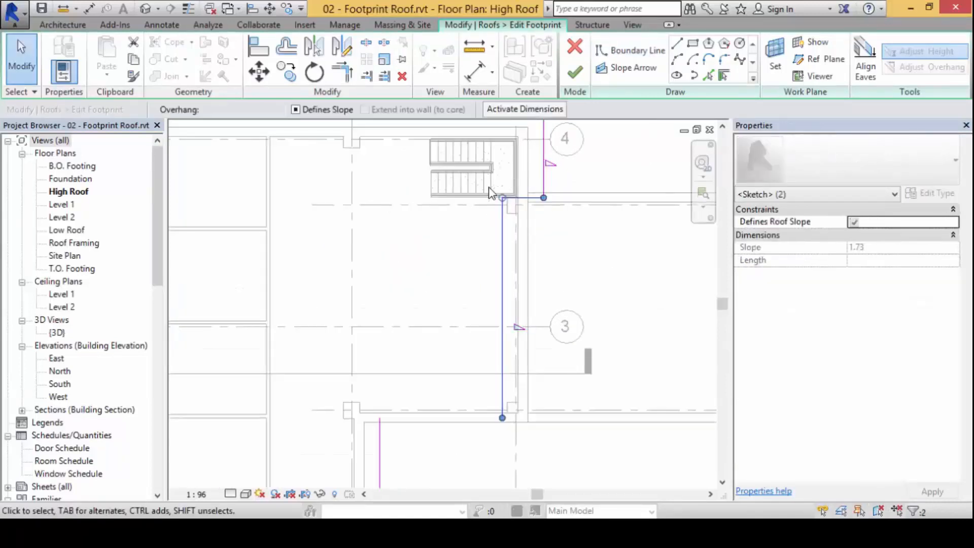
pyautogui.press('Delete')
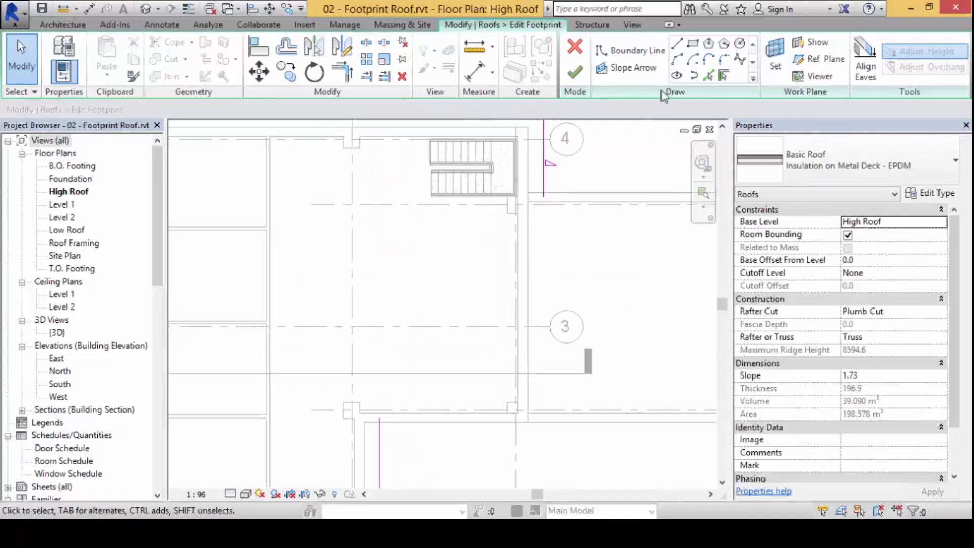
# - Pick the inner-corner wall between grids B and C and the end wall on grid 1 as sloped boundaries with a 600 overhang
pyautogui.click(723, 76)
pyautogui.click(475, 428)
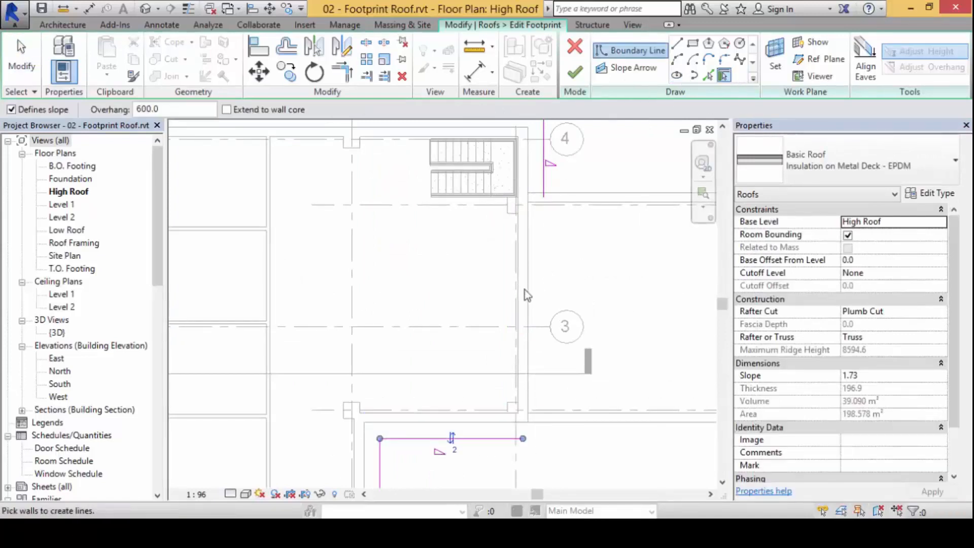
pyautogui.scroll(-4, 527, 295)
pyautogui.press('Escape')
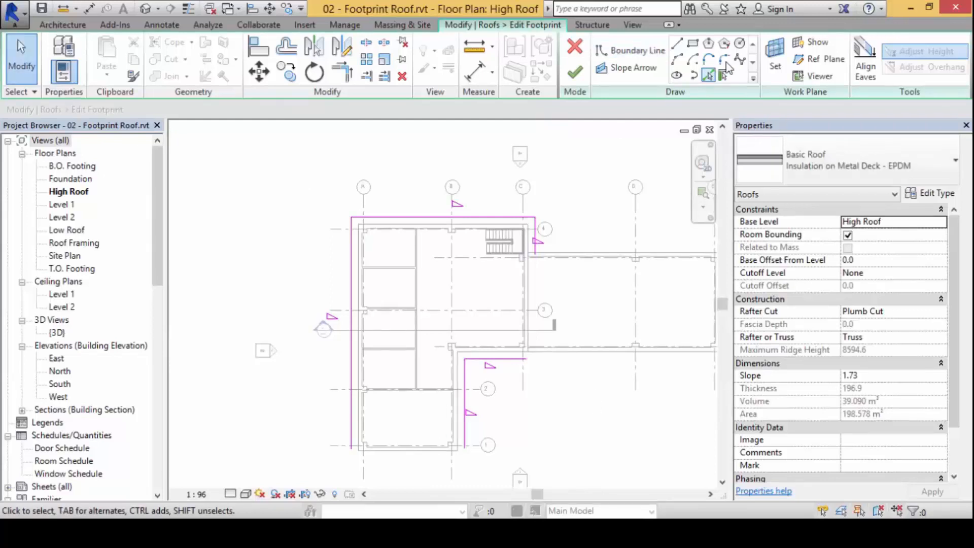
pyautogui.click(724, 76)
pyautogui.click(416, 447)
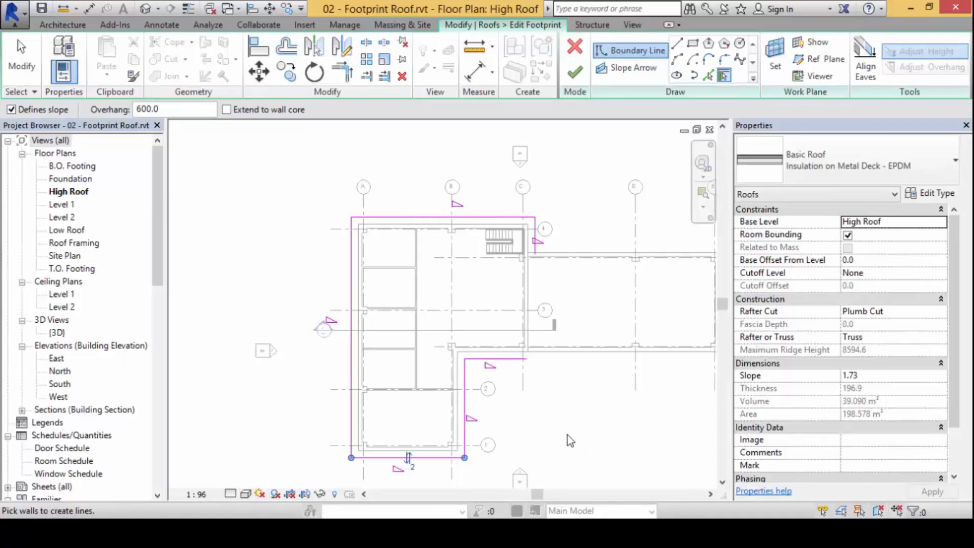
pyautogui.scroll(-4, 567, 435)
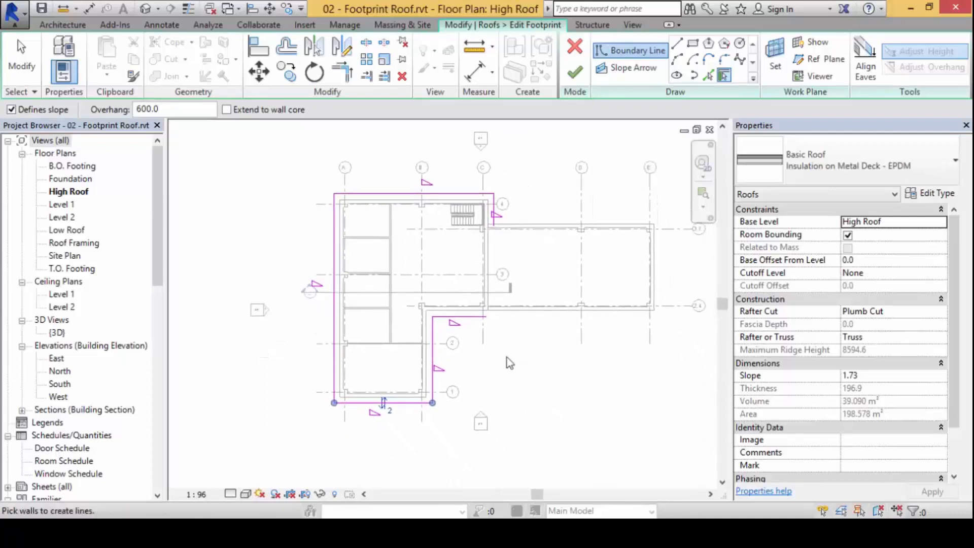
pyautogui.scroll(1, 506, 357)
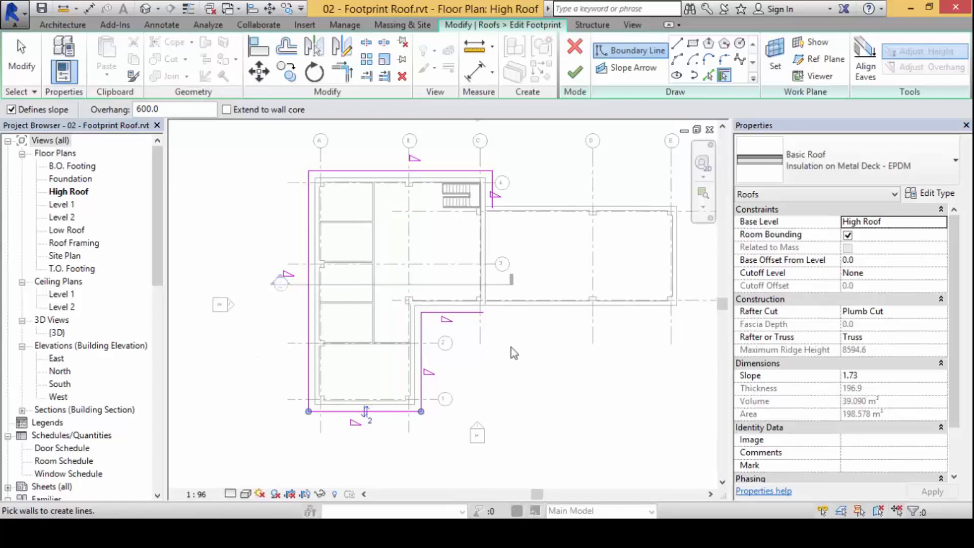
pyautogui.scroll(2, 476, 189)
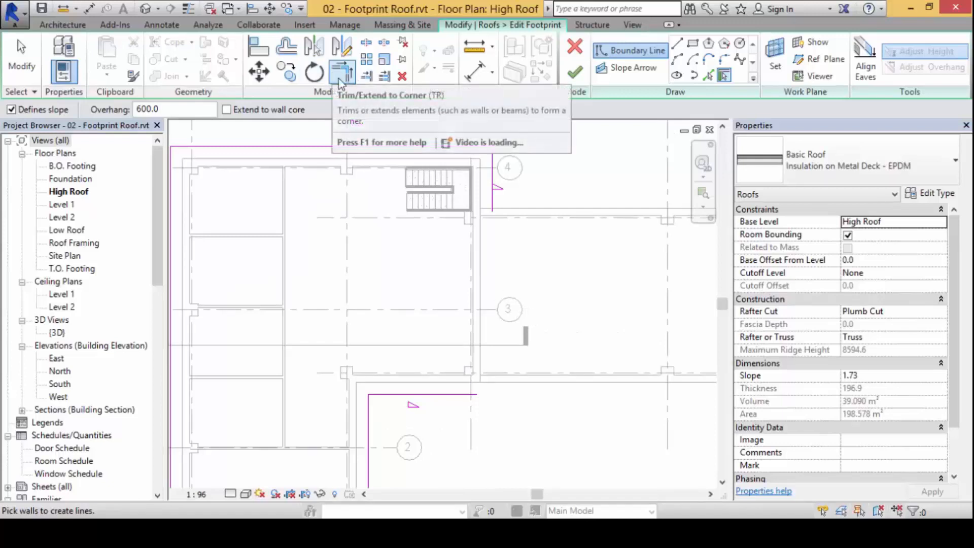
# - Draw a boundary line parallel to grid C from the upper boundary's end and a short line joining it to the inner-corner boundary
pyautogui.click(678, 45)
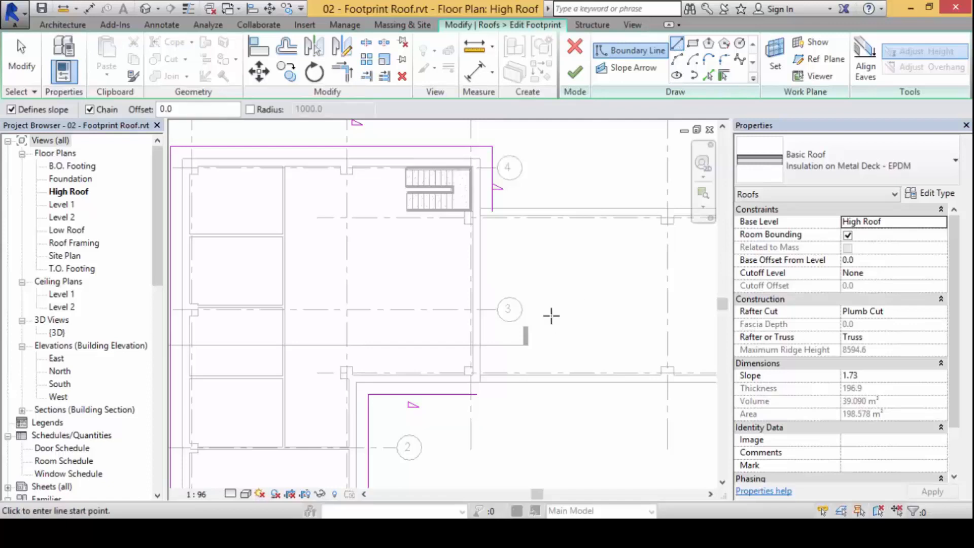
pyautogui.click(492, 213)
pyautogui.click(492, 401)
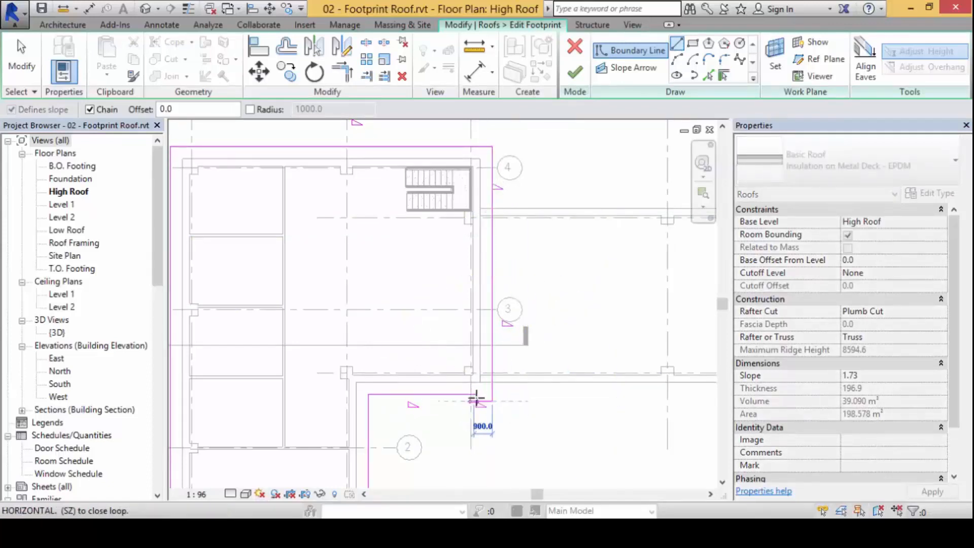
pyautogui.press('Escape')
pyautogui.click(476, 394)
pyautogui.click(492, 394)
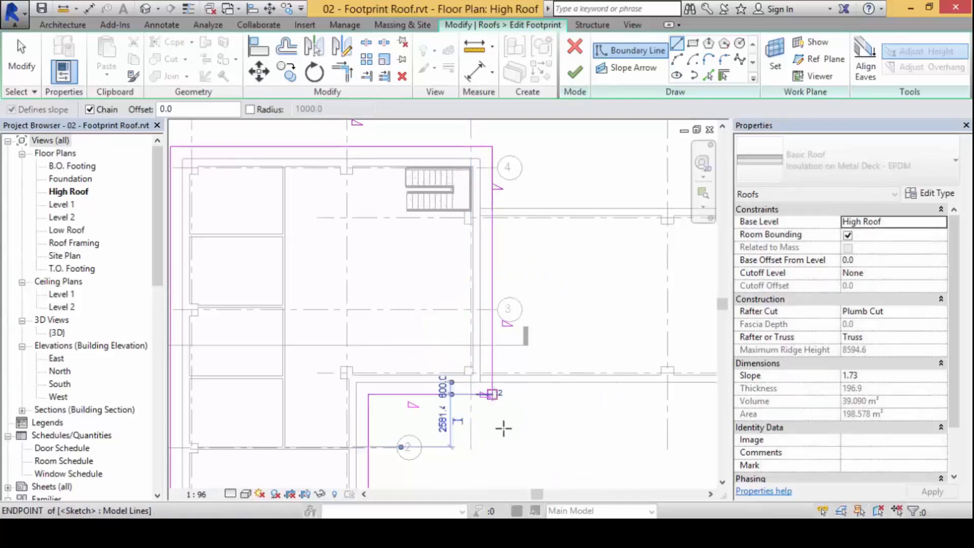
pyautogui.scroll(3, 476, 386)
pyautogui.press('Escape')
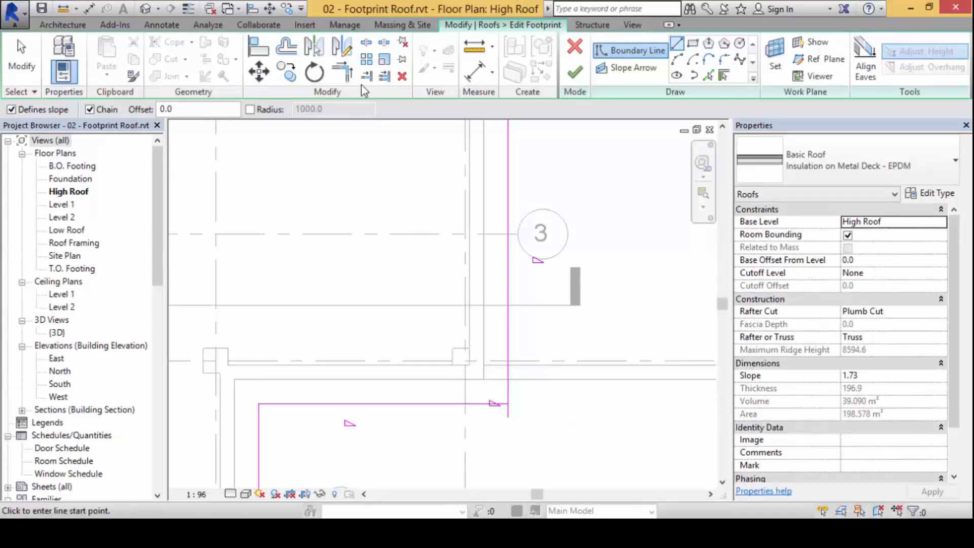
# - Trim the two drawn boundary lines to a corner and try to finish the roof
pyautogui.click(342, 71)
pyautogui.click(484, 404)
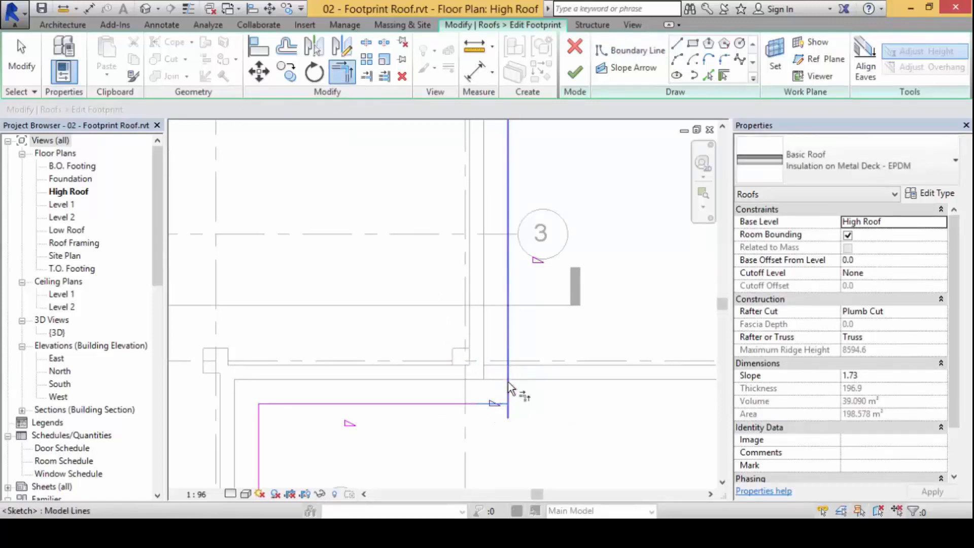
pyautogui.click(507, 226)
pyautogui.scroll(-3, 504, 226)
pyautogui.scroll(-3, 505, 273)
pyautogui.click(575, 72)
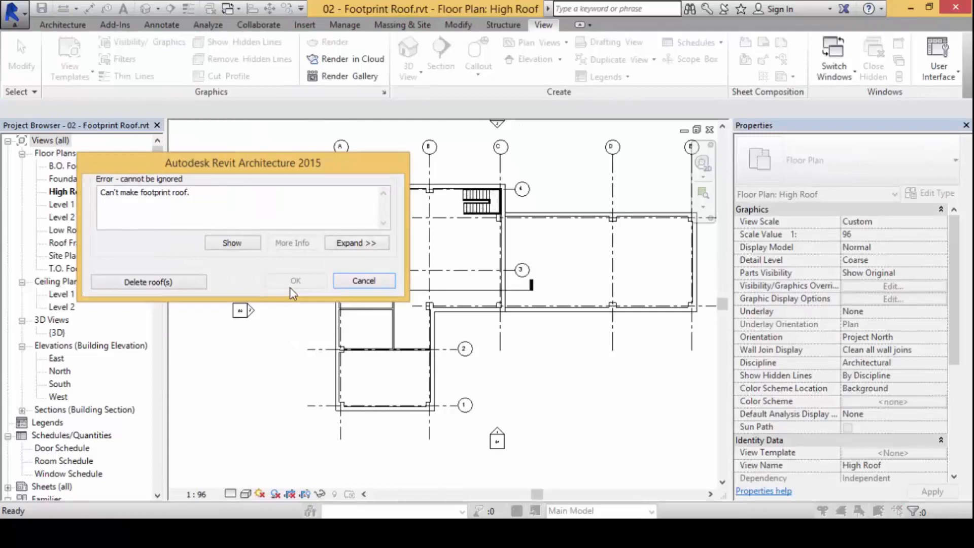
pyautogui.click(364, 282)
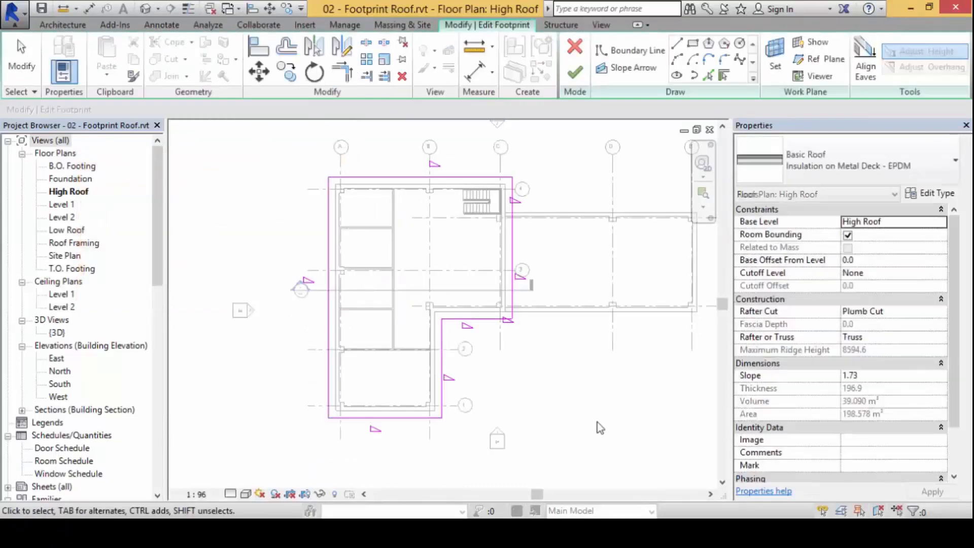
# - Delete the two drawn connecting lines and extend the original inner-corner and grid C boundary lines to a corner
pyautogui.scroll(5, 529, 290)
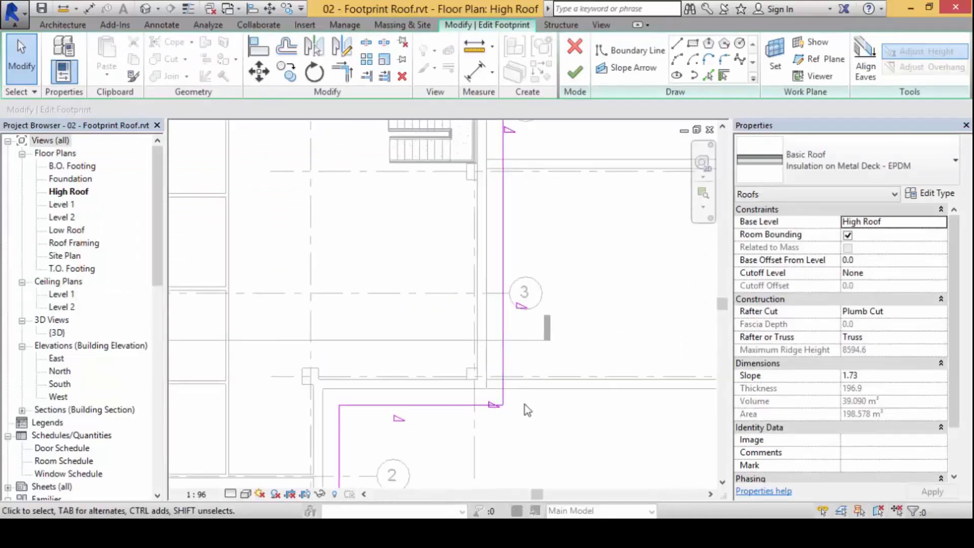
pyautogui.moveTo(526, 415); pyautogui.dragTo(502, 377)
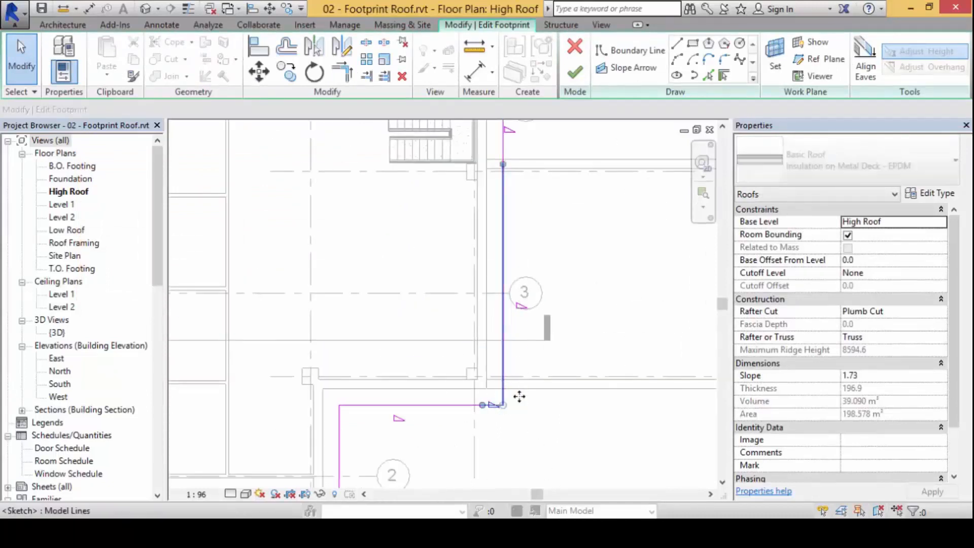
pyautogui.press('Delete')
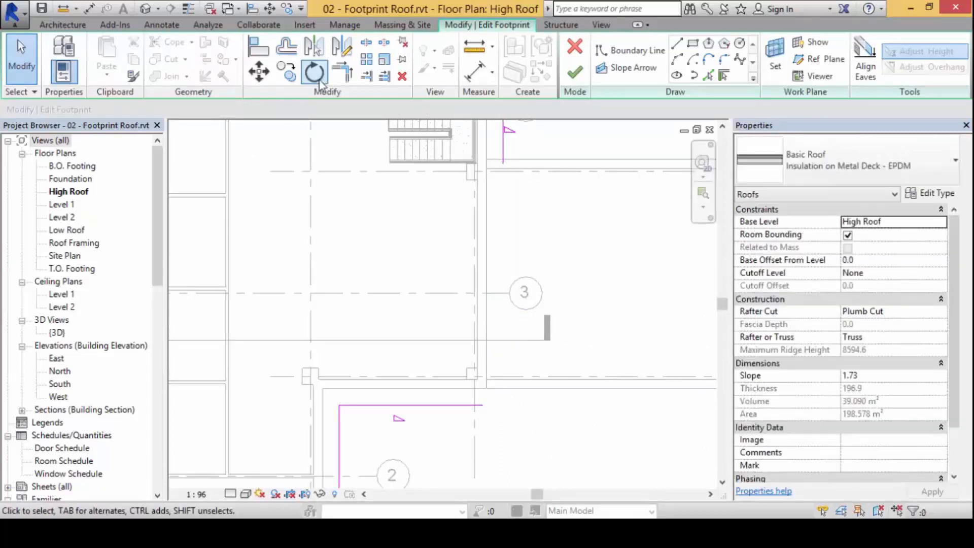
pyautogui.click(342, 71)
pyautogui.click(449, 406)
pyautogui.click(506, 148)
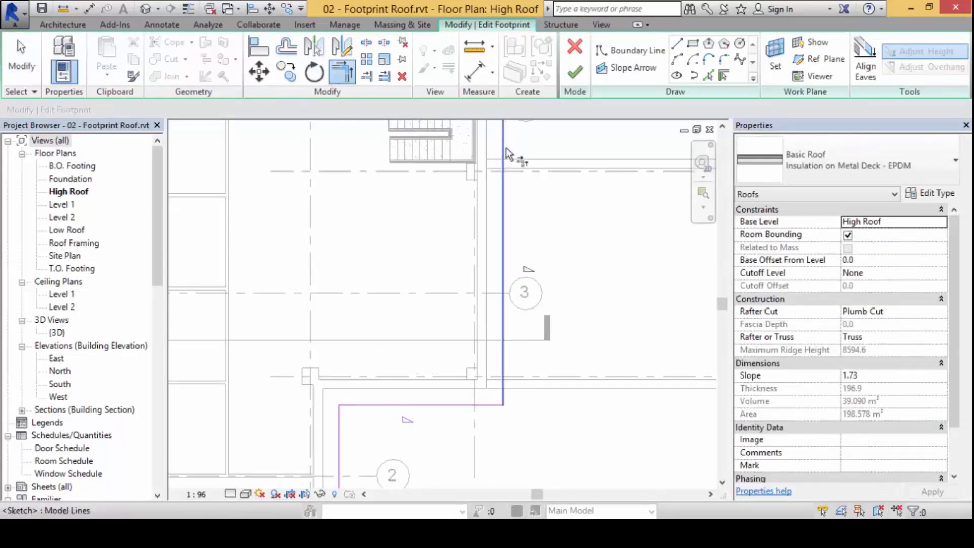
# - Extend the grid C and grid 1 boundary lines to meet at an outer corner
pyautogui.scroll(-5, 531, 289)
pyautogui.click(506, 327)
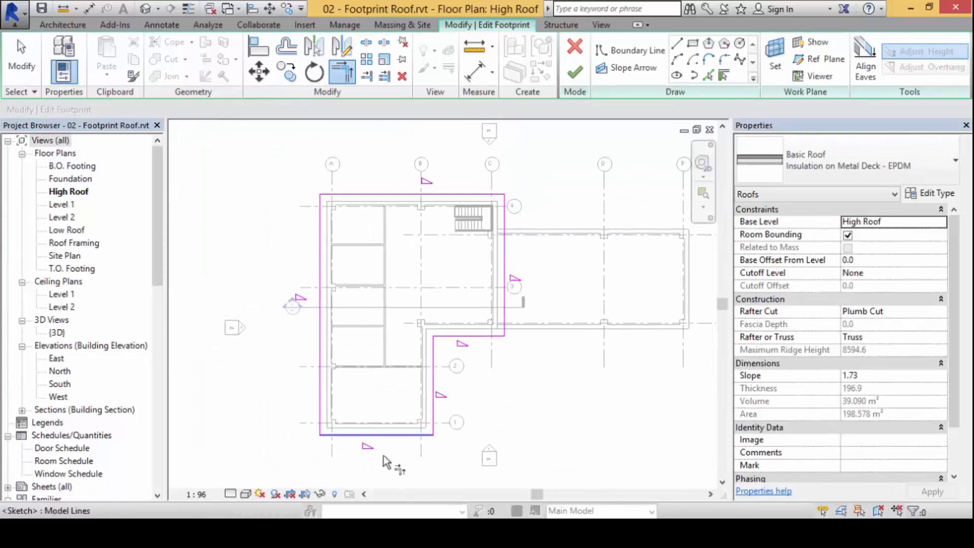
pyautogui.click(474, 334)
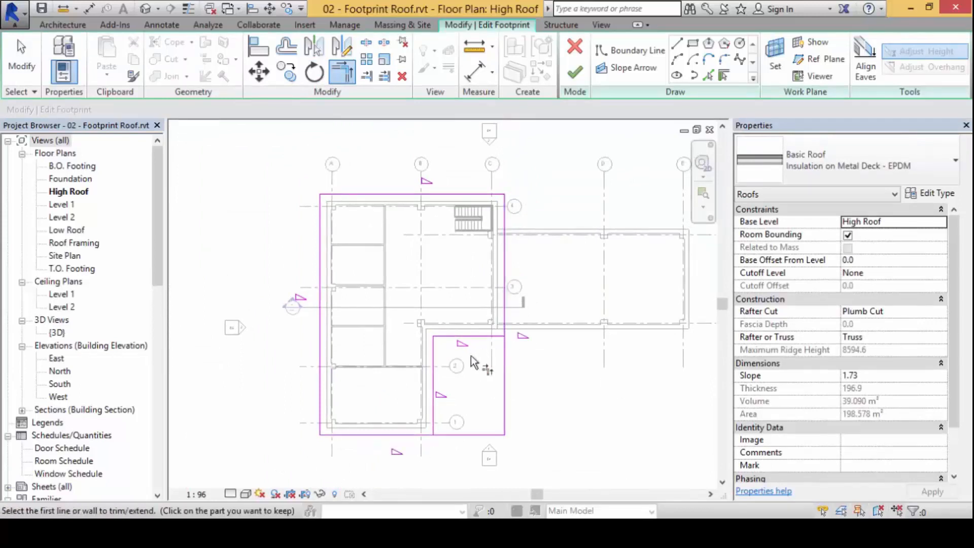
# - Delete the leftover inner-corner boundary lines inside the rectangular outline and finish the roof
pyautogui.press('Escape')
pyautogui.press('Delete')
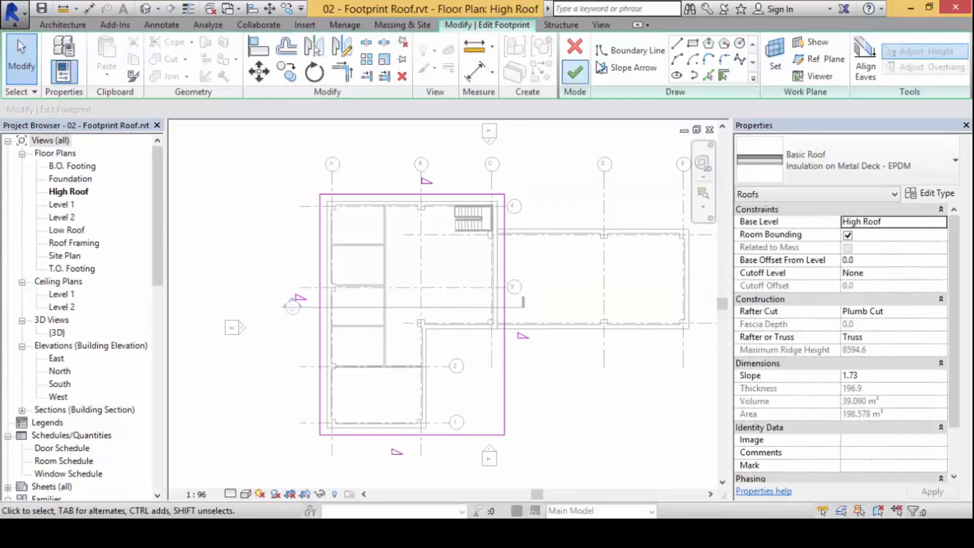
pyautogui.click(578, 74)
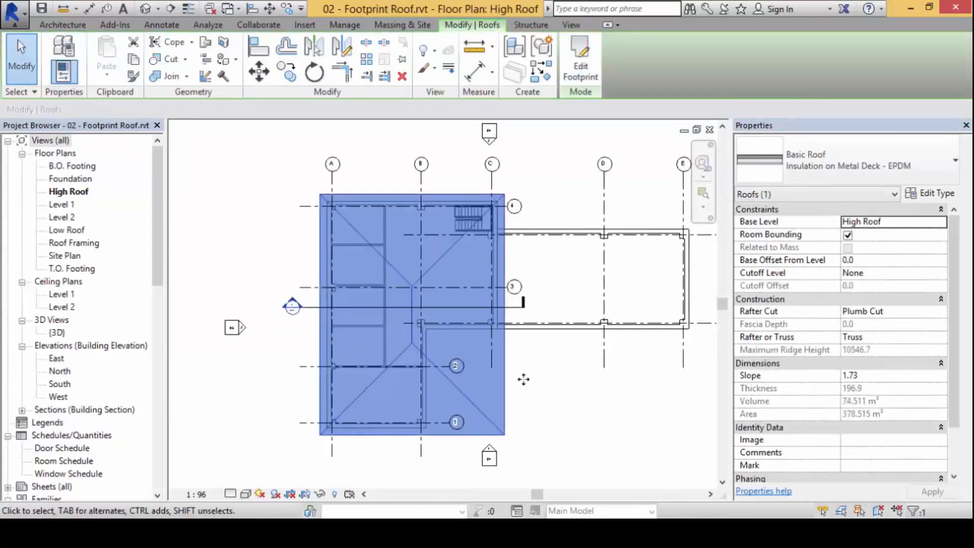
# - Open the default 3D view and examine the rectangular hip roof over the two-storey wing
pyautogui.click(571, 25)
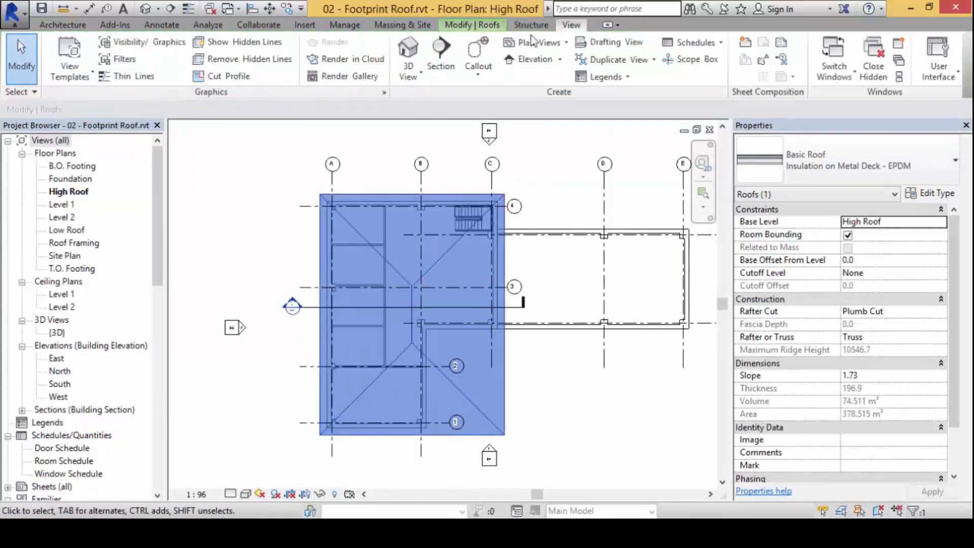
pyautogui.click(408, 58)
pyautogui.scroll(-4, 444, 334)
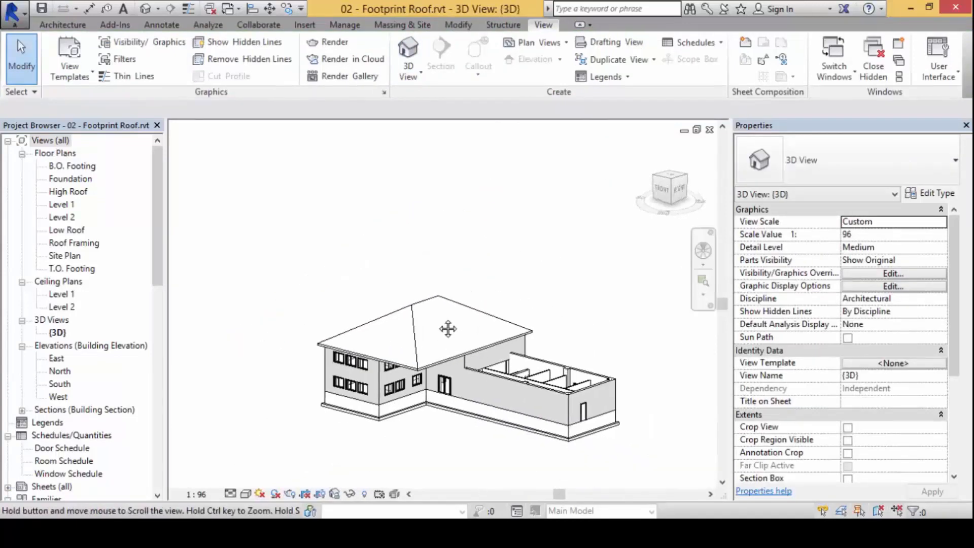
pyautogui.scroll(2, 414, 302)
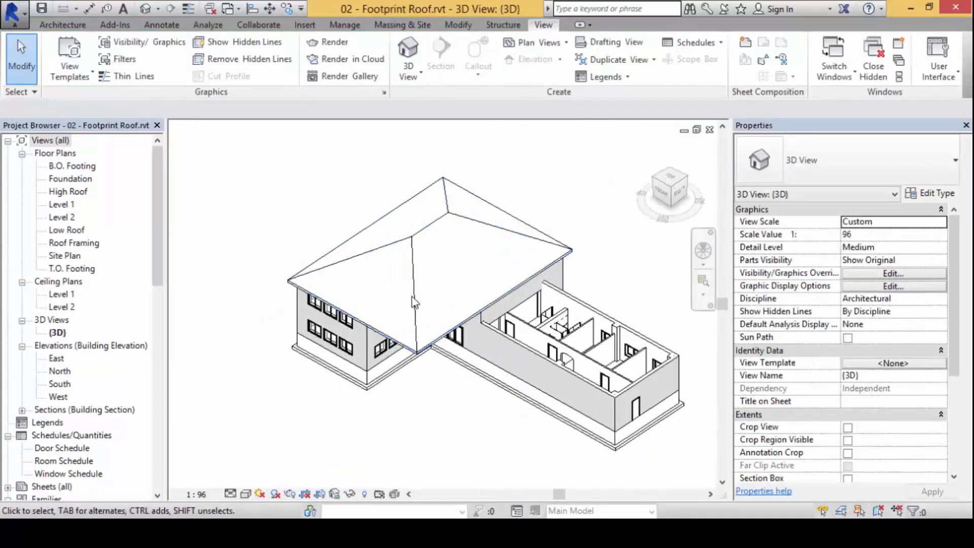
# - Edit the roof's footprint, set its slope to 1, and finish the roof
pyautogui.click(501, 233)
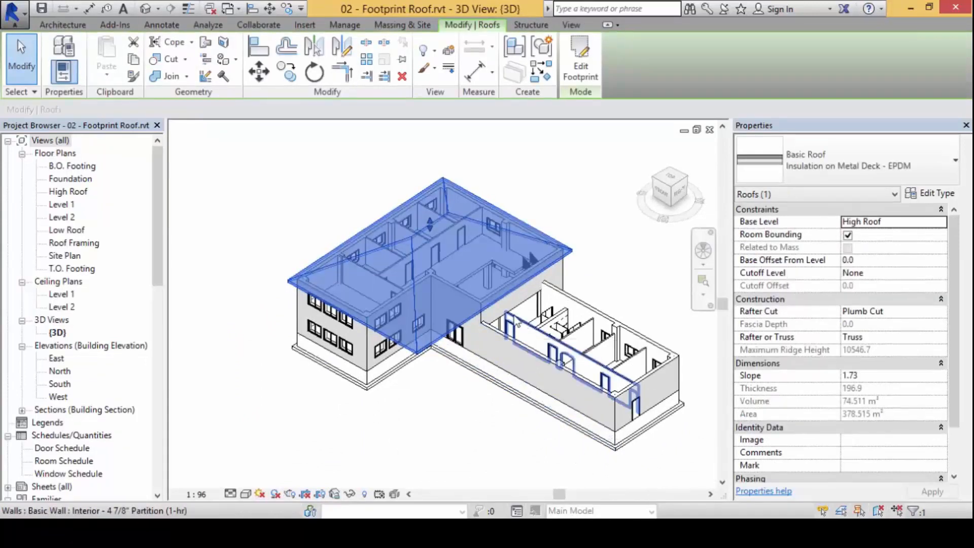
pyautogui.click(581, 70)
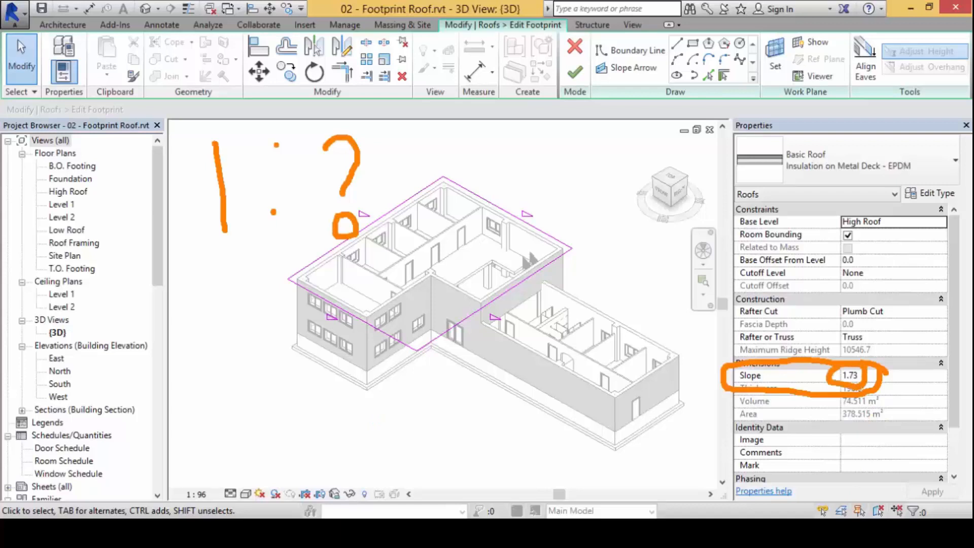
pyautogui.click(869, 377)
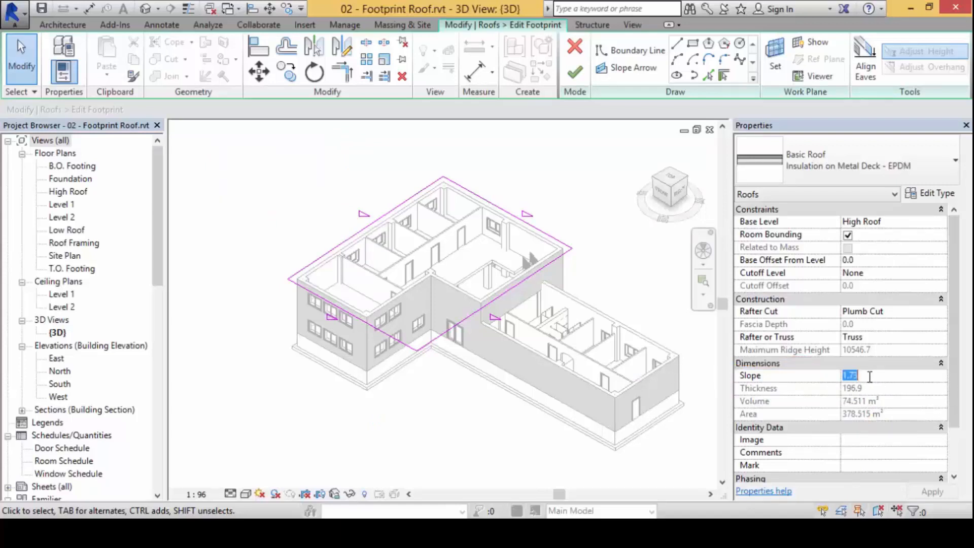
pyautogui.write('1')
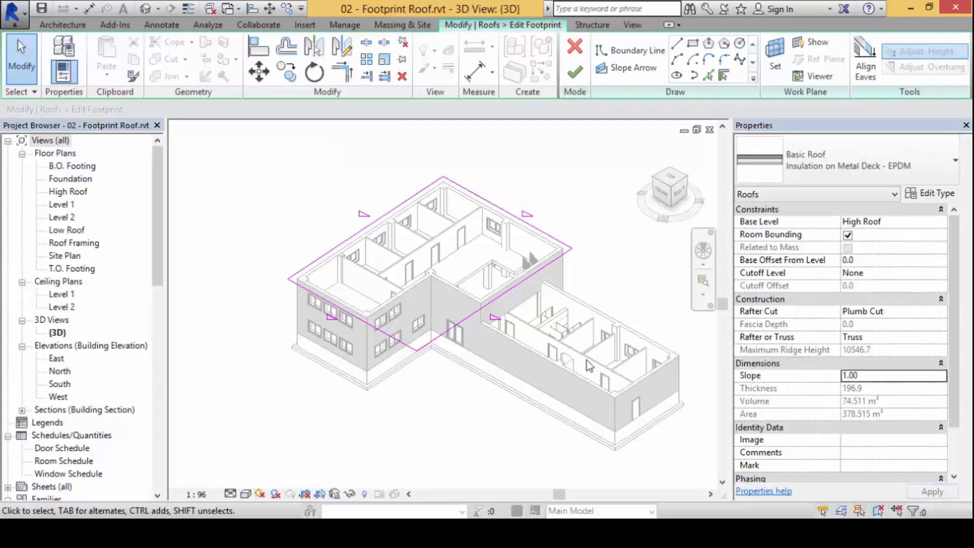
pyautogui.click(582, 76)
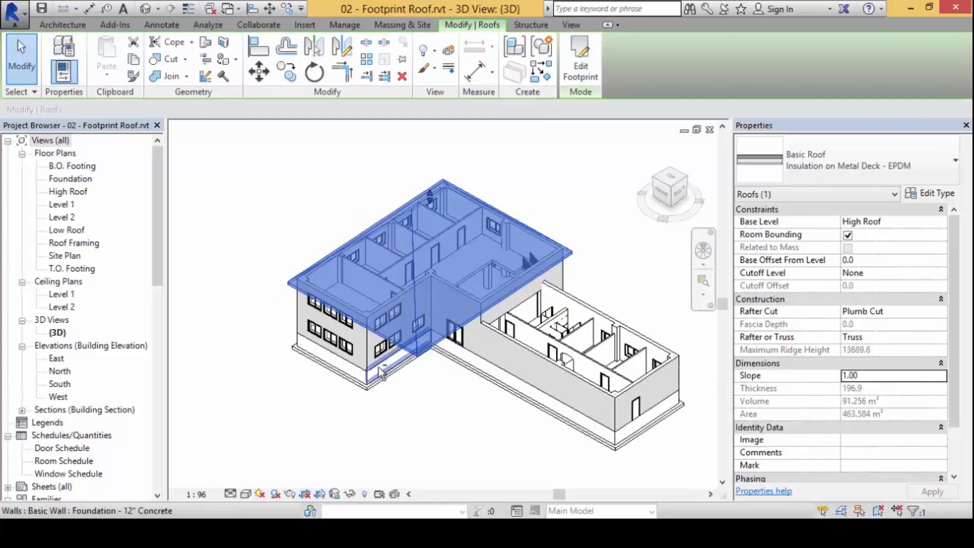
# - View the building from the front to examine the roof's pitch, and select the roof
pyautogui.keyDown('shift'); pyautogui.moveTo(380, 372); pyautogui.dragTo(465, 258, button='middle'); pyautogui.keyUp('shift')
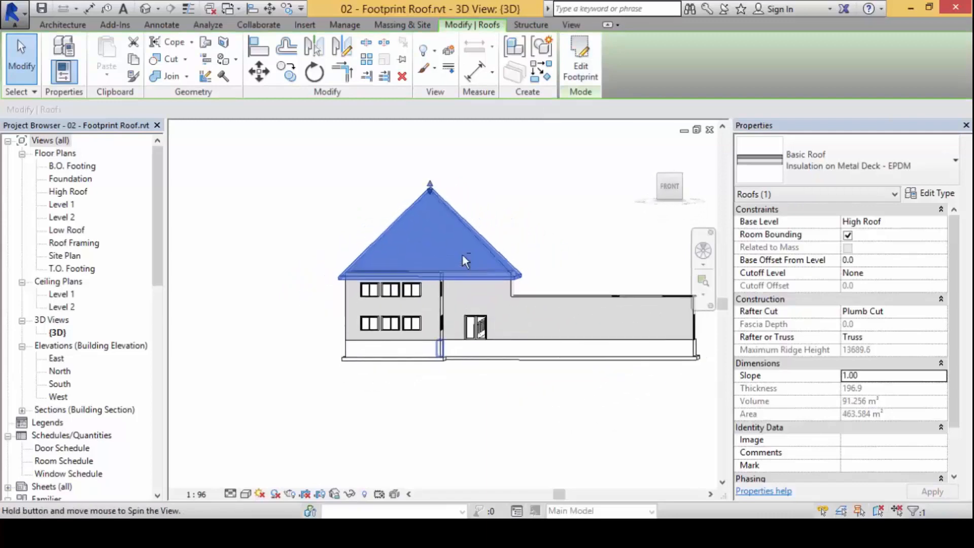
pyautogui.click(545, 222)
pyautogui.moveTo(544, 222); pyautogui.dragTo(547, 259, button='middle')
pyautogui.keyDown('shift'); pyautogui.moveTo(511, 295); pyautogui.dragTo(540, 365, button='middle'); pyautogui.keyUp('shift')
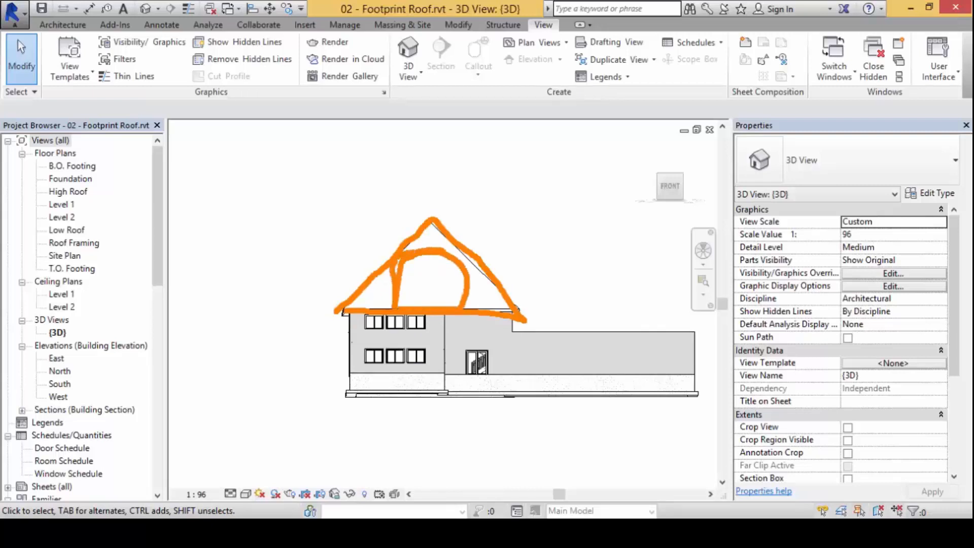
pyautogui.click(457, 272)
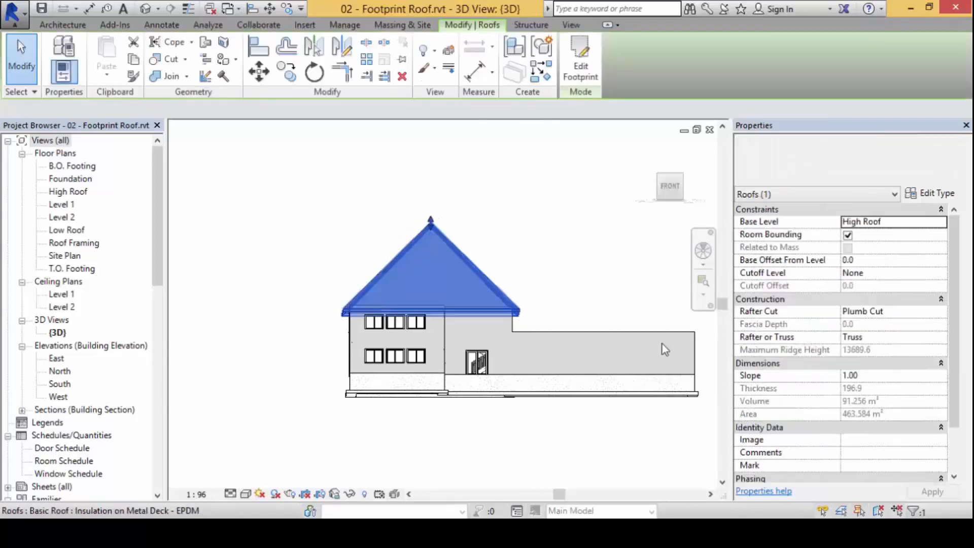
# - Set the selected roof's slope to 4.00 and view the result from an angle
pyautogui.click(874, 379)
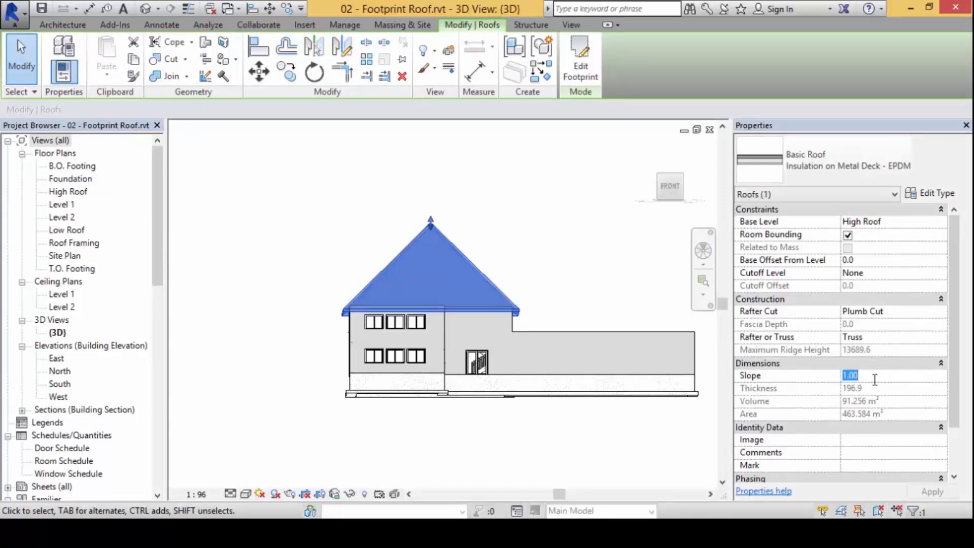
pyautogui.write('4.00')
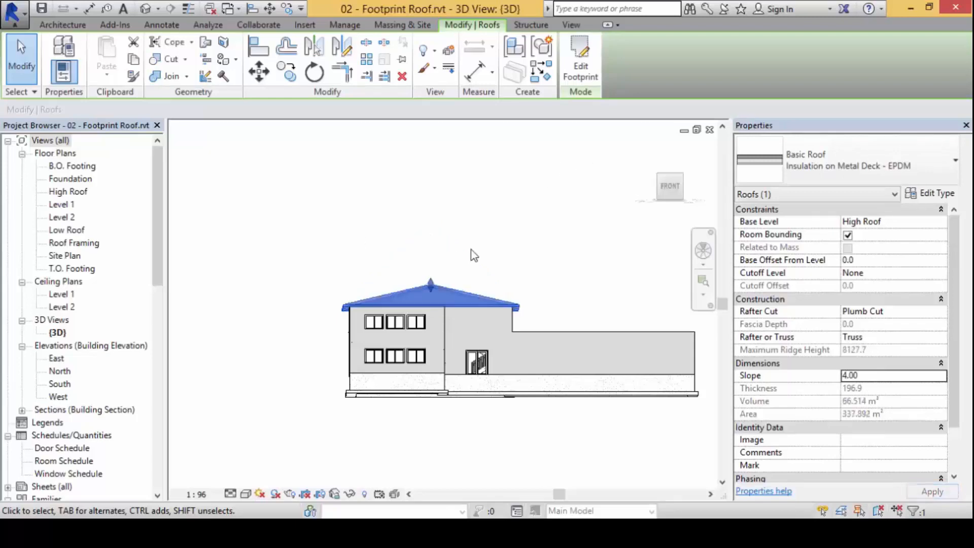
pyautogui.keyDown('shift'); pyautogui.moveTo(576, 282); pyautogui.dragTo(521, 339, button='middle'); pyautogui.keyUp('shift')
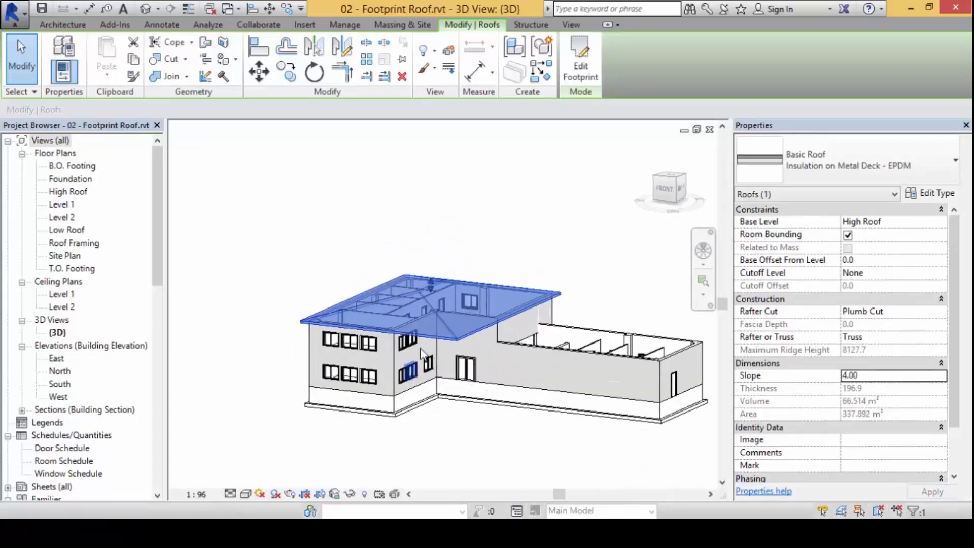
pyautogui.keyDown('shift'); pyautogui.moveTo(422, 324); pyautogui.dragTo(414, 298, button='middle'); pyautogui.keyUp('shift')
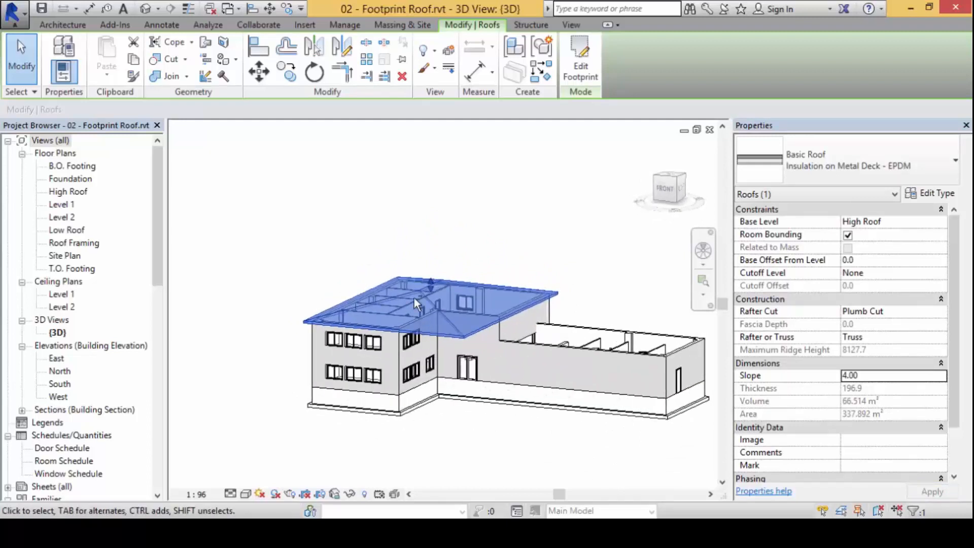
# - Try changing the hip roof's pitch freely by moving its ridge shape handle up and down
pyautogui.press('alt')
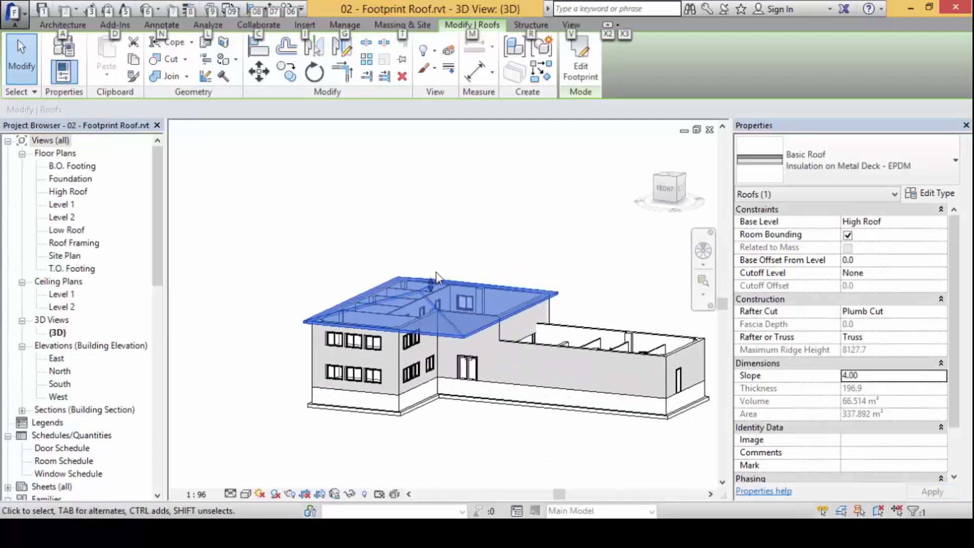
pyautogui.moveTo(427, 268)
pyautogui.mouseDown()
pyautogui.moveTo(453, 279)
pyautogui.moveTo(424, 268)
pyautogui.mouseUp()
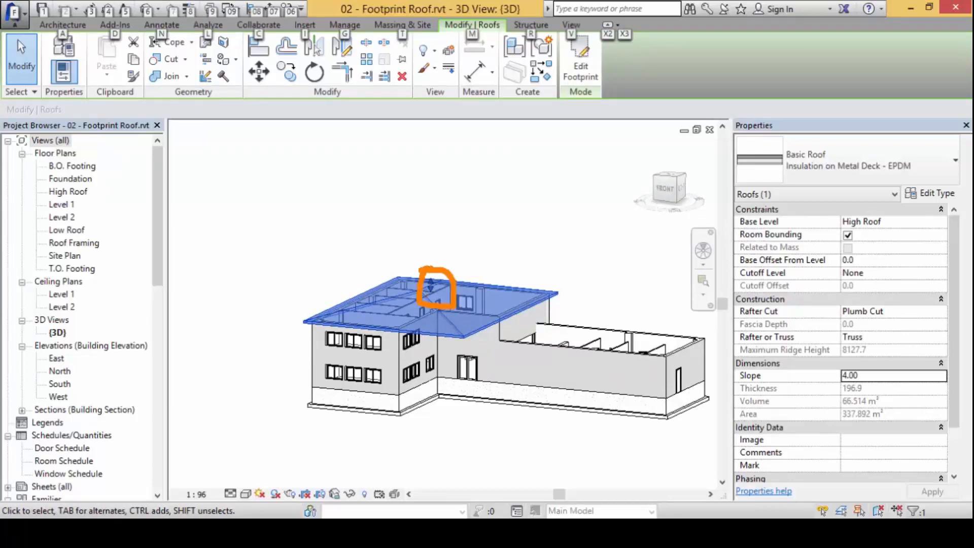
pyautogui.press('Escape')
pyautogui.moveTo(430, 287); pyautogui.dragTo(455, 259)
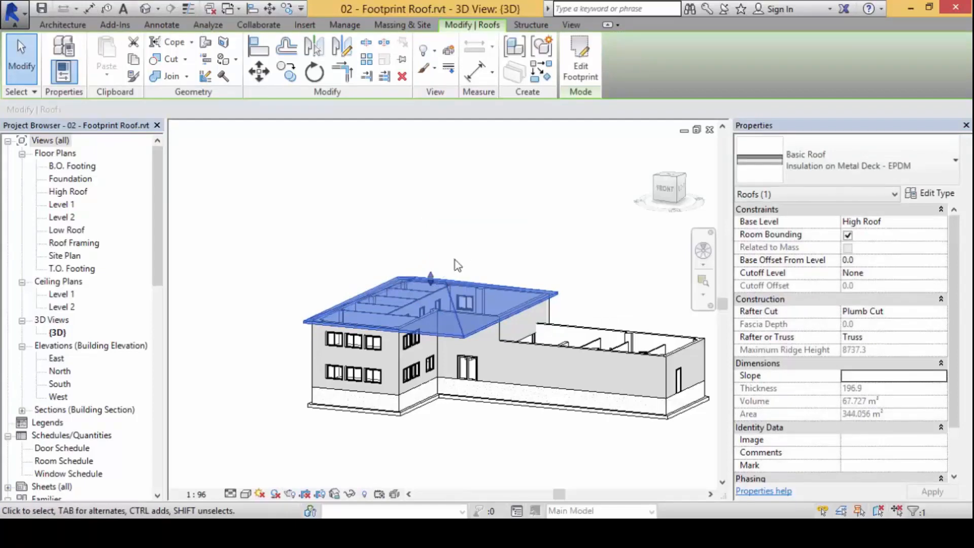
pyautogui.keyDown('shift'); pyautogui.moveTo(455, 259); pyautogui.dragTo(436, 287, button='middle'); pyautogui.keyUp('shift')
pyautogui.moveTo(436, 287)
pyautogui.mouseDown()
pyautogui.moveTo(448, 253)
pyautogui.moveTo(437, 248)
pyautogui.moveTo(440, 276)
pyautogui.moveTo(443, 256)
pyautogui.moveTo(453, 282)
pyautogui.moveTo(440, 258)
pyautogui.moveTo(442, 279)
pyautogui.mouseUp()
pyautogui.click(481, 223)
pyautogui.click(433, 274)
pyautogui.click(519, 232)
pyautogui.click(445, 267)
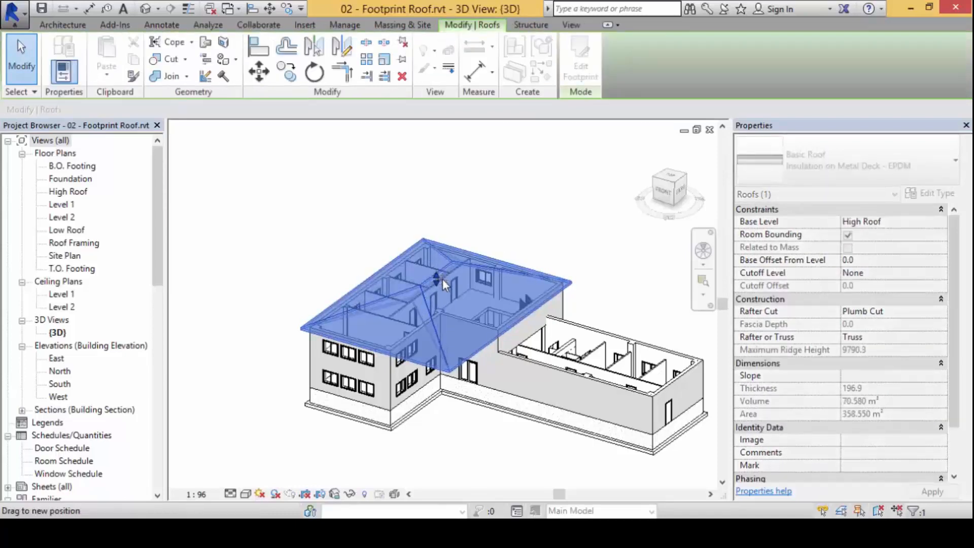
# - Reset the roof's slope to 4.00 and deselect the roof
pyautogui.click(863, 378)
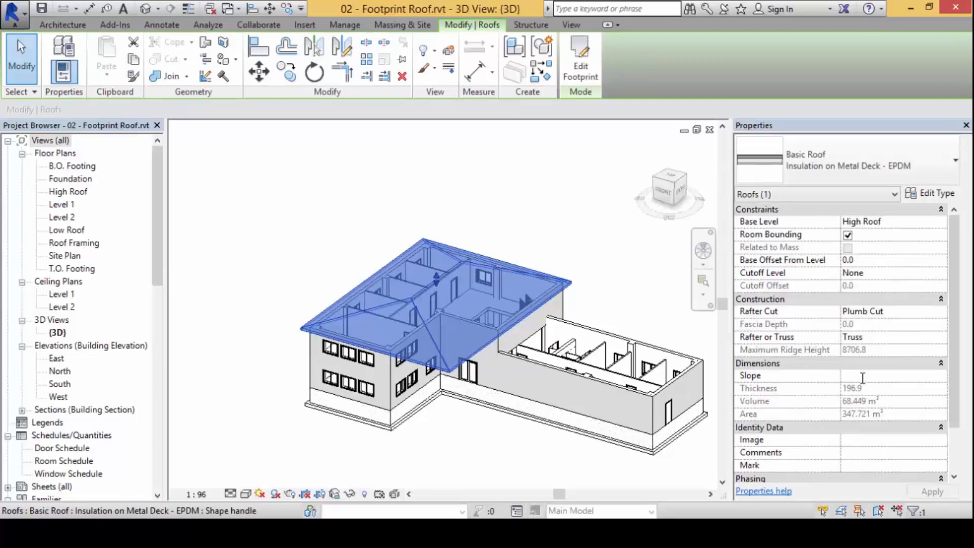
pyautogui.write('6')
pyautogui.press('Return')
pyautogui.click(528, 220)
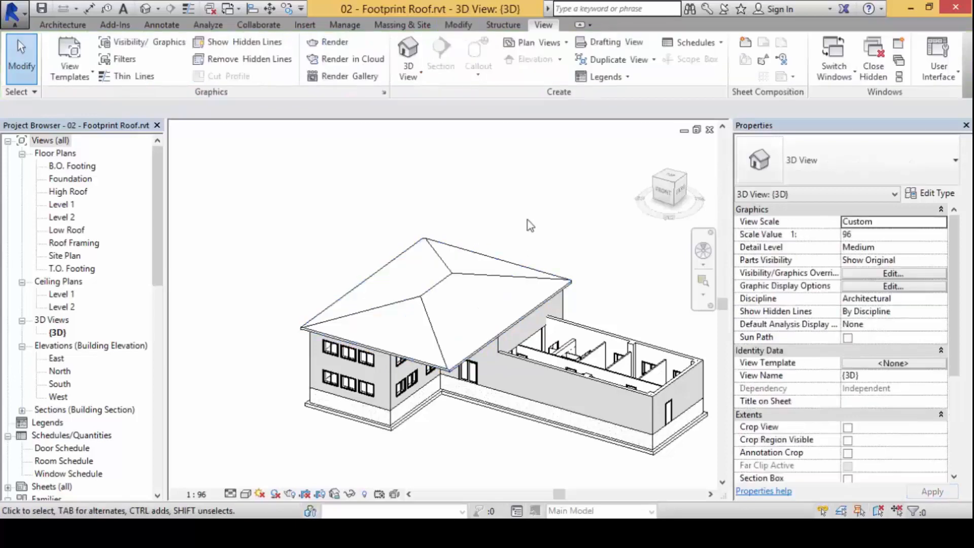
# - Select the hip roof and examine its four sloping sides and the corner over the building's inner angle
pyautogui.keyDown('shift'); pyautogui.moveTo(656, 337); pyautogui.dragTo(690, 263, button='middle'); pyautogui.keyUp('shift')
pyautogui.keyDown('shift'); pyautogui.moveTo(580, 274); pyautogui.dragTo(568, 340, button='middle'); pyautogui.keyUp('shift')
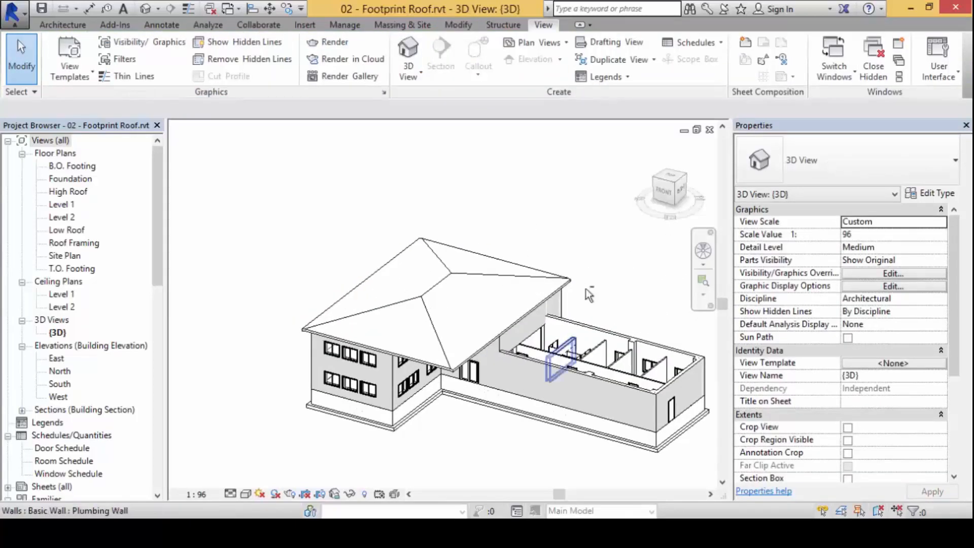
pyautogui.keyDown('shift'); pyautogui.moveTo(588, 294); pyautogui.dragTo(455, 386, button='middle'); pyautogui.keyUp('shift')
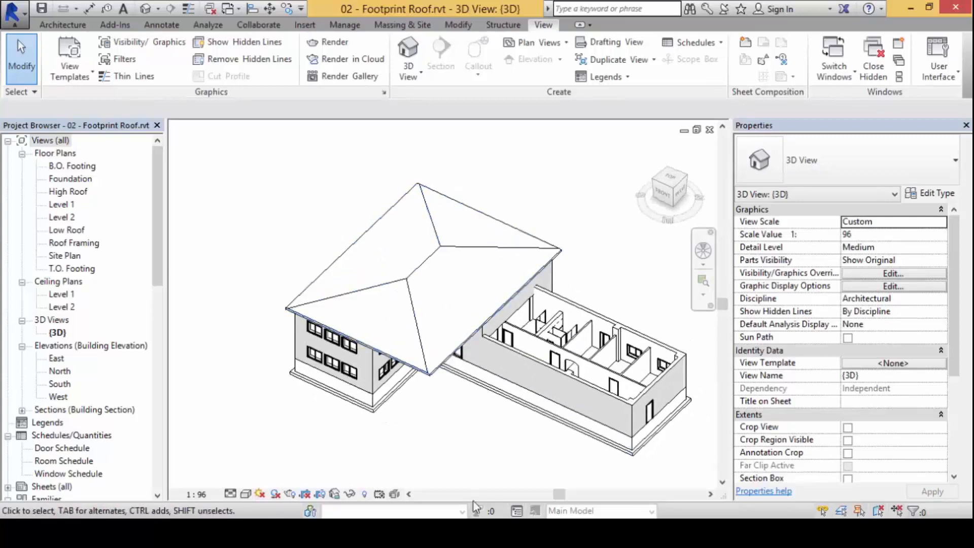
pyautogui.click(431, 373)
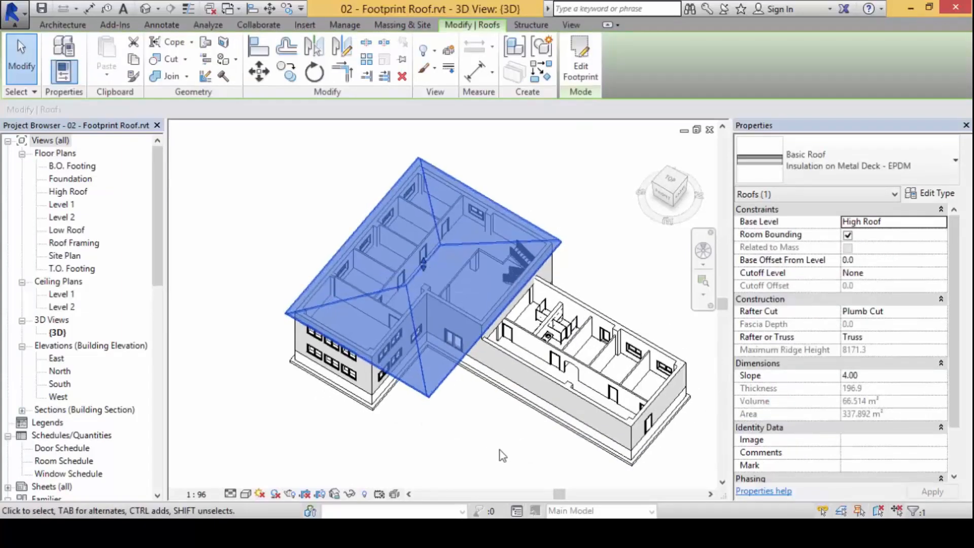
pyautogui.moveTo(500, 448); pyautogui.dragTo(505, 426, button='middle')
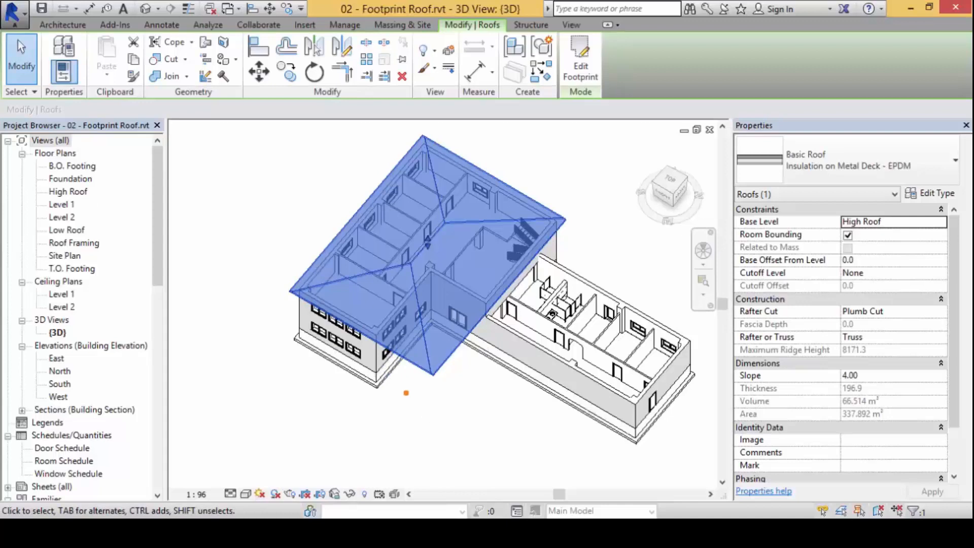
pyautogui.moveTo(373, 328)
pyautogui.mouseDown()
pyautogui.moveTo(416, 415)
pyautogui.moveTo(504, 322)
pyautogui.moveTo(496, 299)
pyautogui.mouseUp()
pyautogui.moveTo(387, 354)
pyautogui.mouseDown()
pyautogui.moveTo(403, 363)
pyautogui.moveTo(298, 280)
pyautogui.moveTo(435, 138)
pyautogui.moveTo(575, 221)
pyautogui.moveTo(456, 358)
pyautogui.moveTo(368, 344)
pyautogui.moveTo(301, 311)
pyautogui.mouseUp()
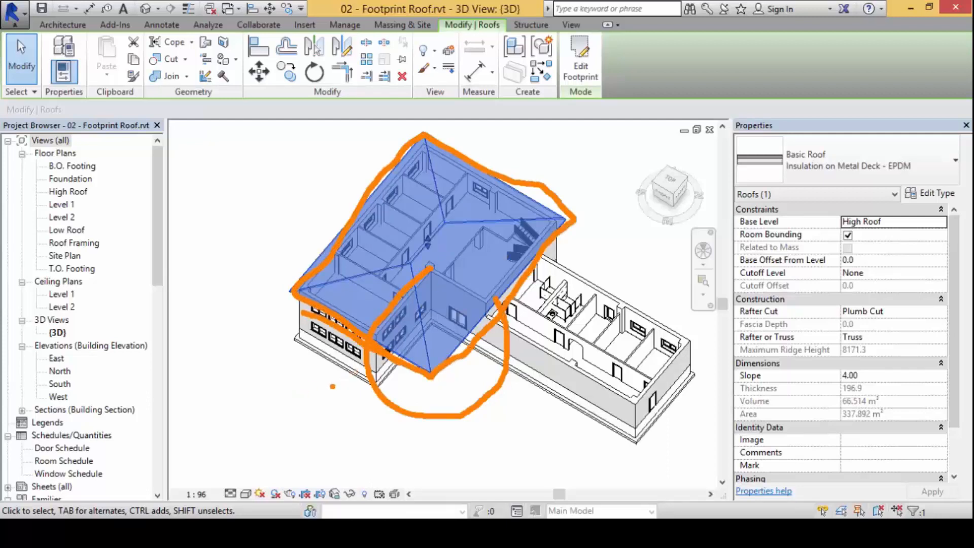
pyautogui.moveTo(332, 386); pyautogui.dragTo(375, 292)
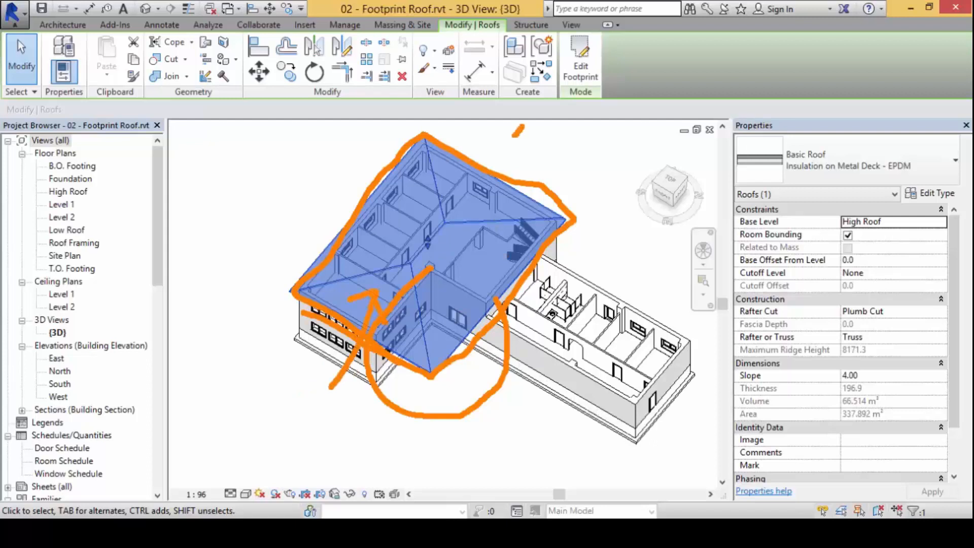
pyautogui.moveTo(518, 131); pyautogui.dragTo(465, 185)
pyautogui.moveTo(276, 183); pyautogui.dragTo(386, 233)
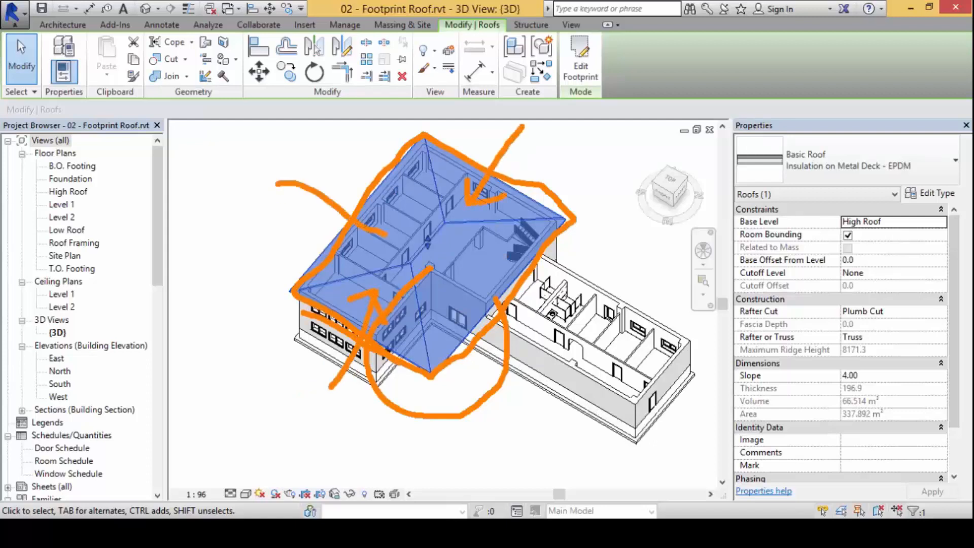
pyautogui.moveTo(566, 350); pyautogui.dragTo(435, 281)
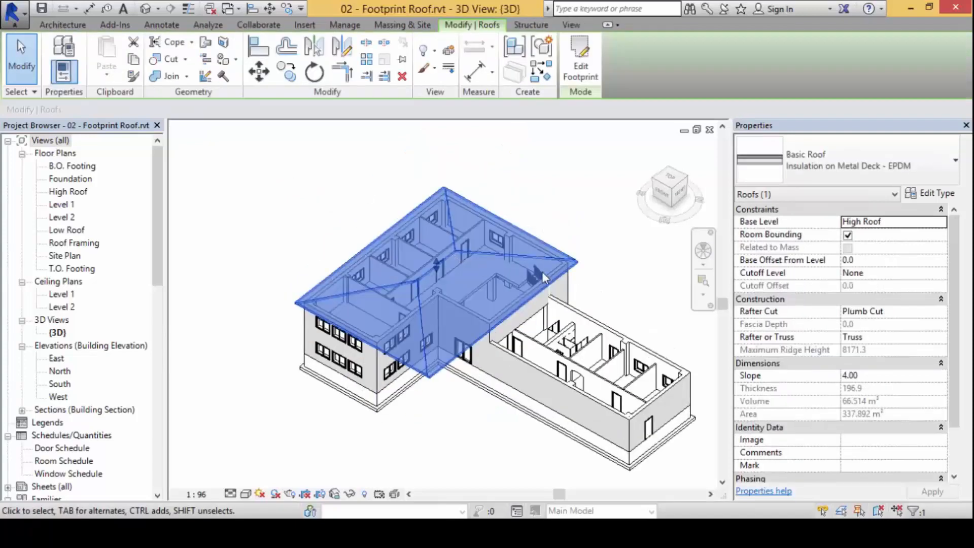
# - Open the roof's footprint for editing and check the Defines Slope setting of its boundary lines
pyautogui.click(592, 63)
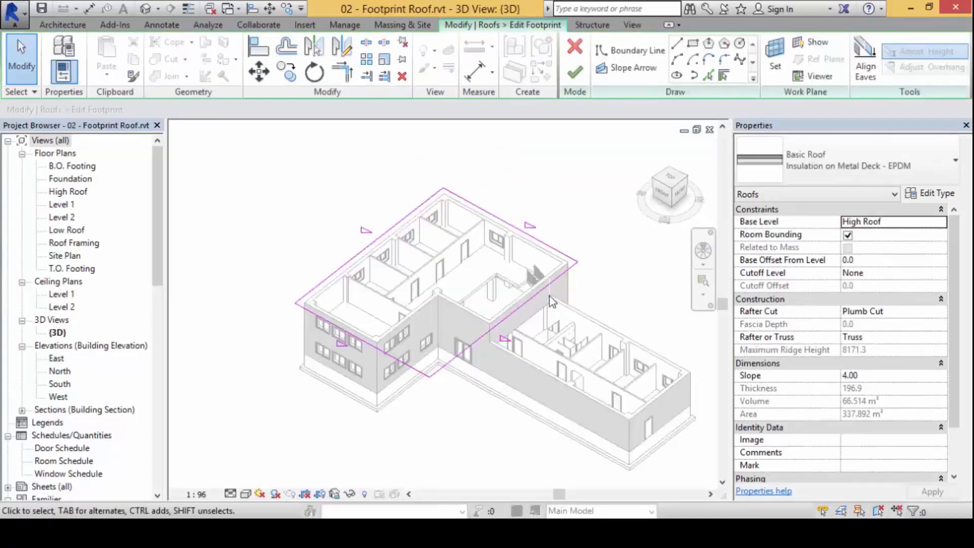
pyautogui.keyDown('shift'); pyautogui.moveTo(453, 386); pyautogui.dragTo(424, 400, button='middle'); pyautogui.keyUp('shift')
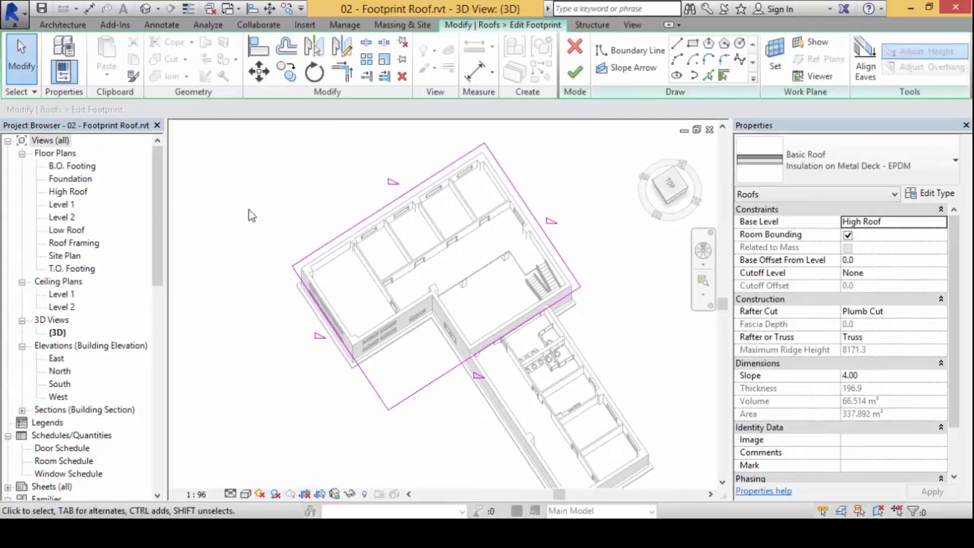
pyautogui.click(395, 200)
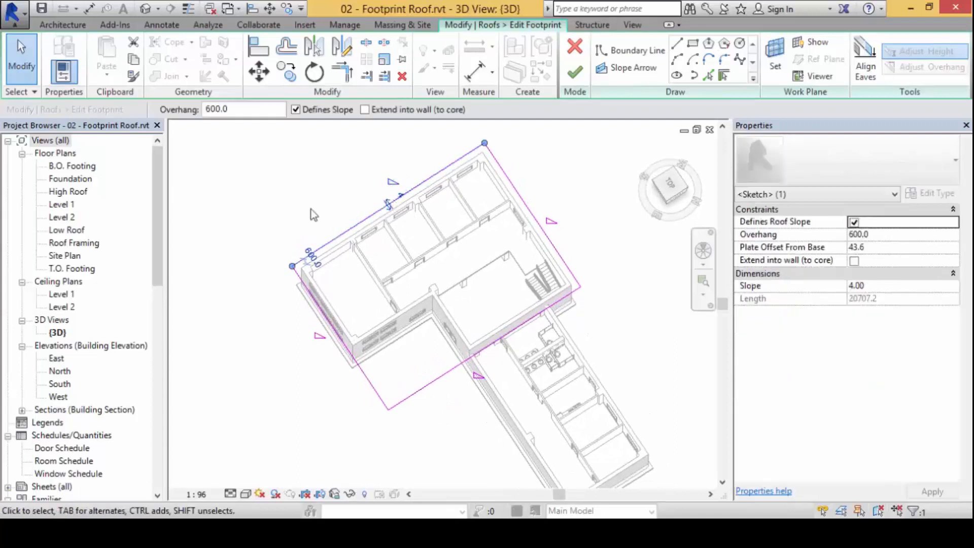
pyautogui.click(305, 163)
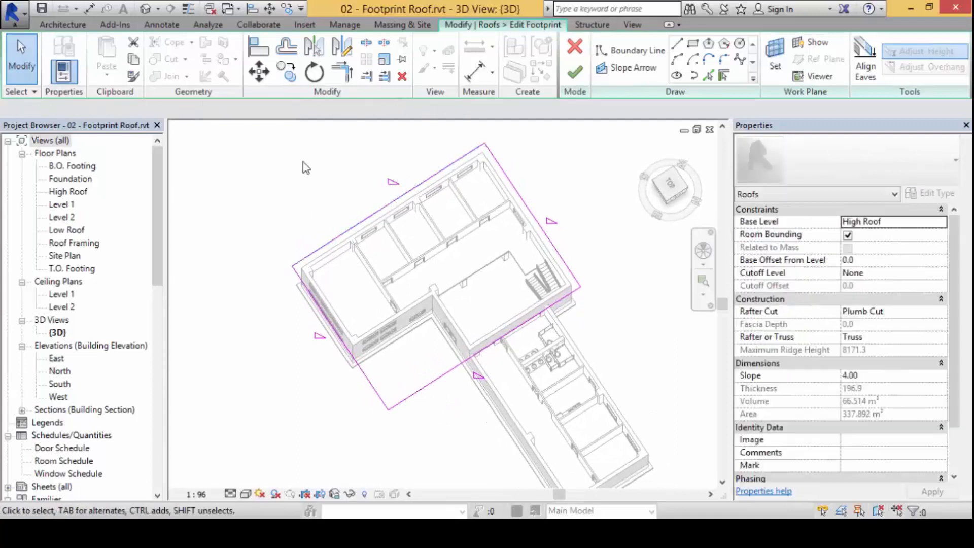
pyautogui.click(357, 366)
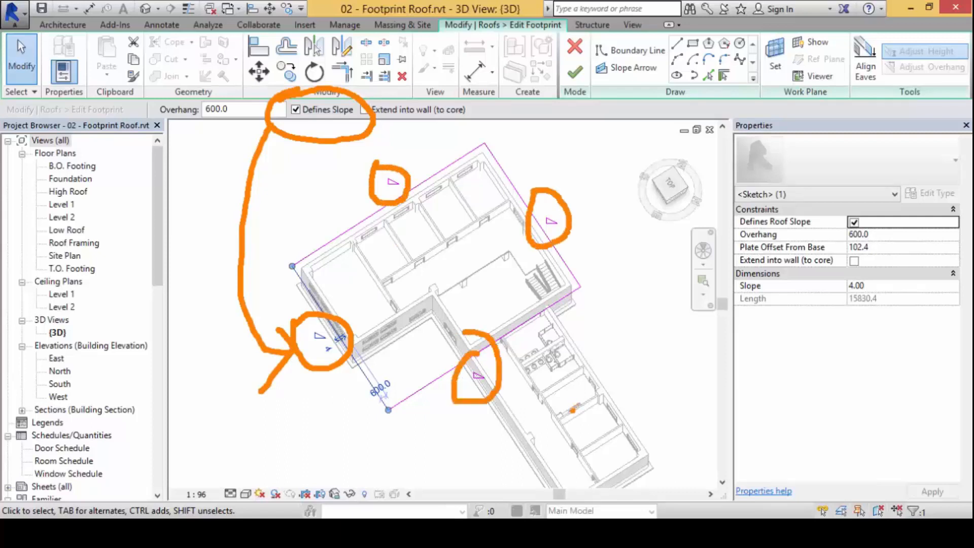
pyautogui.press('d')
pyautogui.press('i')
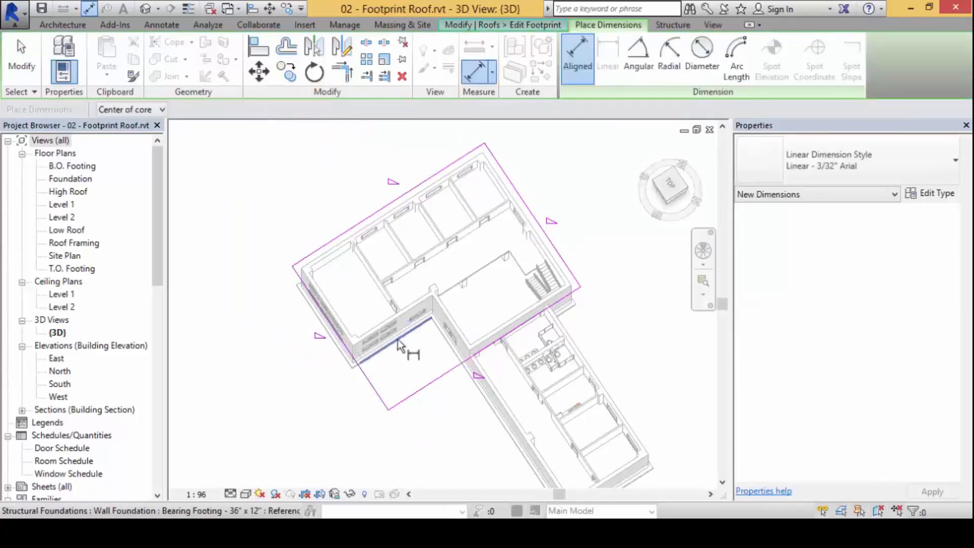
pyautogui.press('Escape')
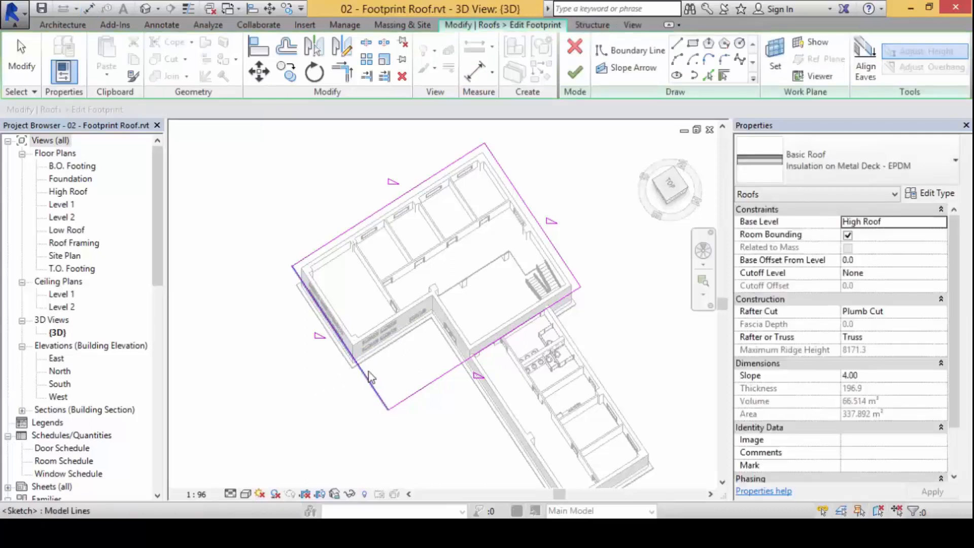
# - Turn off Defines Slope for the two shorter end boundary lines and finish the roof as a gable
pyautogui.click(368, 381)
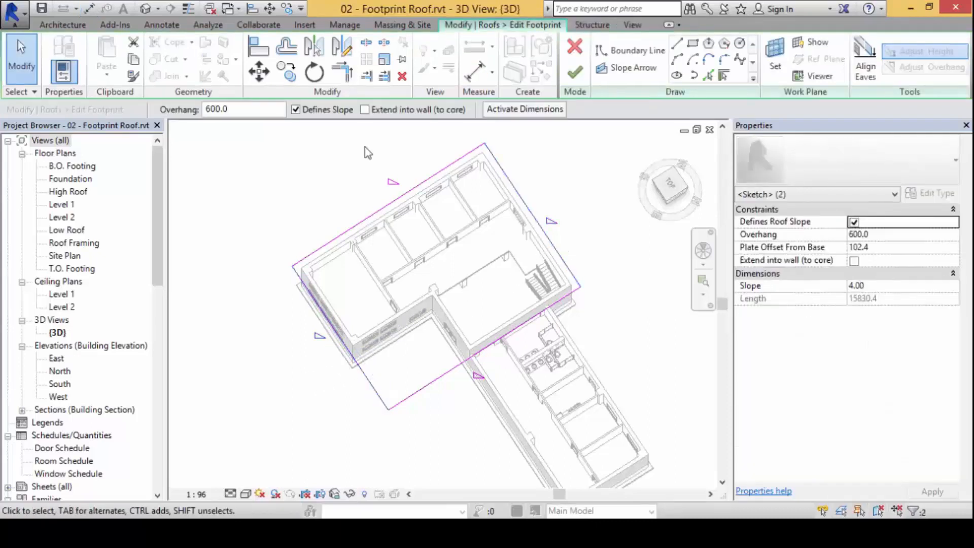
pyautogui.click(328, 119)
pyautogui.keyDown('shift'); pyautogui.moveTo(276, 349); pyautogui.dragTo(576, 385, button='middle'); pyautogui.keyUp('shift')
pyautogui.click(507, 419)
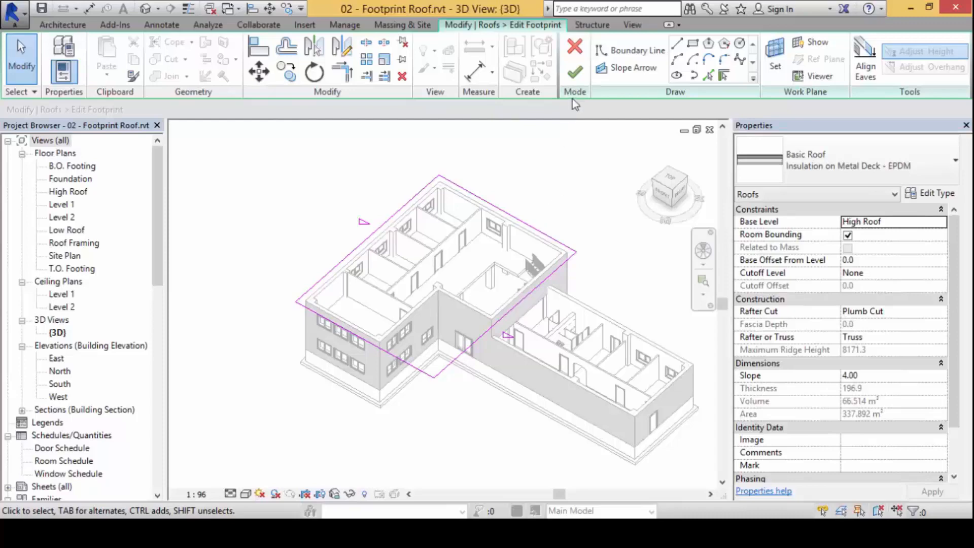
pyautogui.click(574, 72)
pyautogui.keyDown('shift'); pyautogui.moveTo(500, 351); pyautogui.dragTo(451, 387, button='middle'); pyautogui.keyUp('shift')
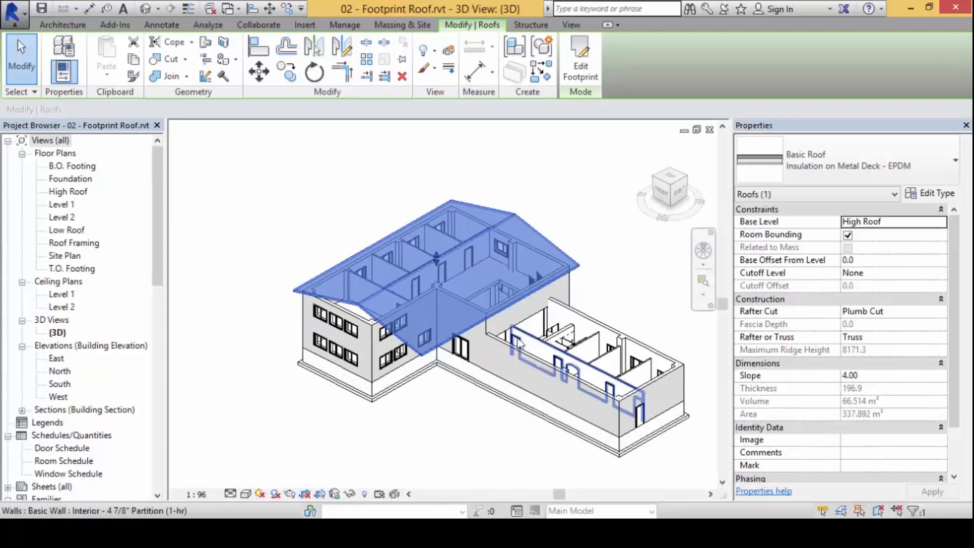
pyautogui.keyDown('shift'); pyautogui.moveTo(473, 269); pyautogui.dragTo(489, 399, button='middle'); pyautogui.keyUp('shift')
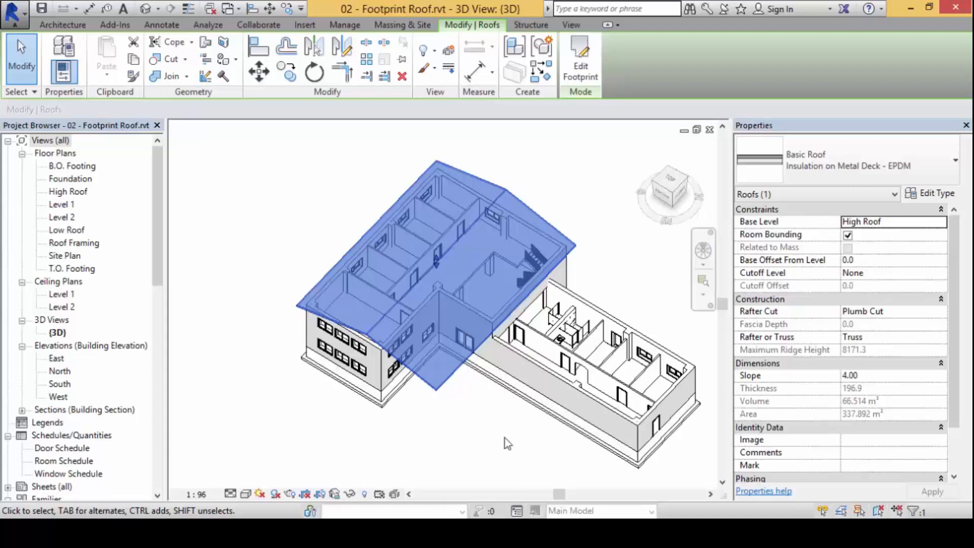
pyautogui.moveTo(379, 406)
pyautogui.mouseDown()
pyautogui.moveTo(458, 332)
pyautogui.moveTo(655, 453)
pyautogui.moveTo(669, 357)
pyautogui.moveTo(563, 297)
pyautogui.moveTo(495, 230)
pyautogui.moveTo(372, 251)
pyautogui.moveTo(292, 372)
pyautogui.moveTo(390, 408)
pyautogui.moveTo(428, 362)
pyautogui.moveTo(476, 360)
pyautogui.moveTo(500, 379)
pyautogui.mouseUp()
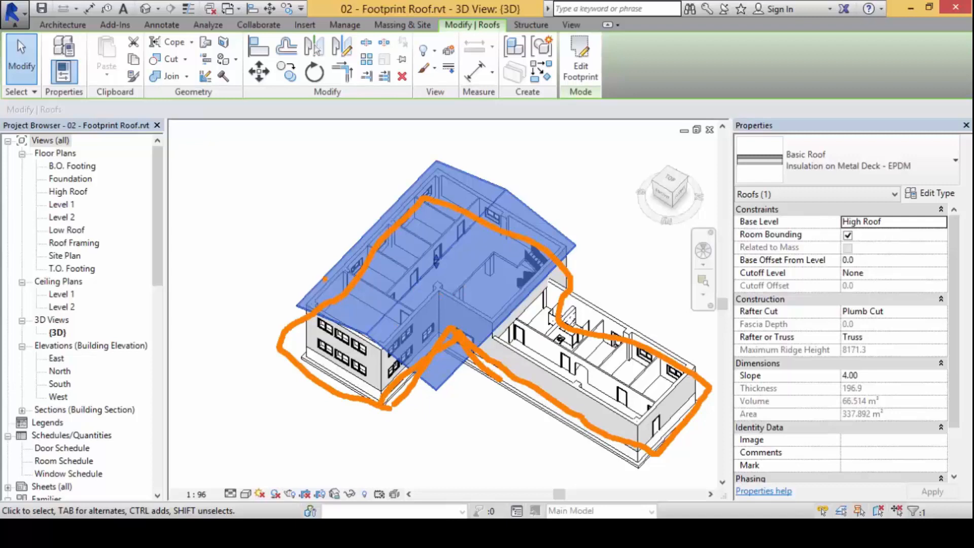
pyautogui.moveTo(304, 291)
pyautogui.mouseDown()
pyautogui.moveTo(391, 366)
pyautogui.moveTo(545, 278)
pyautogui.moveTo(510, 181)
pyautogui.moveTo(406, 175)
pyautogui.moveTo(329, 297)
pyautogui.mouseUp()
pyautogui.press('Escape')
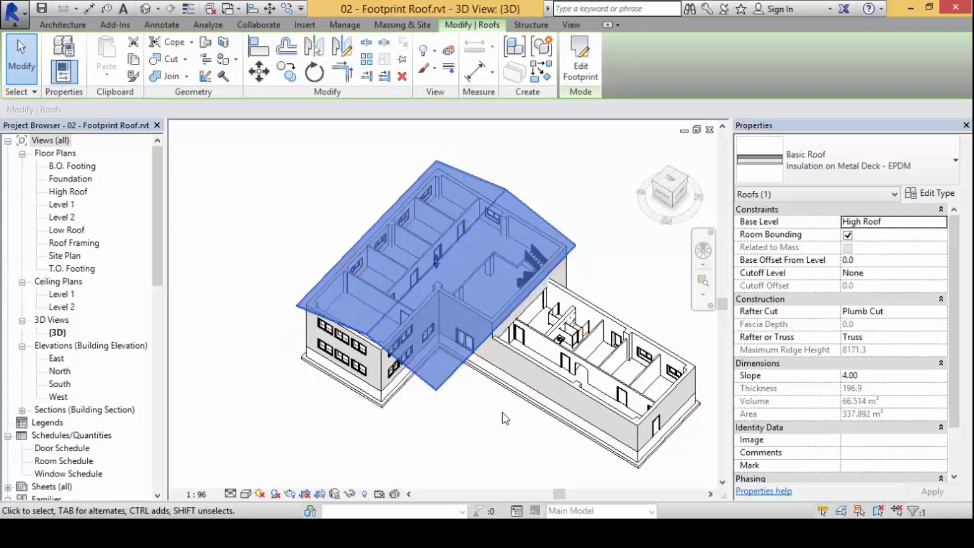
# - Reopen the roof's footprint and add slope-defining boundary lines with a 600 overhang from the two walls at the building's inner corner
pyautogui.click(478, 426)
pyautogui.click(444, 375)
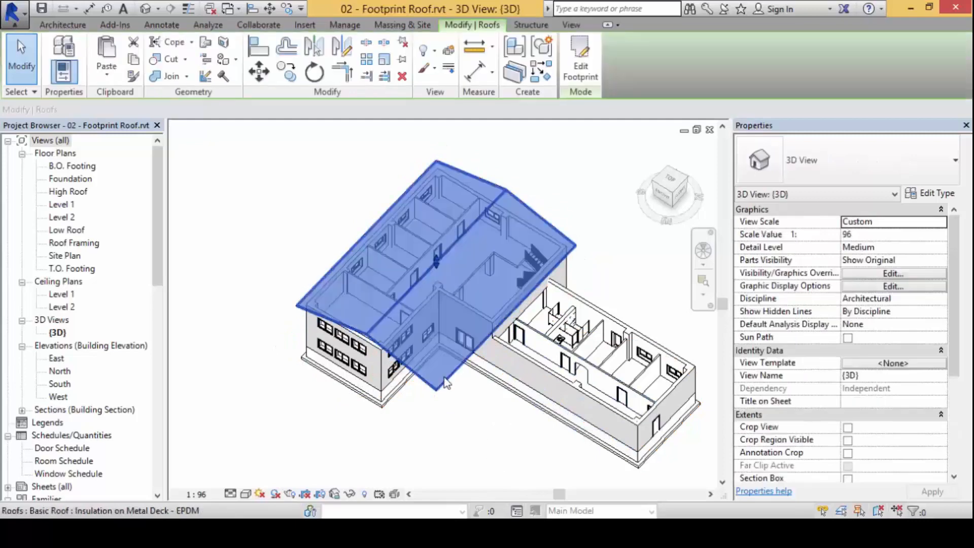
pyautogui.click(580, 65)
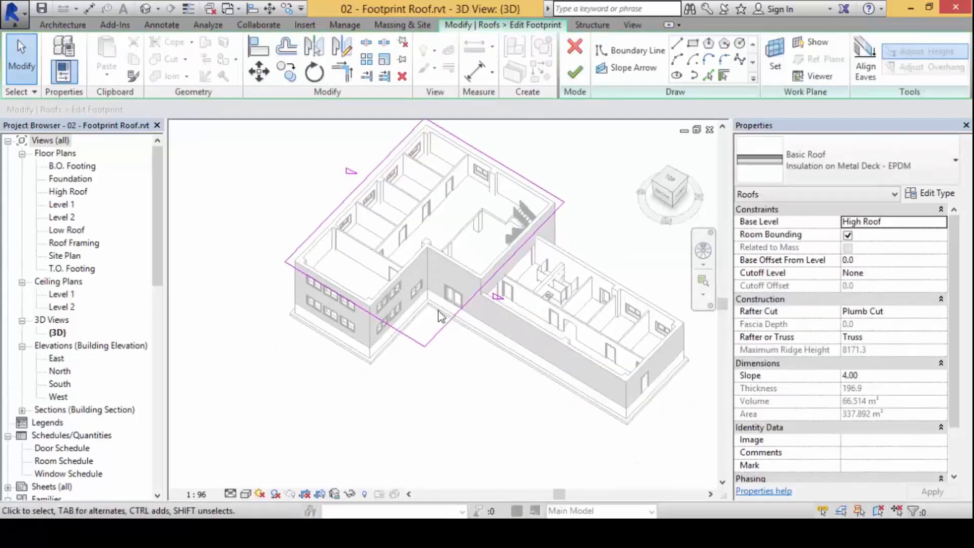
pyautogui.scroll(5, 459, 335)
pyautogui.scroll(-3, 446, 265)
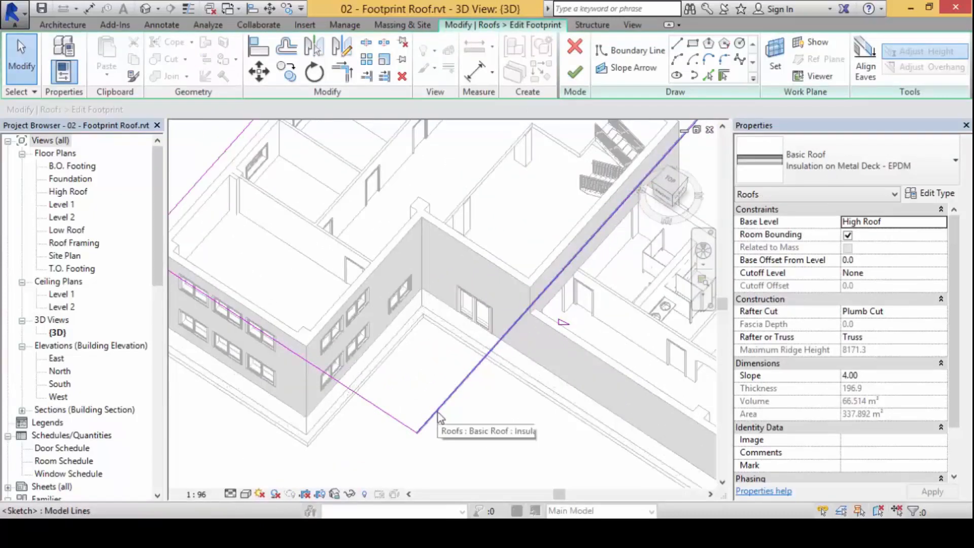
pyautogui.scroll(3, 471, 420)
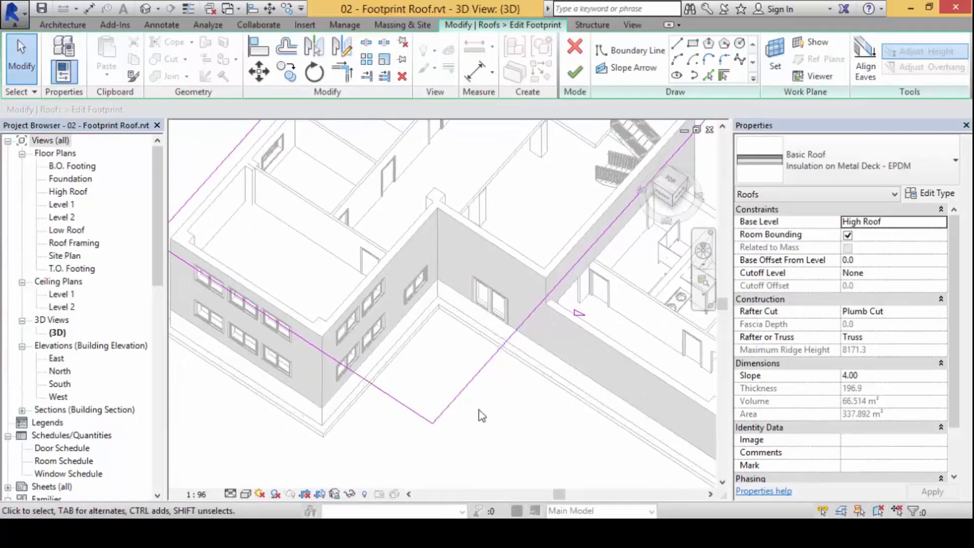
pyautogui.click(725, 75)
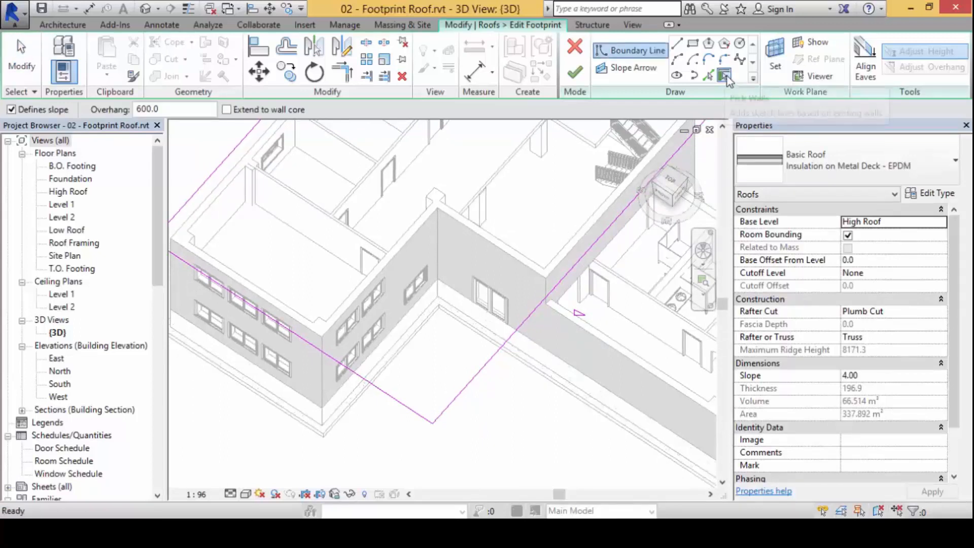
pyautogui.click(497, 254)
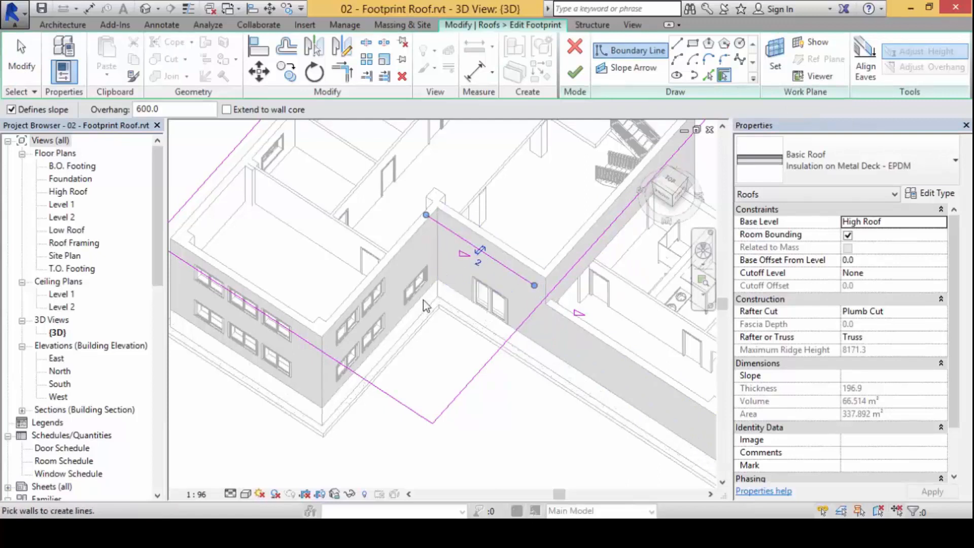
pyautogui.click(405, 248)
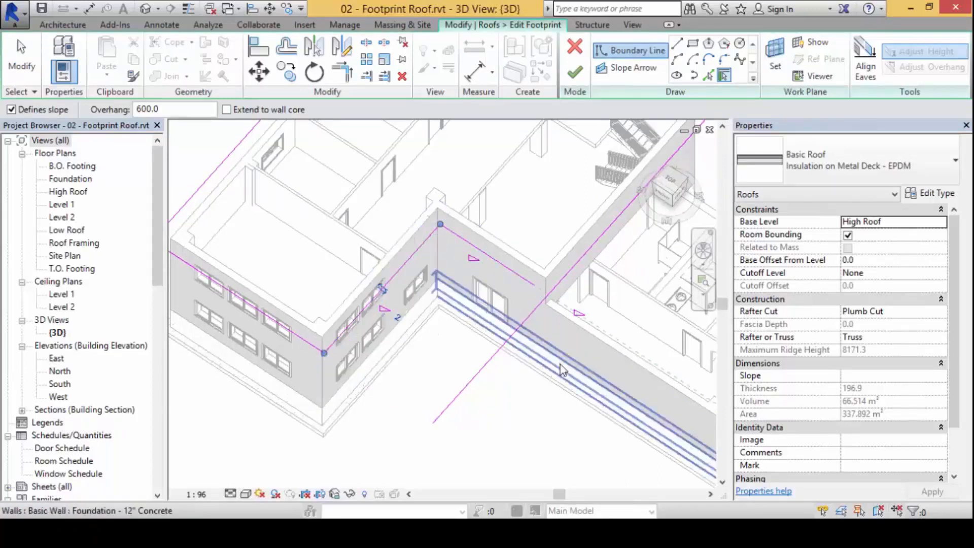
pyautogui.press('Escape')
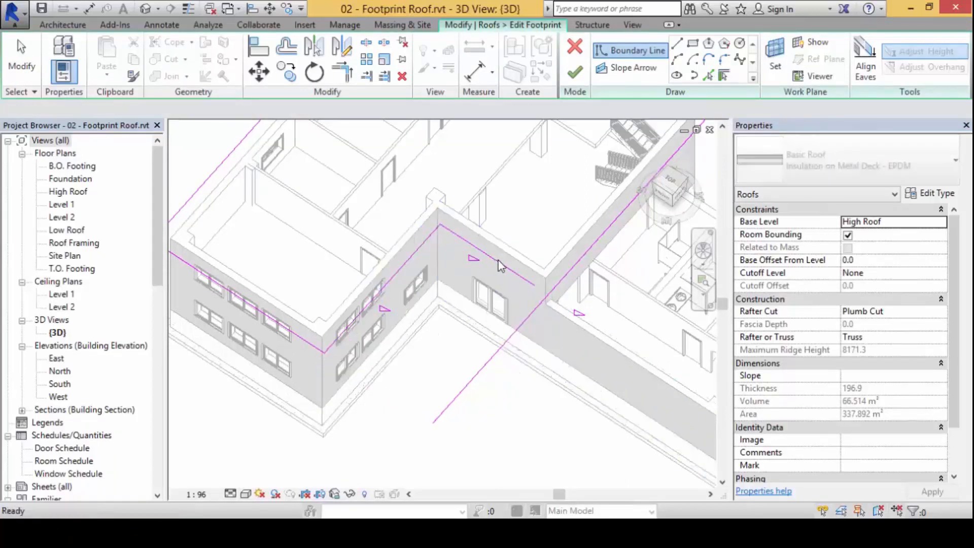
# - Select the new boundary line along the door wall and try flipping it to the wall's other side and back
pyautogui.click(532, 281)
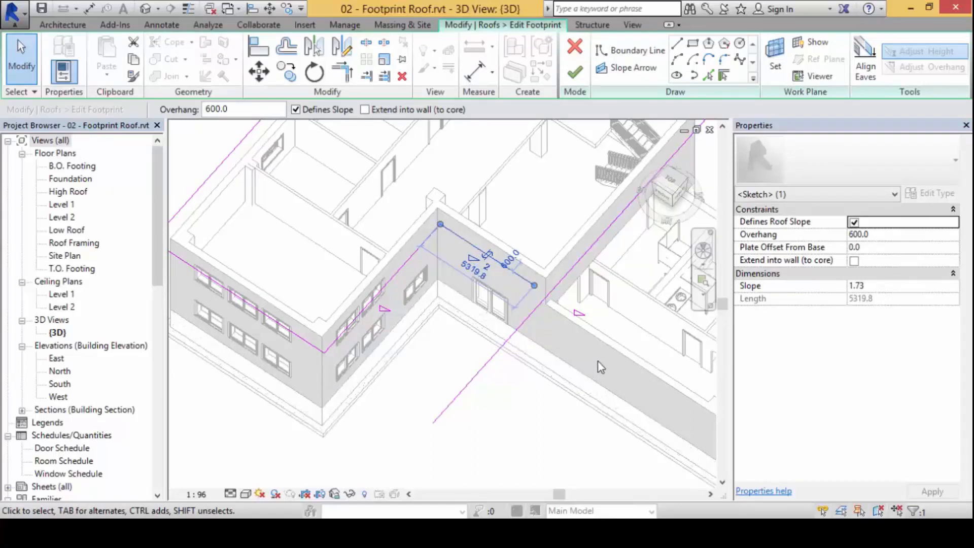
pyautogui.scroll(5, 555, 246)
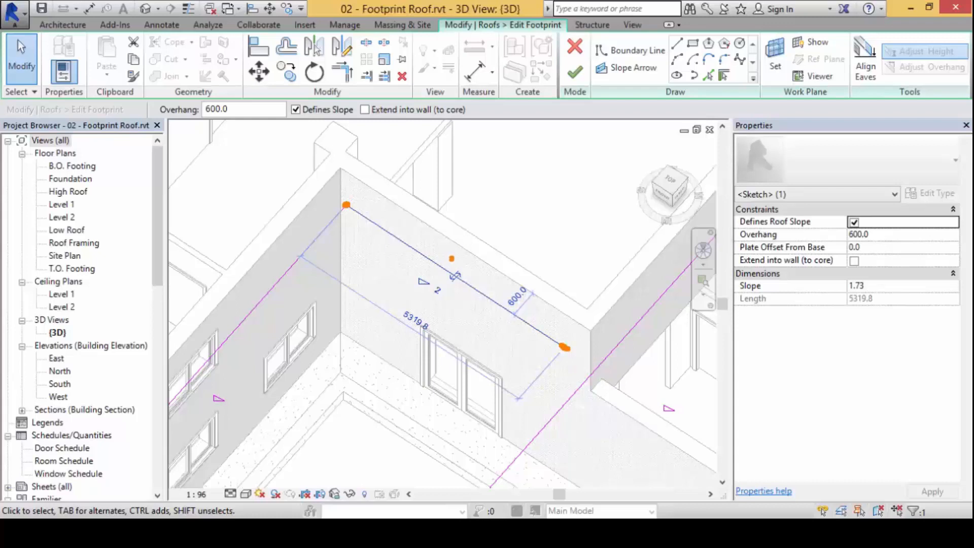
pyautogui.moveTo(411, 271)
pyautogui.mouseDown()
pyautogui.moveTo(435, 297)
pyautogui.moveTo(418, 273)
pyautogui.moveTo(445, 273)
pyautogui.moveTo(459, 298)
pyautogui.moveTo(451, 272)
pyautogui.mouseUp()
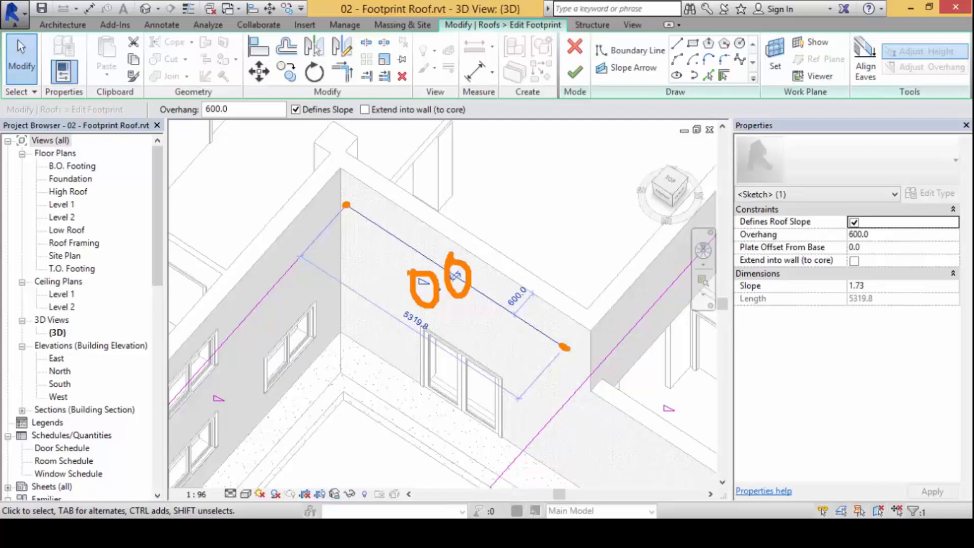
pyautogui.press('Escape')
pyautogui.click(567, 230)
pyautogui.click(466, 284)
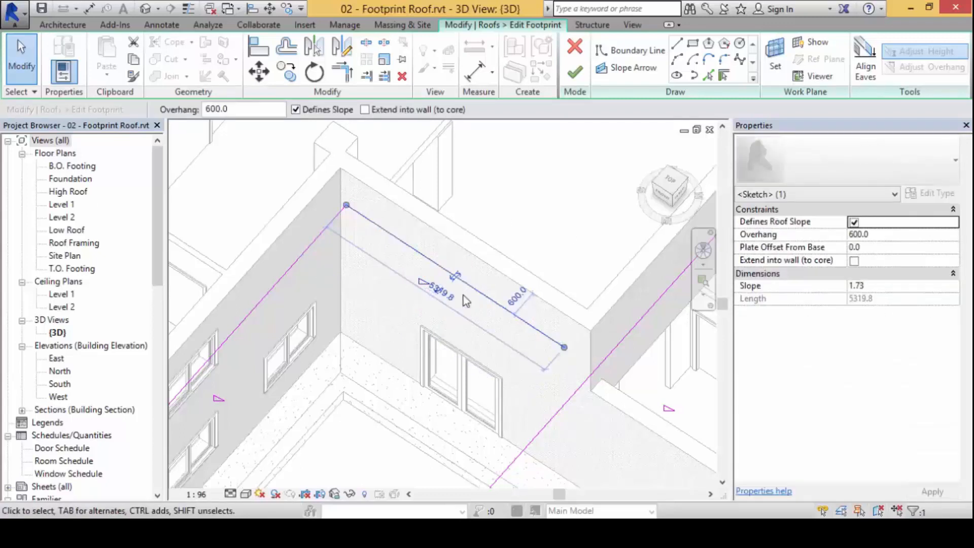
pyautogui.click(456, 277)
pyautogui.click(472, 201)
pyautogui.click(456, 276)
pyautogui.click(472, 202)
pyautogui.scroll(-6, 459, 400)
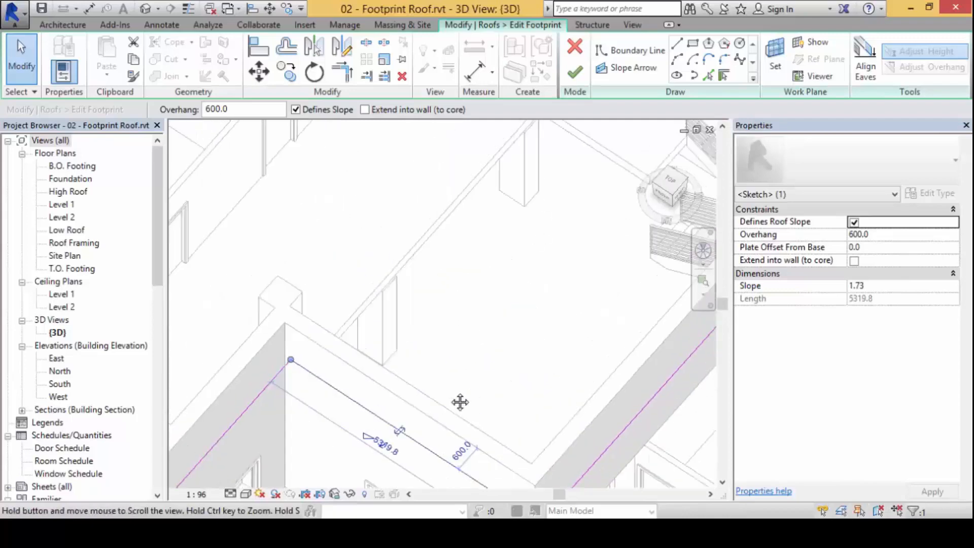
pyautogui.scroll(4, 529, 287)
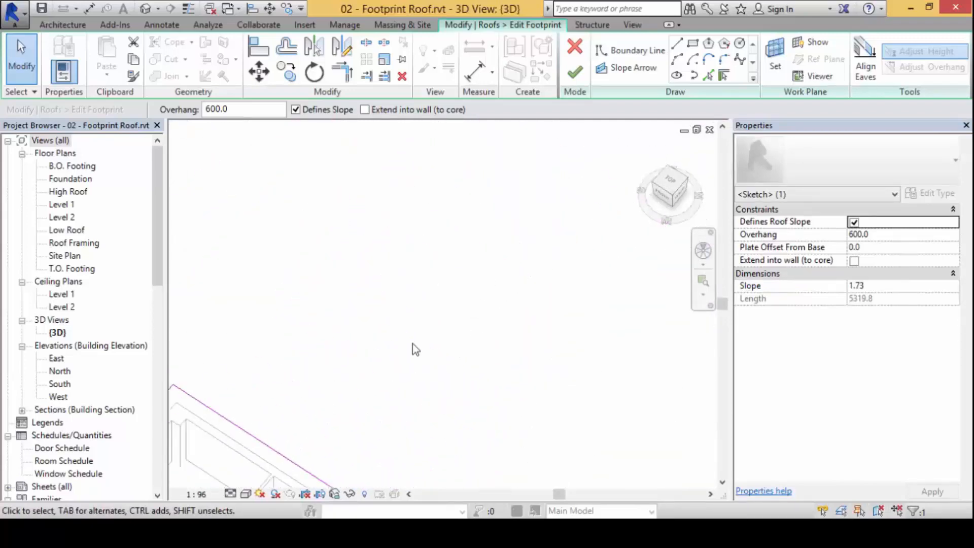
pyautogui.moveTo(376, 206); pyautogui.dragTo(379, 378)
pyautogui.moveTo(431, 198); pyautogui.dragTo(434, 384)
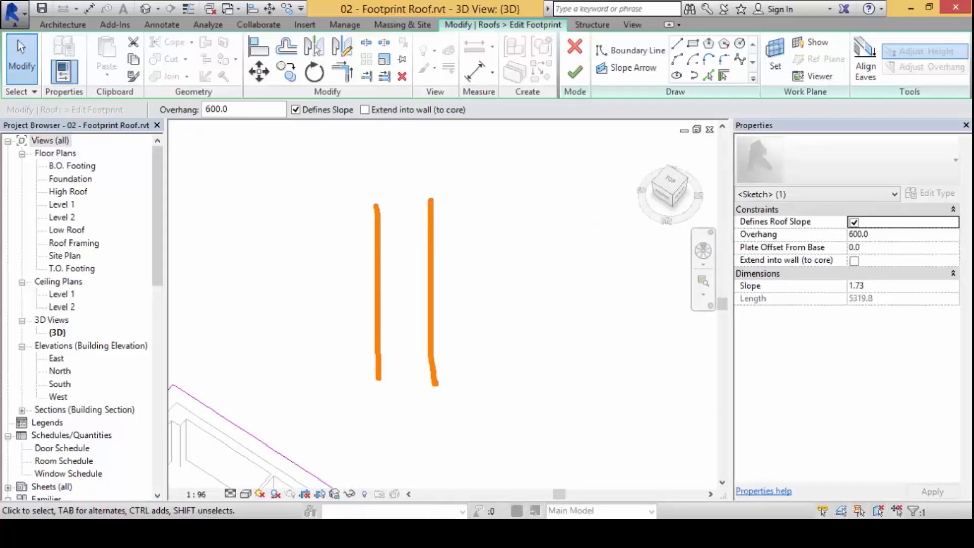
pyautogui.moveTo(520, 230); pyautogui.dragTo(545, 374)
pyautogui.moveTo(508, 279)
pyautogui.mouseDown()
pyautogui.moveTo(556, 279)
pyautogui.moveTo(536, 299)
pyautogui.moveTo(502, 304)
pyautogui.mouseUp()
pyautogui.moveTo(502, 304)
pyautogui.mouseDown()
pyautogui.moveTo(517, 296)
pyautogui.moveTo(518, 321)
pyautogui.mouseUp()
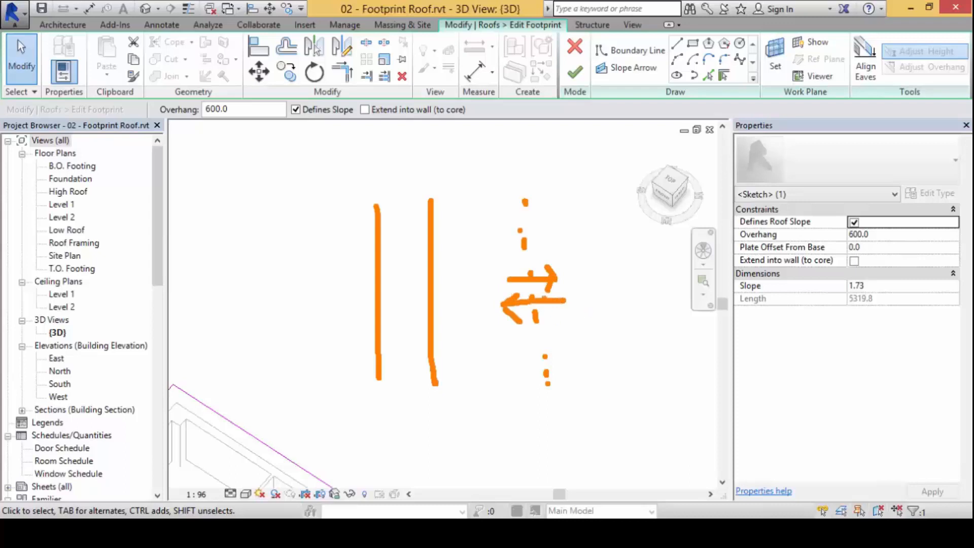
pyautogui.moveTo(530, 265)
pyautogui.mouseDown()
pyautogui.moveTo(533, 437)
pyautogui.moveTo(525, 193)
pyautogui.mouseUp()
pyautogui.moveTo(289, 176); pyautogui.dragTo(288, 412)
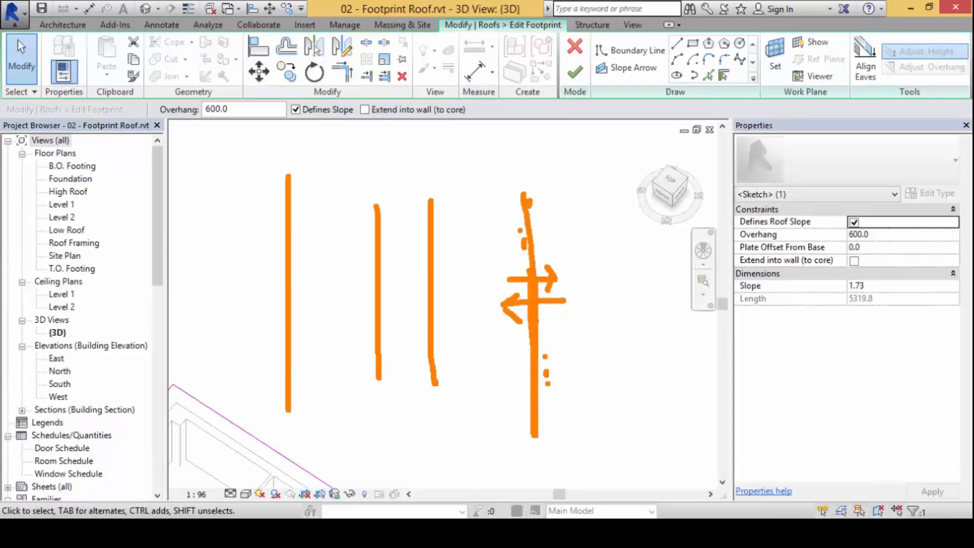
pyautogui.moveTo(291, 207); pyautogui.dragTo(300, 376)
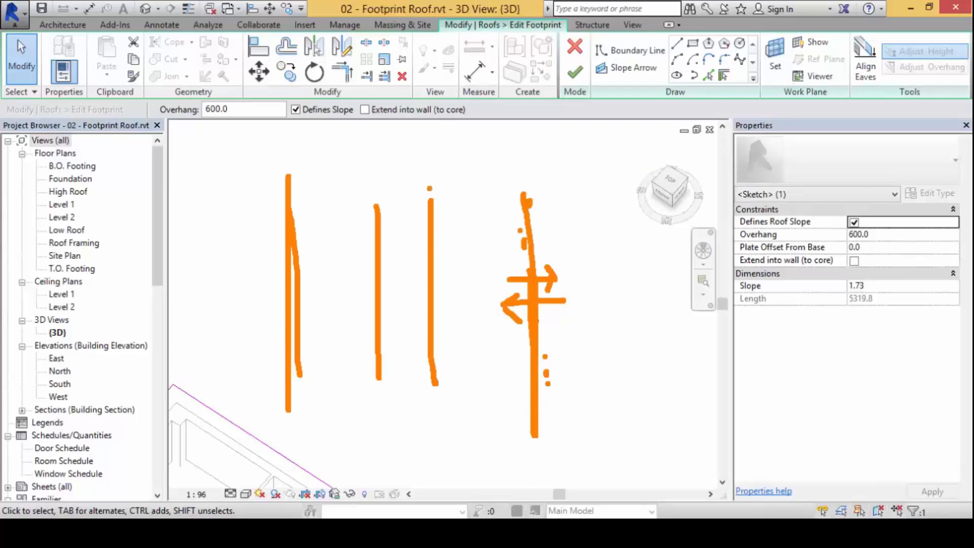
pyautogui.moveTo(434, 197)
pyautogui.mouseDown()
pyautogui.moveTo(437, 365)
pyautogui.moveTo(436, 190)
pyautogui.moveTo(378, 253)
pyautogui.moveTo(377, 372)
pyautogui.moveTo(385, 231)
pyautogui.mouseUp()
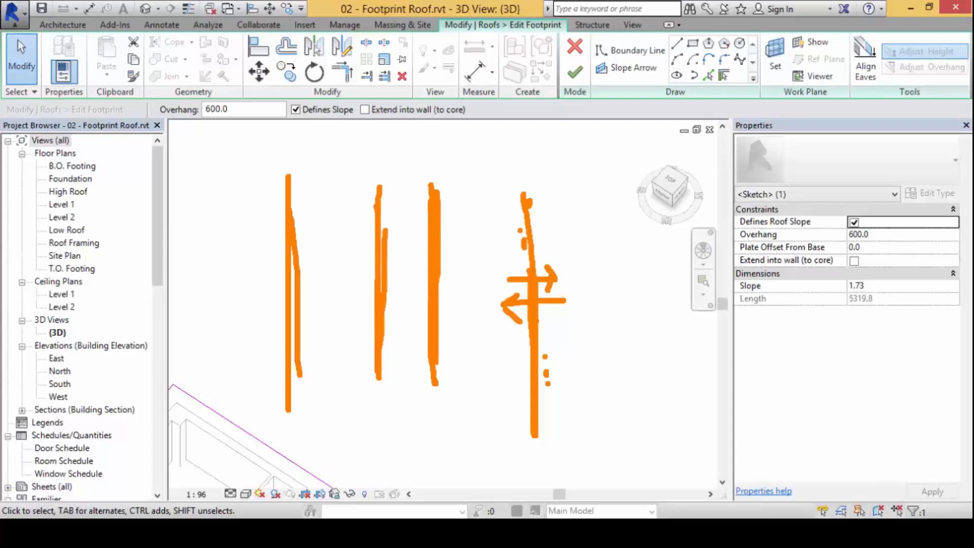
pyautogui.moveTo(575, 261)
pyautogui.mouseDown()
pyautogui.moveTo(485, 249)
pyautogui.moveTo(533, 351)
pyautogui.moveTo(571, 249)
pyautogui.mouseUp()
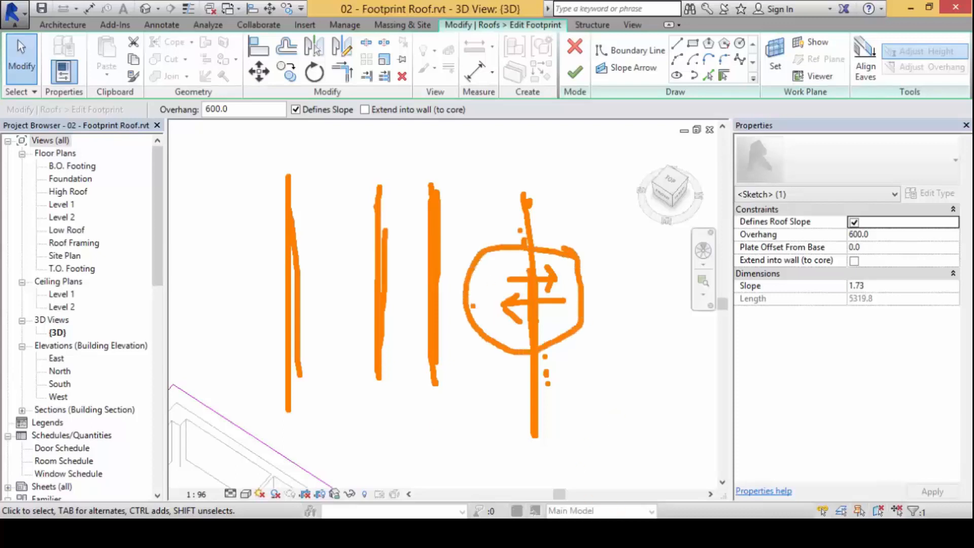
pyautogui.press('Escape')
# - Trim the door wall's boundary line and the long side boundary line to a corner, closing the L-shaped roof outline
pyautogui.scroll(-3, 355, 405)
pyautogui.moveTo(355, 413)
pyautogui.mouseDown(button='middle')
pyautogui.moveTo(387, 360)
pyautogui.moveTo(479, 127)
pyautogui.mouseUp(button='middle')
pyautogui.scroll(3, 474, 198)
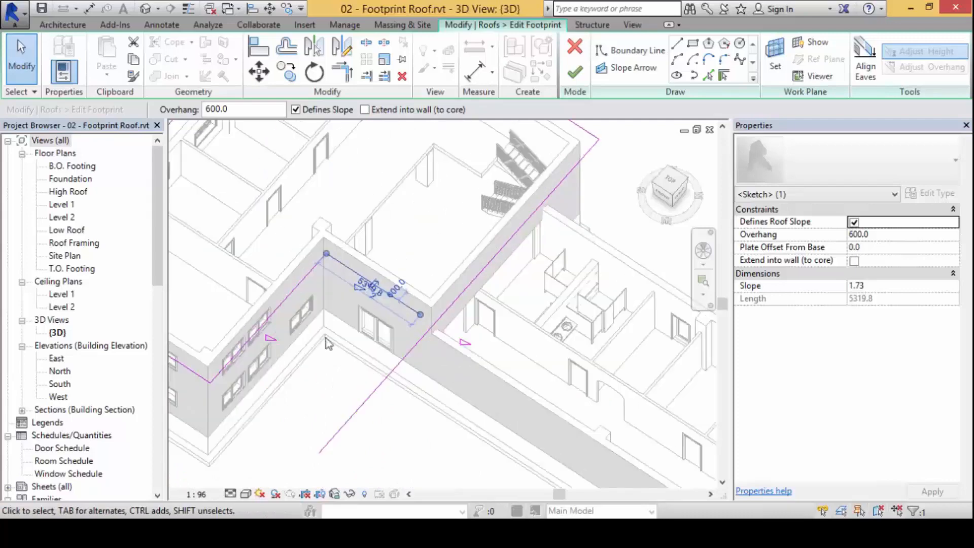
pyautogui.scroll(4, 325, 339)
pyautogui.scroll(-1, 423, 380)
pyautogui.moveTo(431, 352); pyautogui.dragTo(474, 343, button='middle')
pyautogui.scroll(-4, 474, 343)
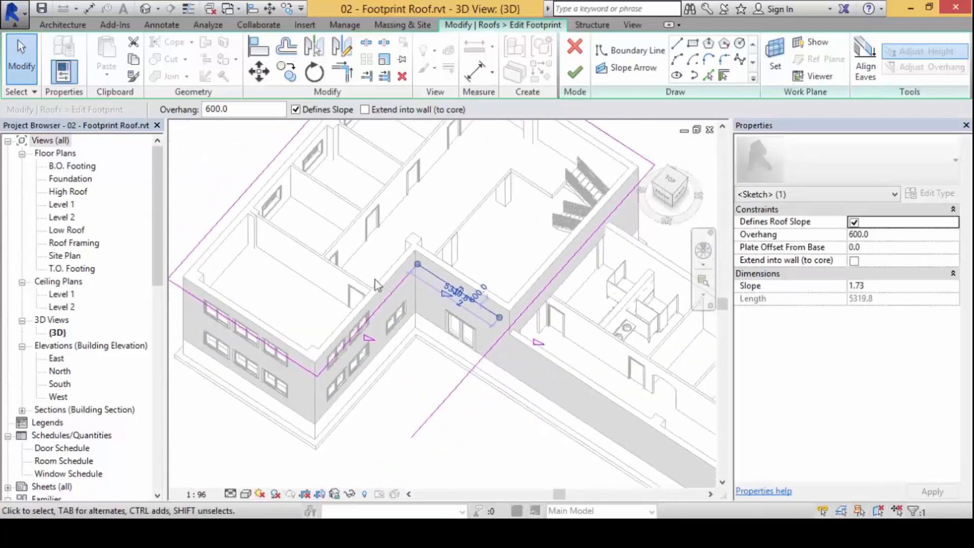
pyautogui.click(343, 72)
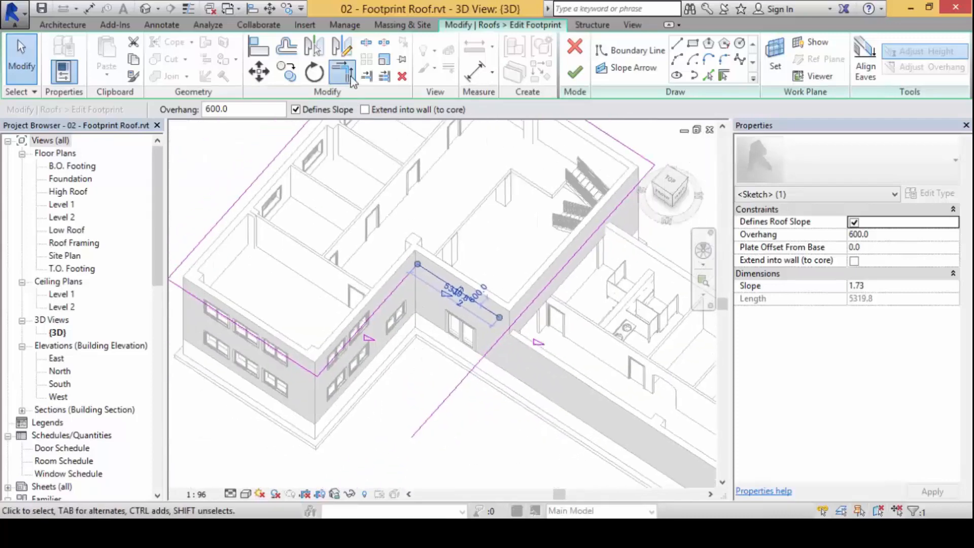
pyautogui.click(477, 306)
pyautogui.click(538, 293)
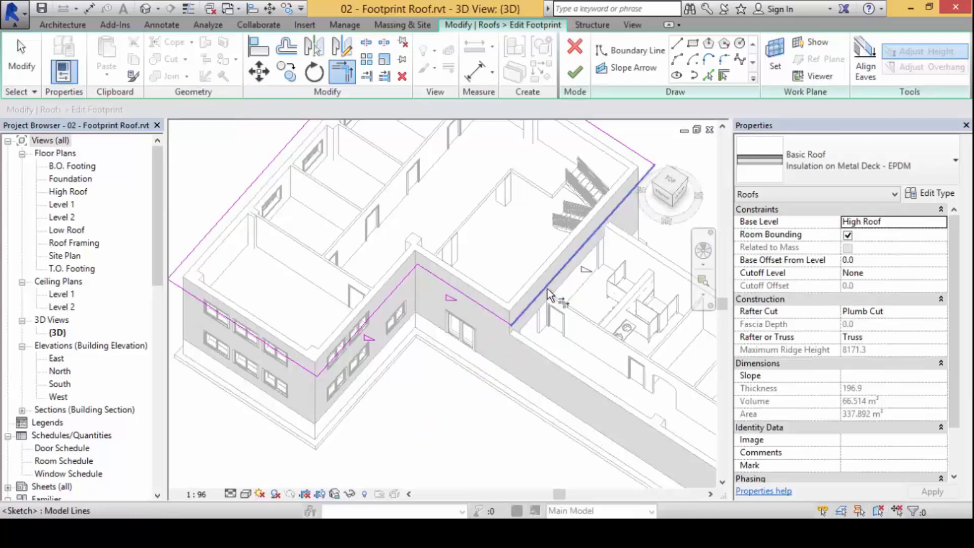
# - Finish the footprint edit, deselect the roof and inspect its shape around the inner corner
pyautogui.click(578, 82)
pyautogui.keyDown('shift'); pyautogui.moveTo(461, 442); pyautogui.dragTo(442, 310, button='middle'); pyautogui.keyUp('shift')
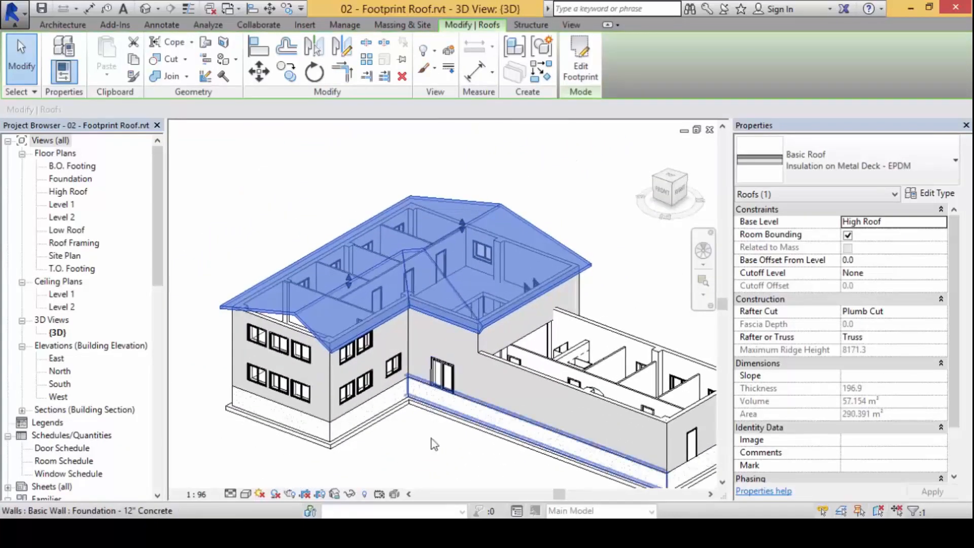
pyautogui.click(475, 458)
pyautogui.moveTo(425, 430)
pyautogui.keyDown('shift'); pyautogui.mouseDown(button='middle')
pyautogui.moveTo(423, 355)
pyautogui.moveTo(407, 437)
pyautogui.moveTo(419, 386)
pyautogui.moveTo(434, 430)
pyautogui.mouseUp(button='middle'); pyautogui.keyUp('shift')
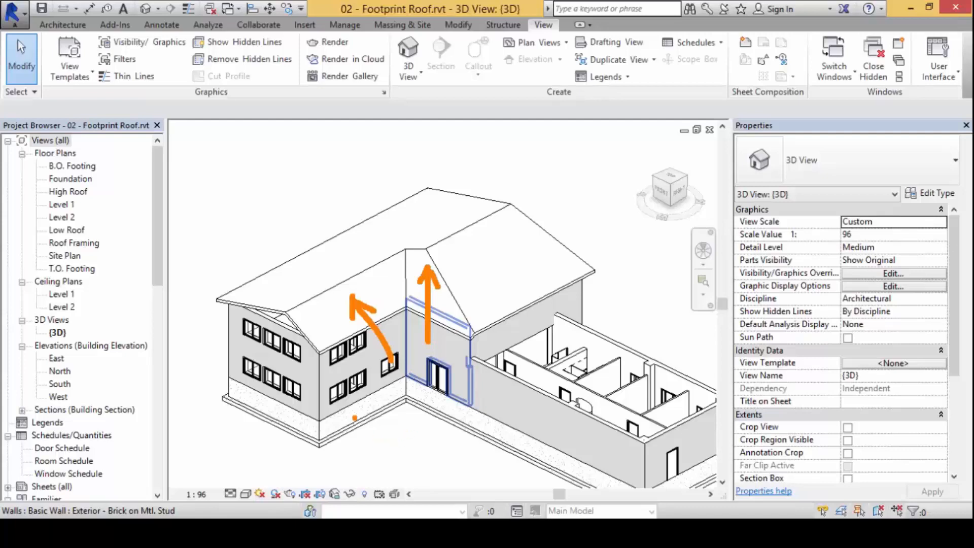
# - Reopen the roof's footprint, turn off Defines Slope for both inner-corner boundary lines and finish the edit
pyautogui.click(443, 278)
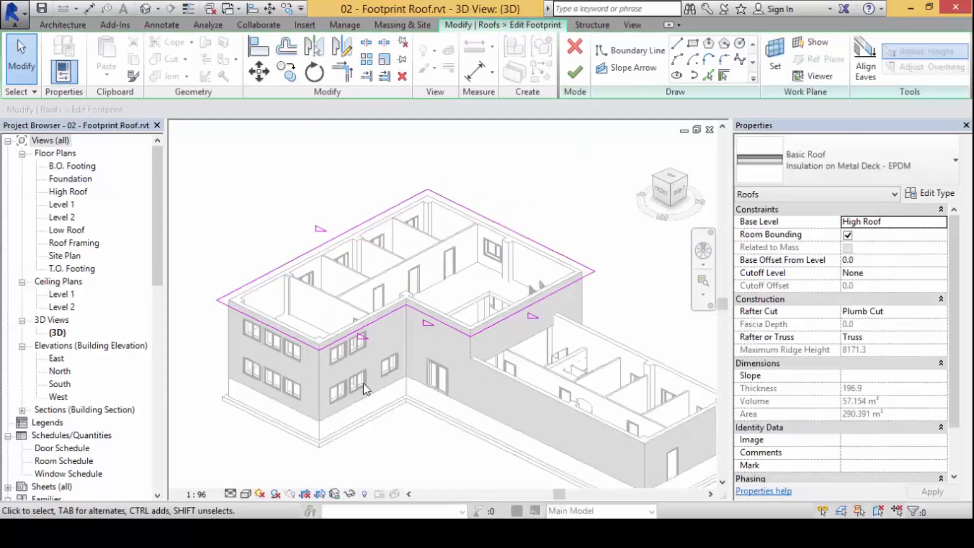
pyautogui.scroll(3, 363, 382)
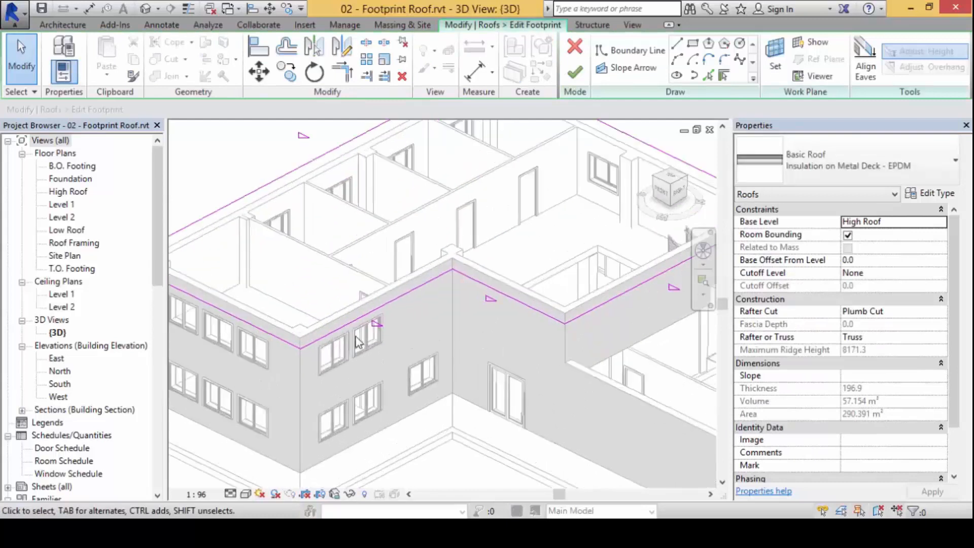
pyautogui.click(376, 321)
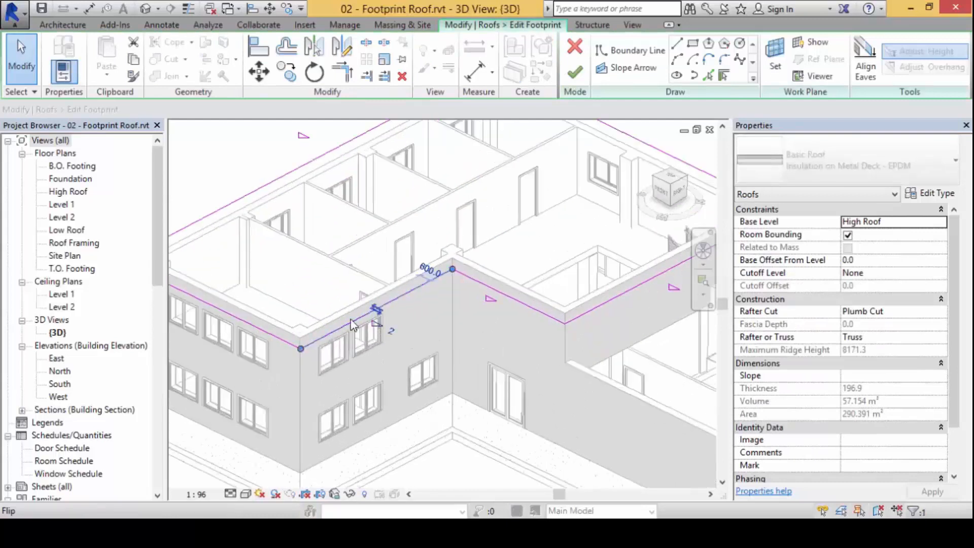
pyautogui.click(495, 292)
pyautogui.click(304, 109)
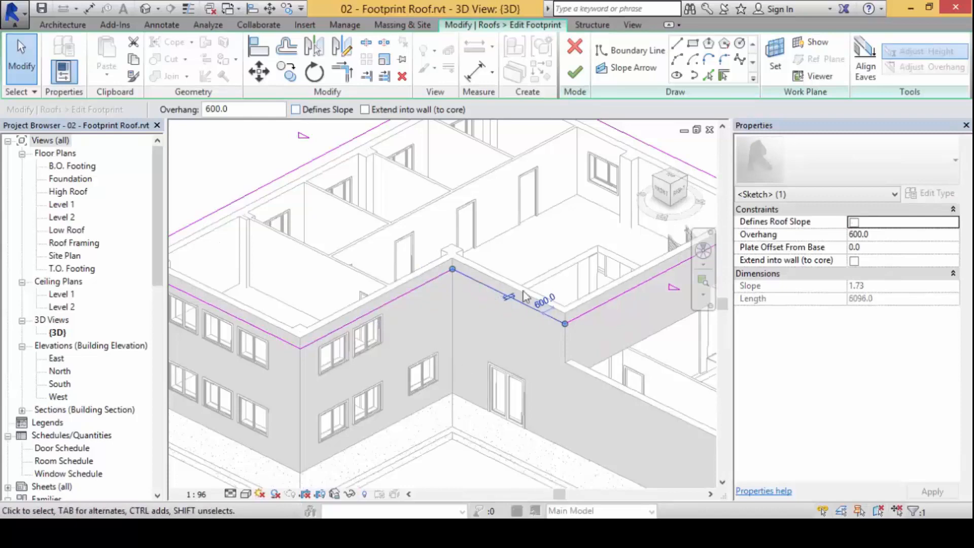
pyautogui.click(574, 72)
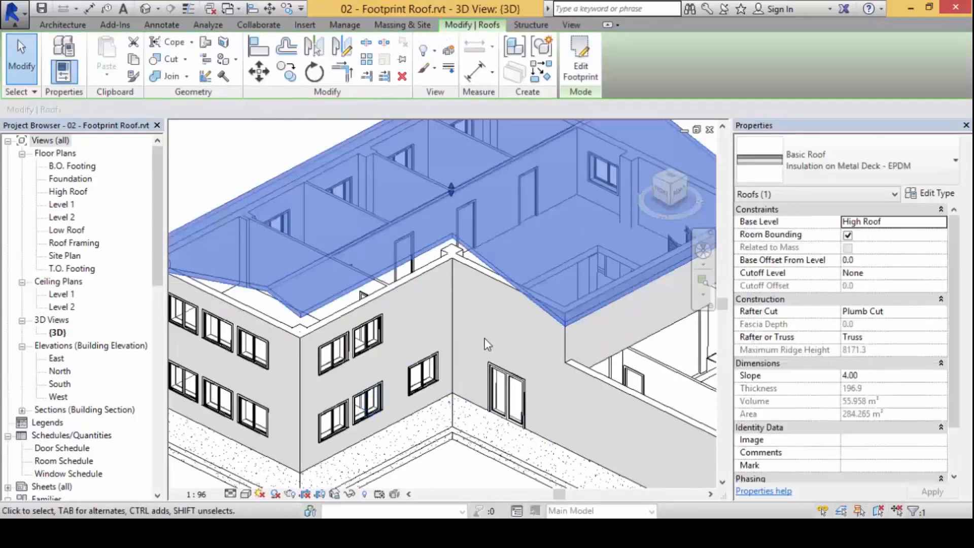
# - Deselect the roof and examine the gable roof at the inner corner and the unroofed lower wing
pyautogui.scroll(-2, 327, 394)
pyautogui.moveTo(384, 398)
pyautogui.keyDown('shift'); pyautogui.mouseDown(button='middle')
pyautogui.moveTo(487, 302)
pyautogui.moveTo(417, 383)
pyautogui.moveTo(397, 391)
pyautogui.mouseUp(button='middle'); pyautogui.keyUp('shift')
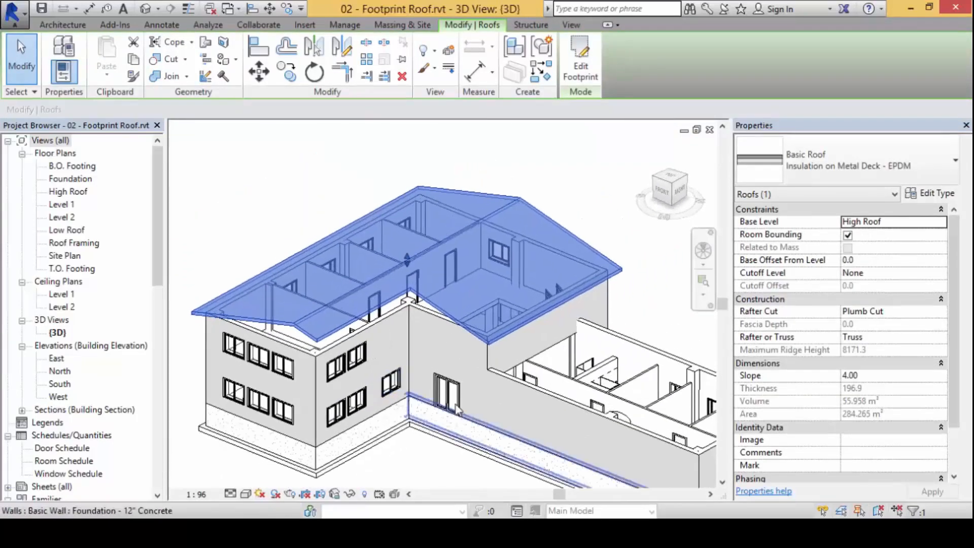
pyautogui.moveTo(458, 410); pyautogui.dragTo(425, 385, button='middle')
pyautogui.click(478, 482)
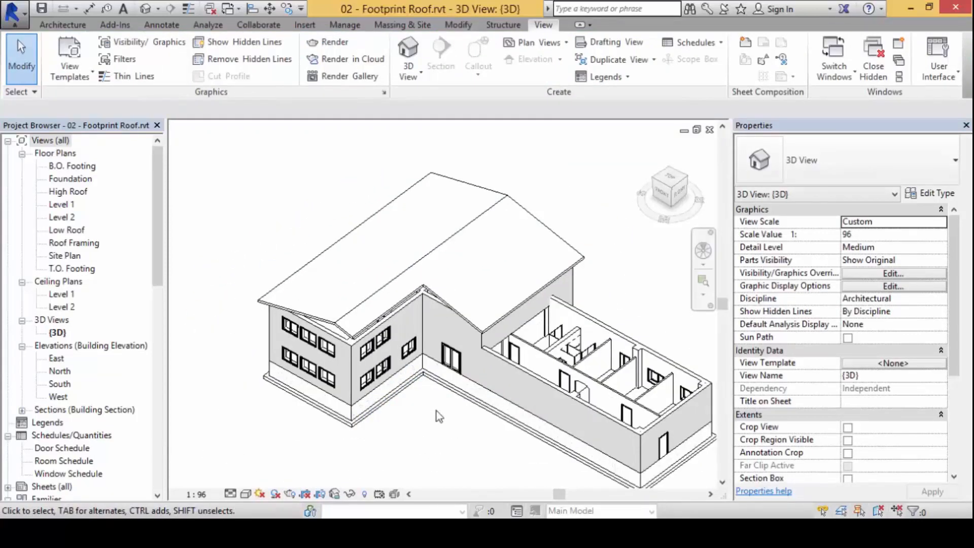
pyautogui.moveTo(433, 406); pyautogui.dragTo(382, 297, button='middle')
pyautogui.moveTo(501, 292); pyautogui.dragTo(458, 329, button='middle')
pyautogui.keyDown('shift'); pyautogui.moveTo(477, 274); pyautogui.dragTo(402, 383, button='middle'); pyautogui.keyUp('shift')
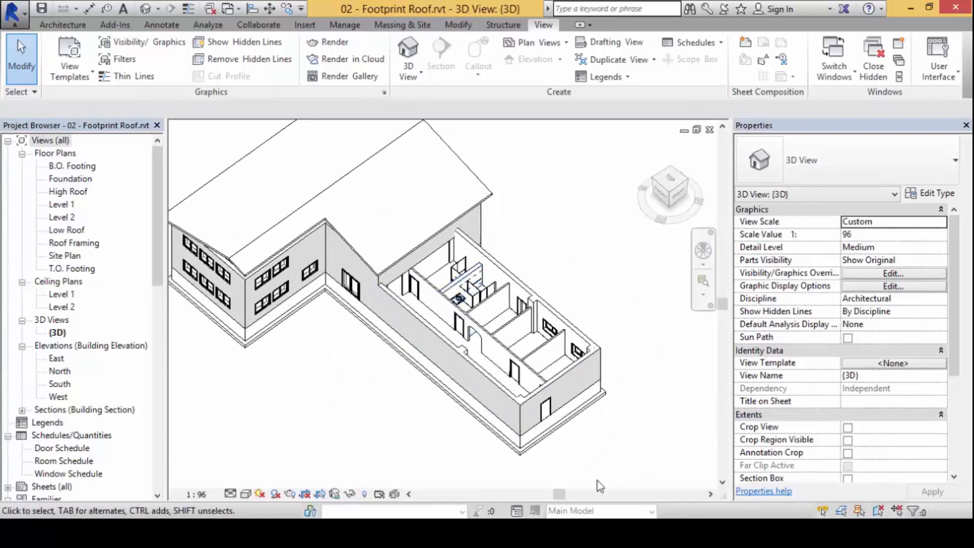
pyautogui.keyDown('shift'); pyautogui.moveTo(479, 321); pyautogui.dragTo(489, 235, button='middle'); pyautogui.keyUp('shift')
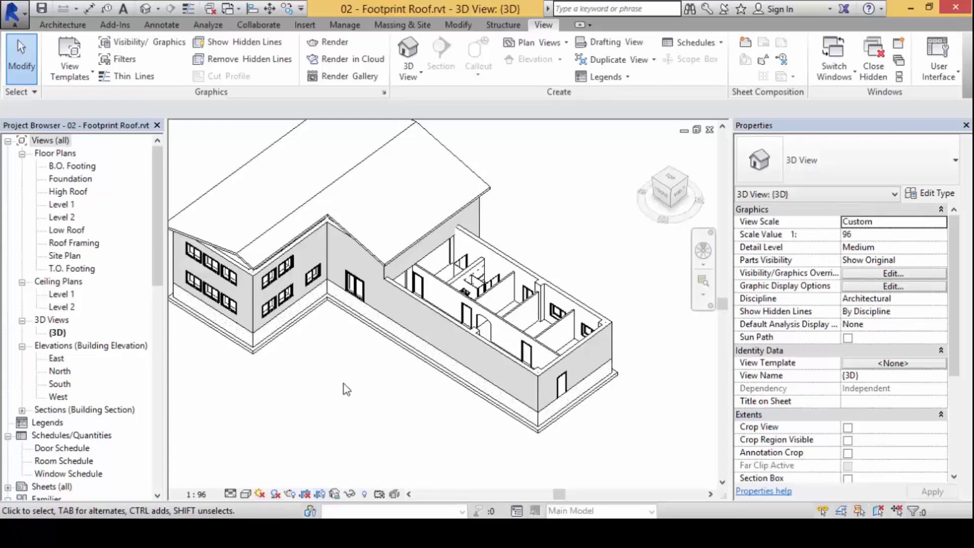
# - Start a new roof by footprint for the lower wing and place it at the High Roof level
pyautogui.click(74, 25)
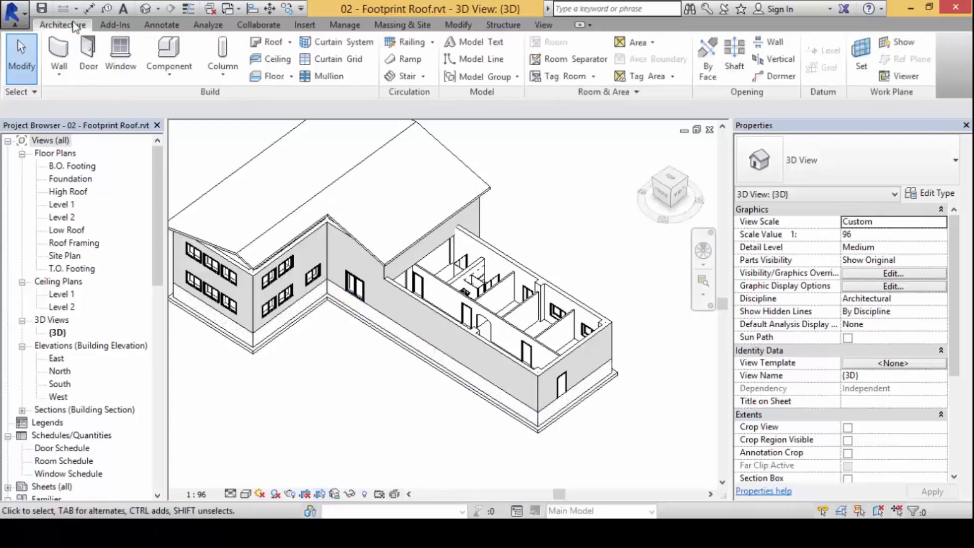
pyautogui.click(292, 42)
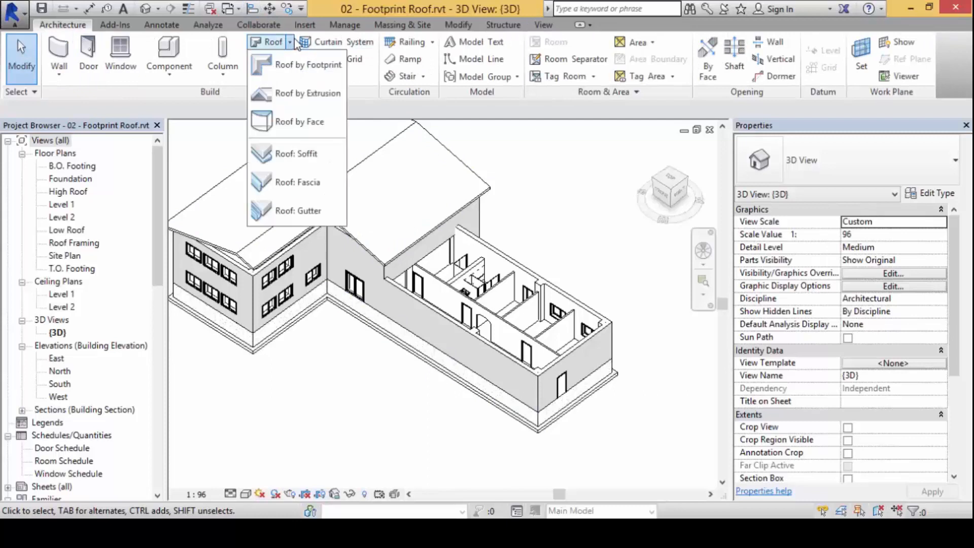
pyautogui.click(312, 63)
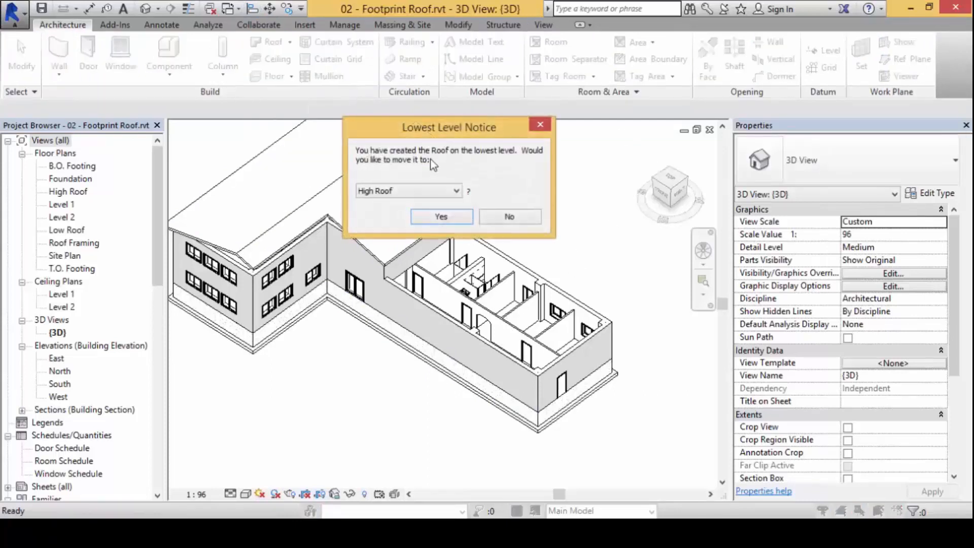
pyautogui.moveTo(465, 129); pyautogui.dragTo(495, 73)
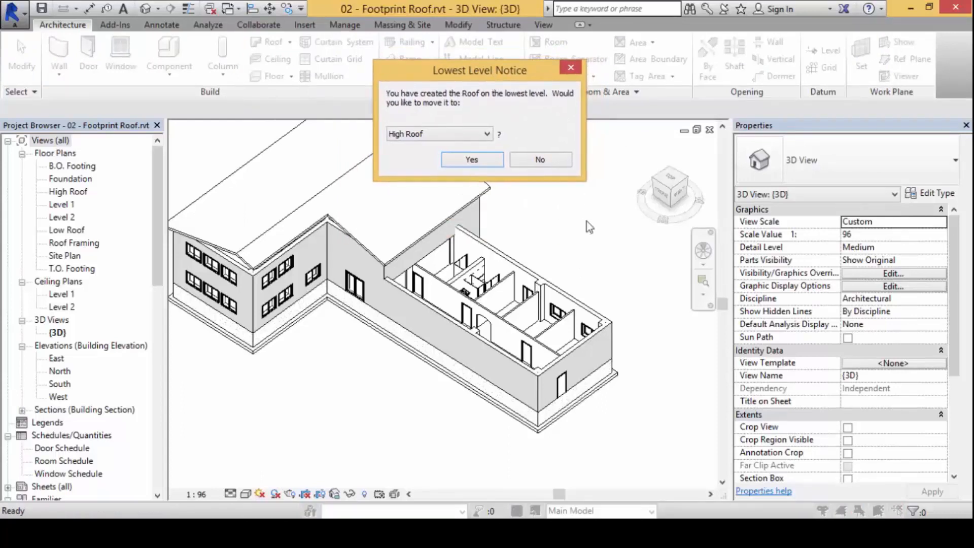
pyautogui.click(486, 134)
pyautogui.click(486, 134)
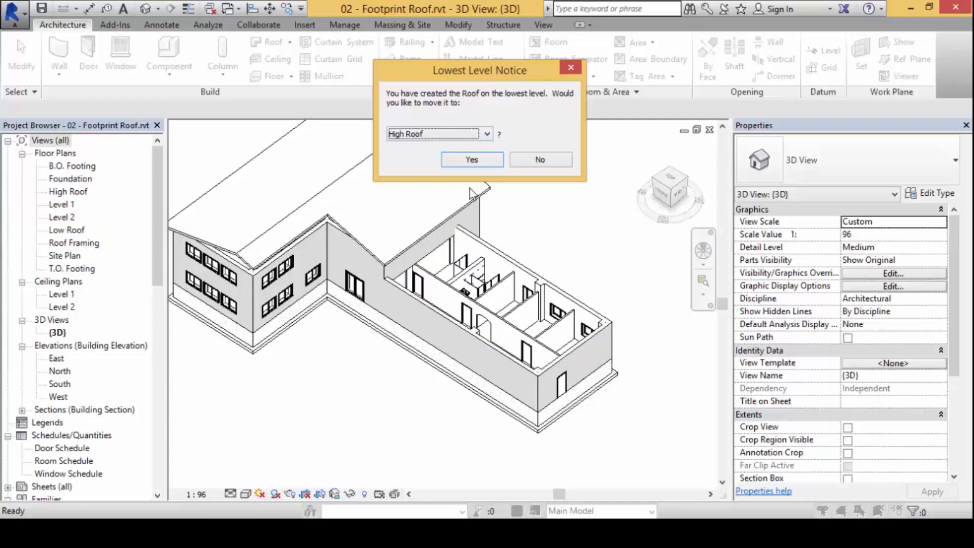
pyautogui.click(465, 161)
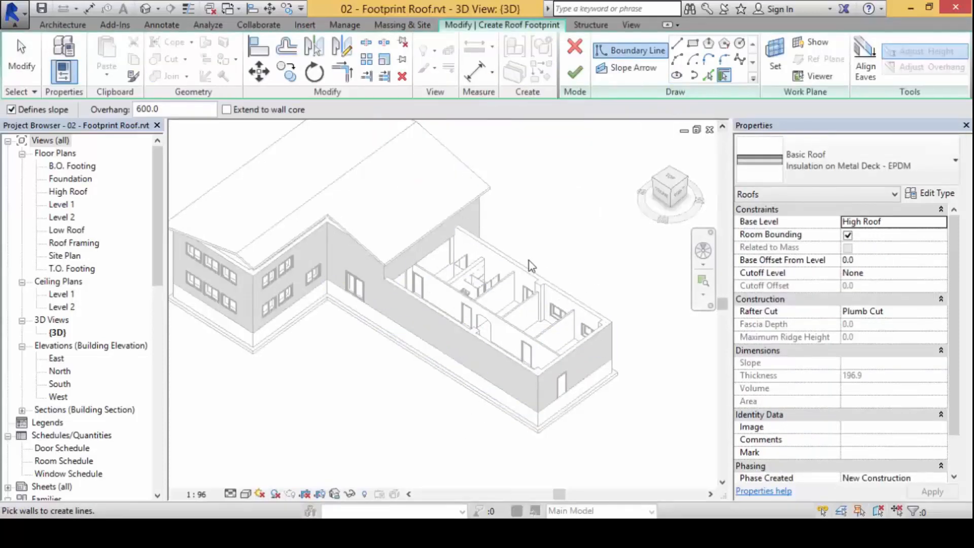
pyautogui.click(584, 351)
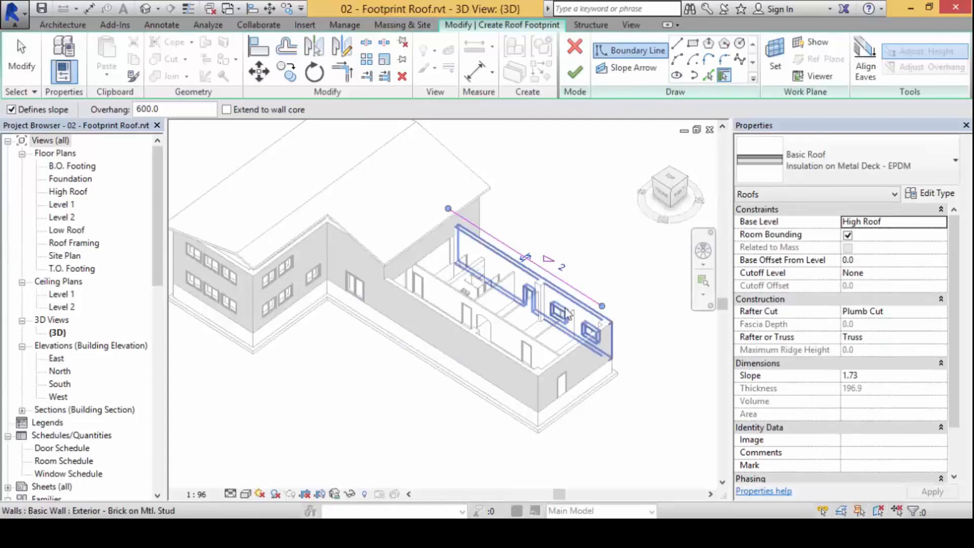
pyautogui.click(590, 345)
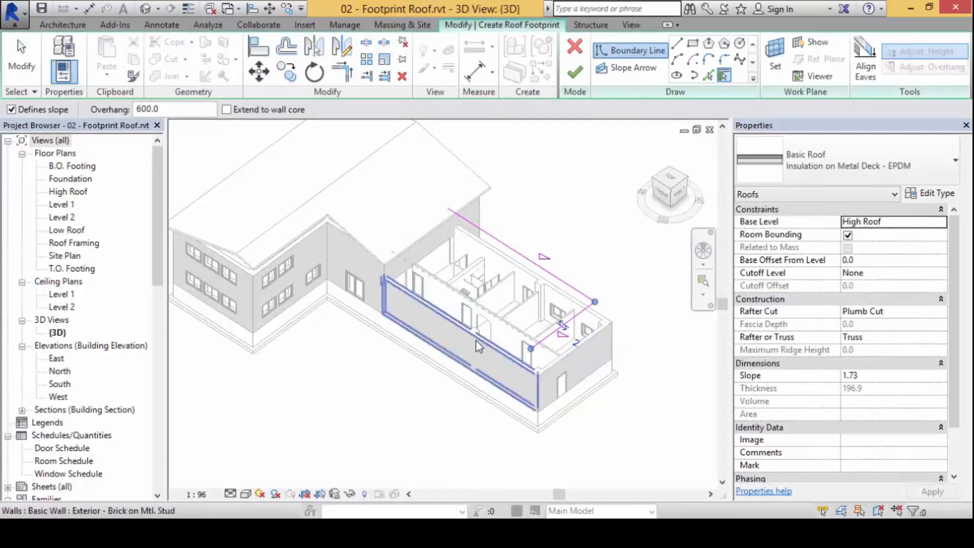
pyautogui.keyDown('shift'); pyautogui.moveTo(464, 362); pyautogui.dragTo(538, 324, button='middle'); pyautogui.keyUp('shift')
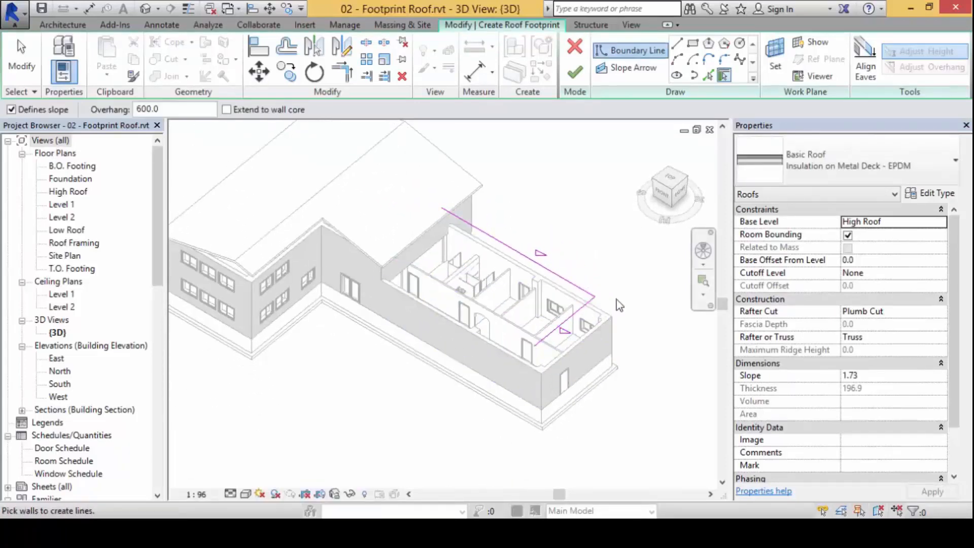
pyautogui.press('Escape')
pyautogui.press('Escape')
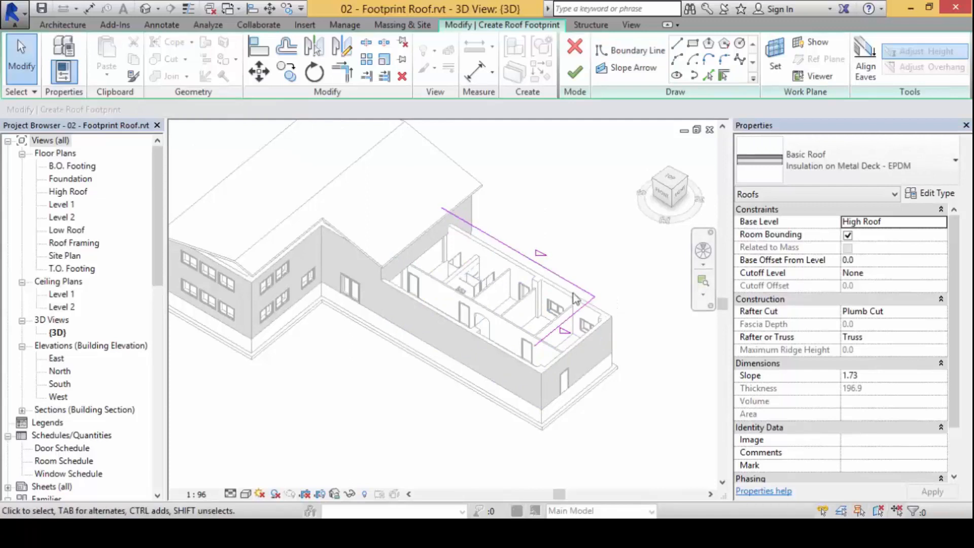
pyautogui.click(578, 287)
pyautogui.press('Delete')
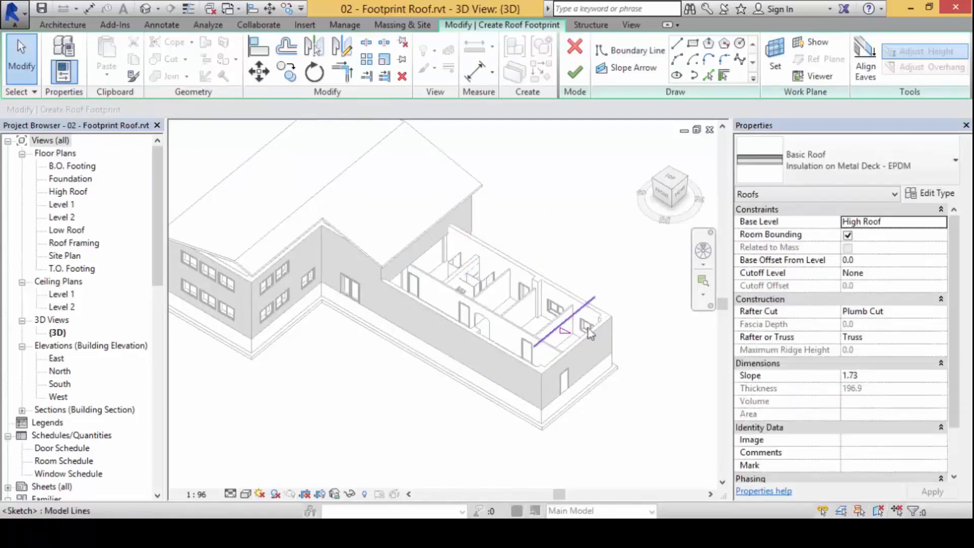
# - Pick both long walls and the end wall of the lower wing as sloped roof boundary lines with 600 overhang outside the walls
pyautogui.keyDown('shift'); pyautogui.moveTo(555, 282); pyautogui.dragTo(548, 391, button='middle'); pyautogui.keyUp('shift')
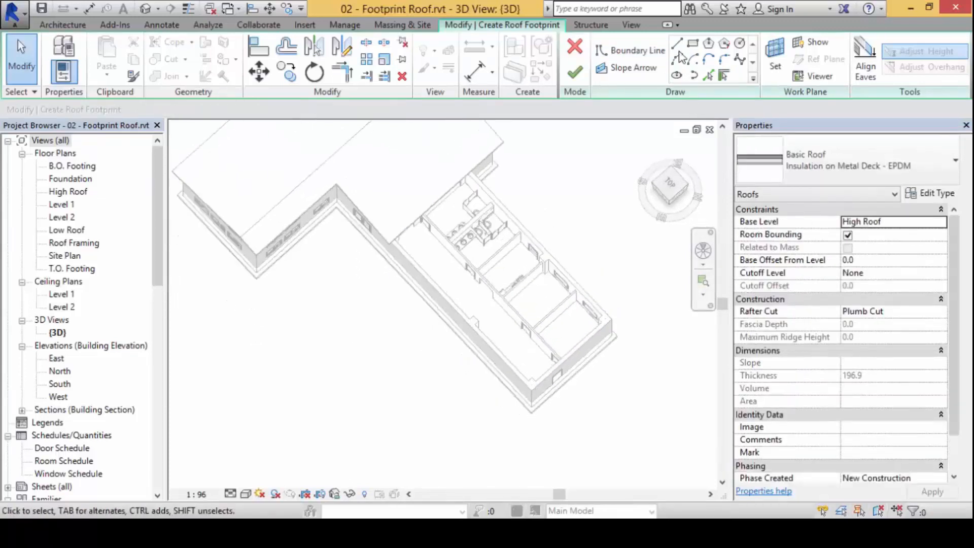
pyautogui.click(724, 75)
pyautogui.click(585, 289)
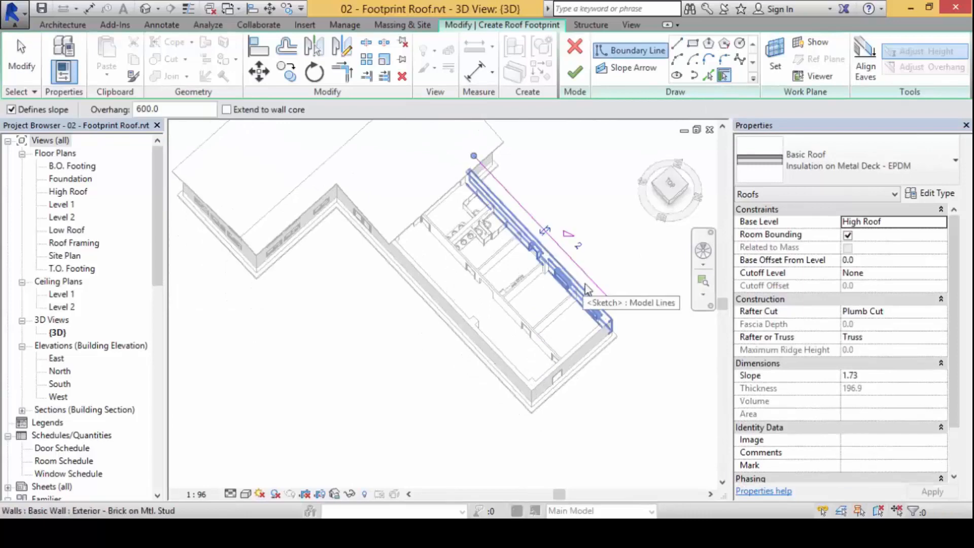
pyautogui.click(599, 338)
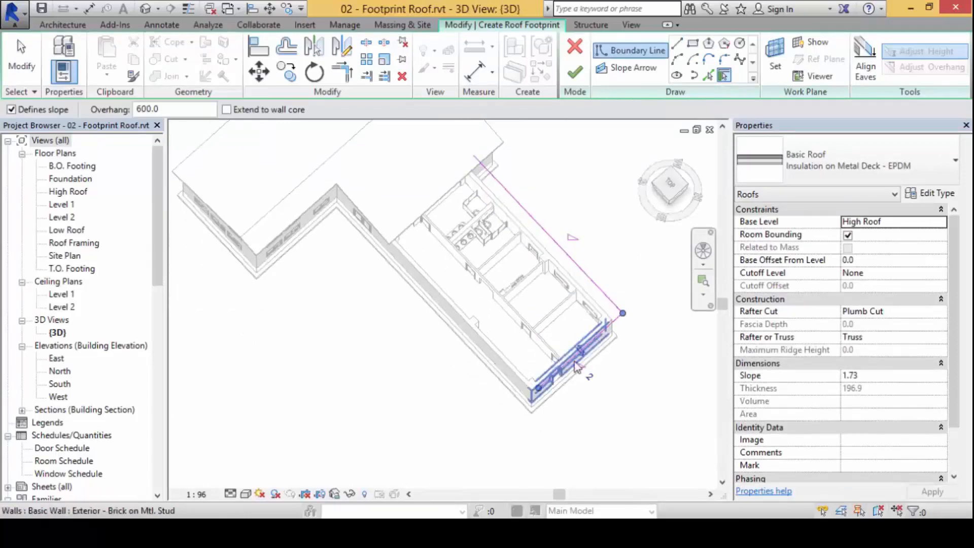
pyautogui.click(493, 361)
# - Draw a straight boundary line along the taller building's wall between the open ends of the two long boundary lines, closing the roof outline
pyautogui.keyDown('shift'); pyautogui.moveTo(524, 337); pyautogui.dragTo(543, 300, button='middle'); pyautogui.keyUp('shift')
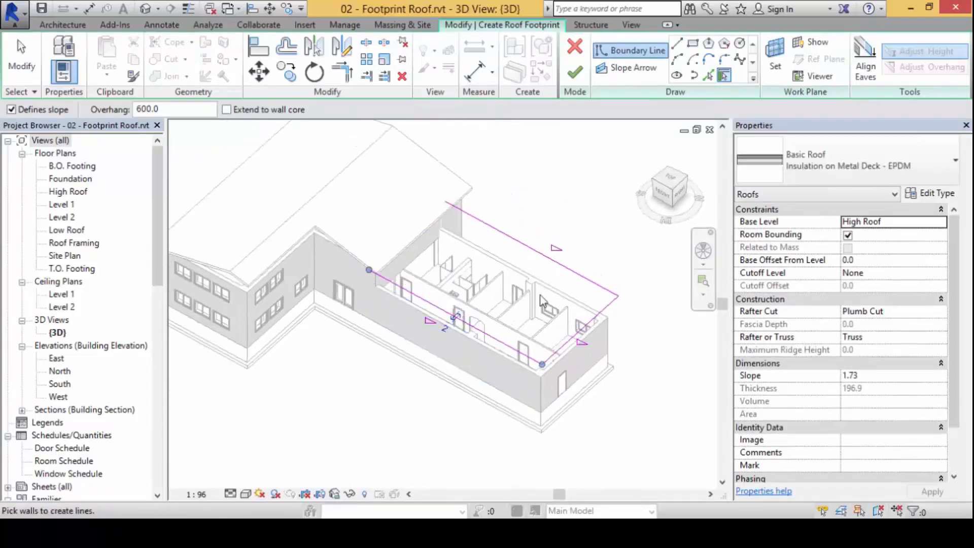
pyautogui.scroll(4, 439, 218)
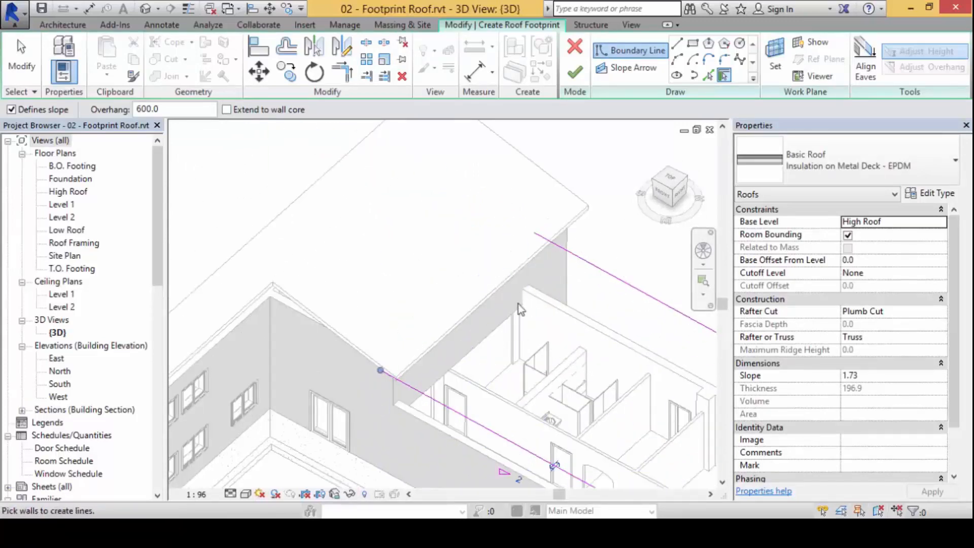
pyautogui.moveTo(482, 305)
pyautogui.mouseDown(button='middle')
pyautogui.moveTo(538, 266)
pyautogui.moveTo(519, 220)
pyautogui.mouseUp(button='middle')
pyautogui.keyDown('shift'); pyautogui.moveTo(446, 339); pyautogui.dragTo(485, 296, button='middle'); pyautogui.keyUp('shift')
pyautogui.moveTo(431, 325)
pyautogui.keyDown('shift'); pyautogui.mouseDown(button='middle')
pyautogui.moveTo(393, 359)
pyautogui.moveTo(370, 361)
pyautogui.mouseUp(button='middle'); pyautogui.keyUp('shift')
pyautogui.scroll(2, 491, 304)
pyautogui.scroll(3, 477, 302)
pyautogui.scroll(-2, 477, 299)
pyautogui.moveTo(313, 331); pyautogui.dragTo(178, 355, button='middle')
pyautogui.scroll(-1, 380, 246)
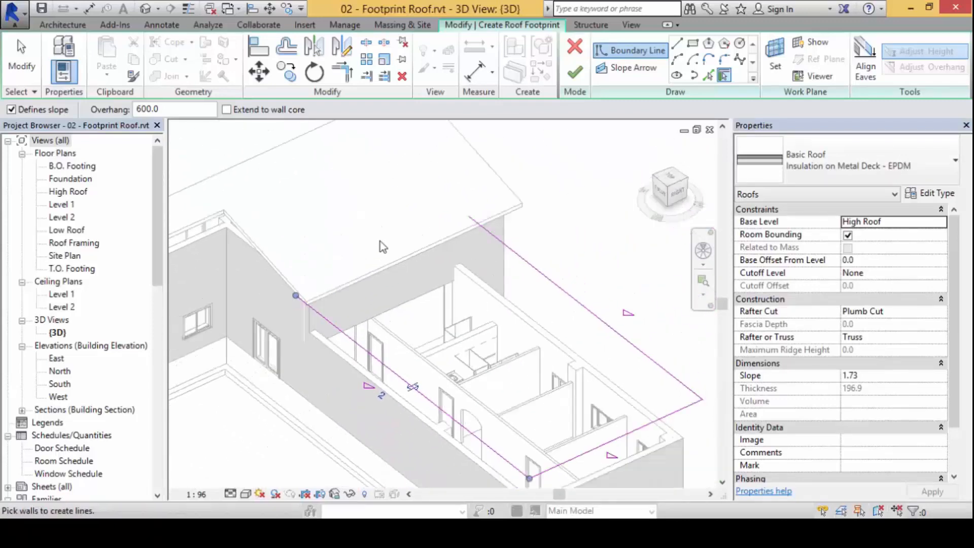
pyautogui.click(677, 43)
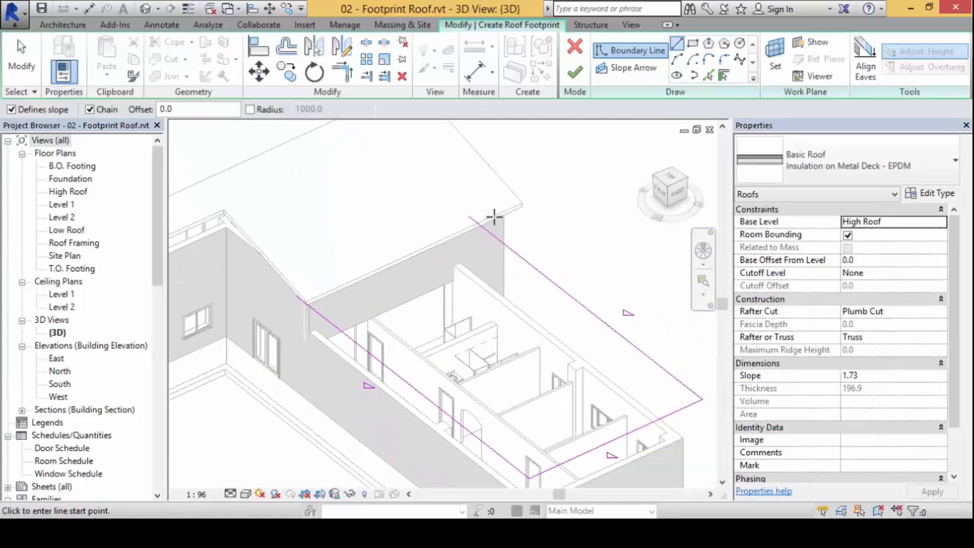
pyautogui.click(469, 217)
pyautogui.click(297, 295)
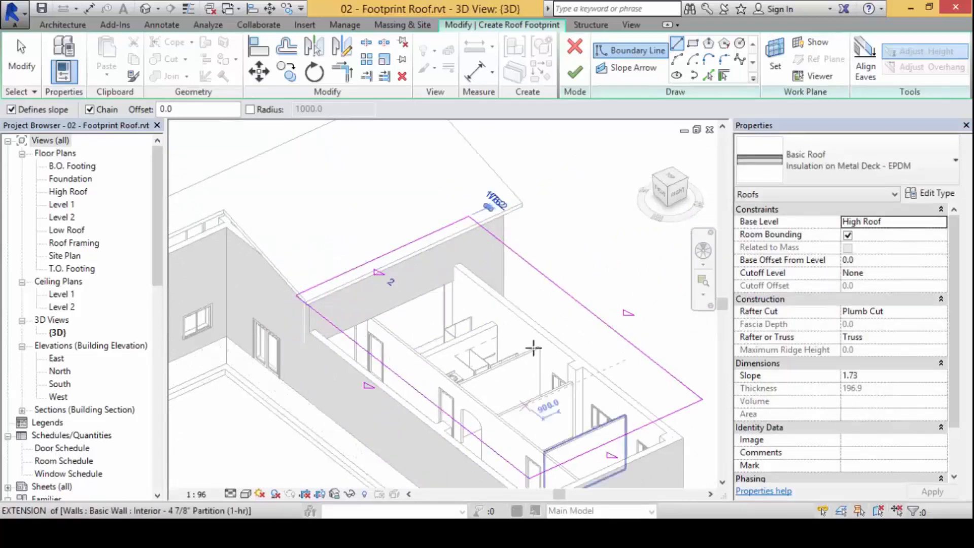
# - Examine how the closing boundary line sits against the taller building's wall and roof edge, from the front and at an angle
pyautogui.moveTo(421, 342)
pyautogui.keyDown('shift'); pyautogui.mouseDown(button='middle')
pyautogui.moveTo(514, 230)
pyautogui.moveTo(515, 265)
pyautogui.mouseUp(button='middle'); pyautogui.keyUp('shift')
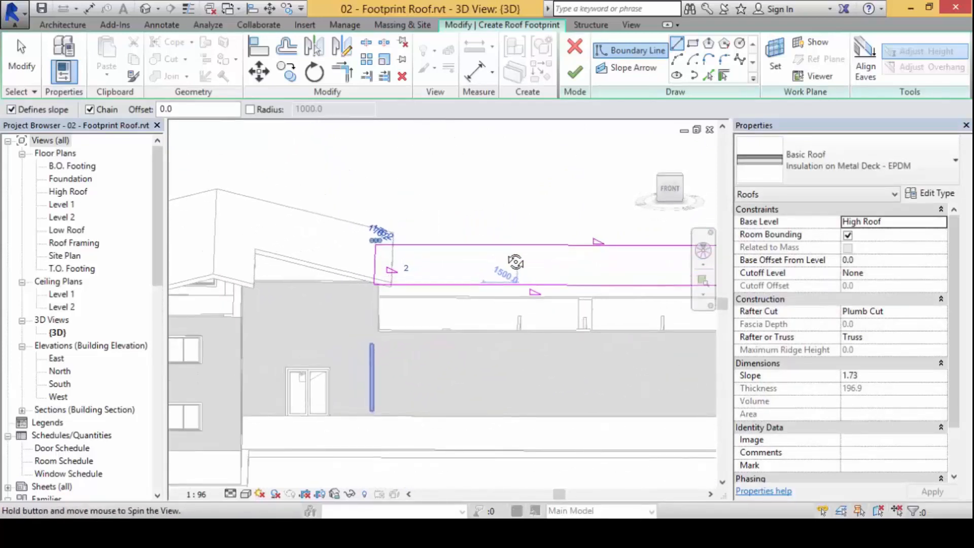
pyautogui.scroll(3, 365, 282)
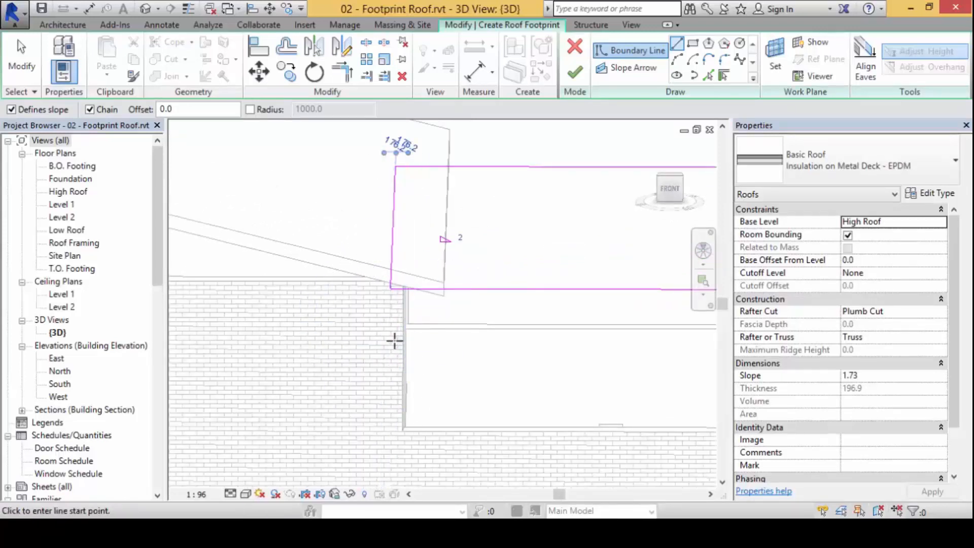
pyautogui.click(390, 288)
pyautogui.click(396, 166)
pyautogui.press('Escape')
pyautogui.press('Escape')
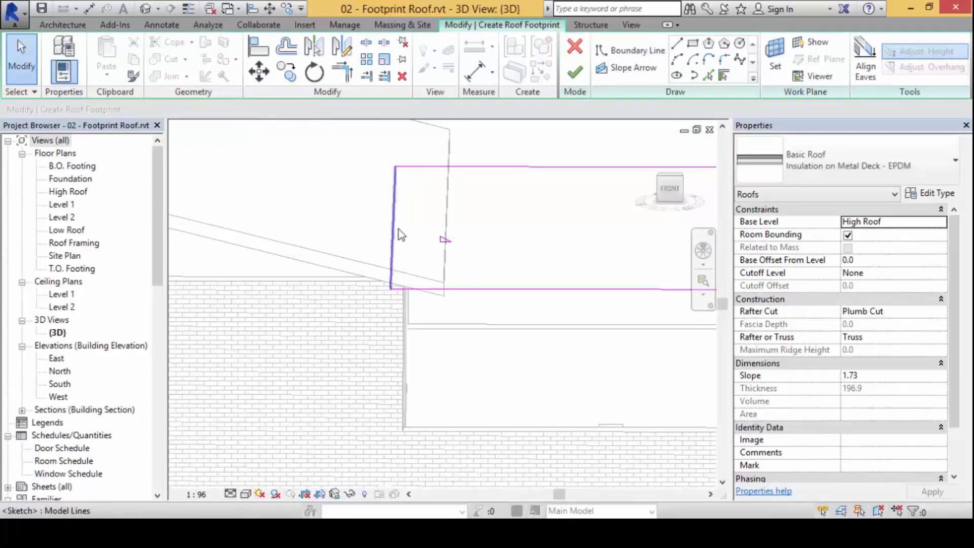
pyautogui.click(517, 143)
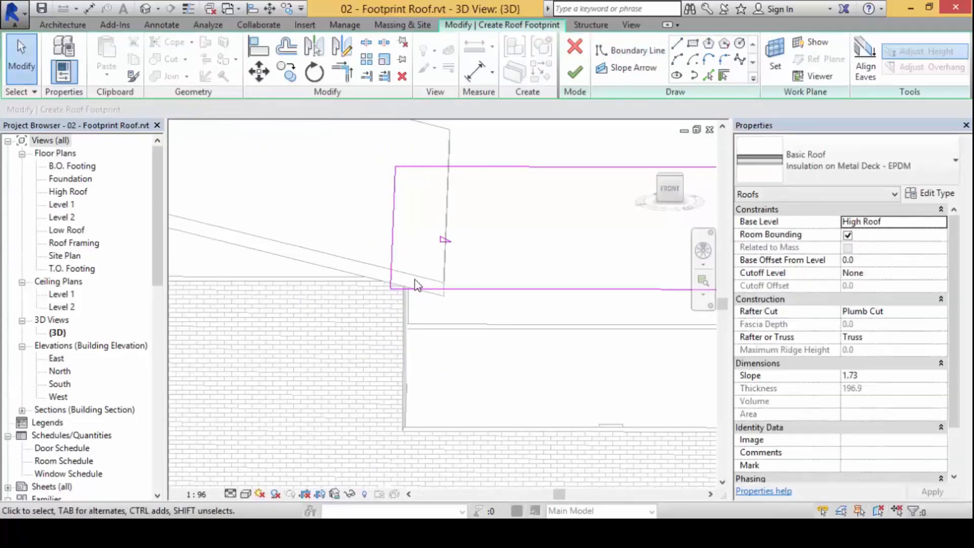
pyautogui.moveTo(441, 313)
pyautogui.keyDown('shift'); pyautogui.mouseDown(button='middle')
pyautogui.moveTo(363, 336)
pyautogui.moveTo(309, 299)
pyautogui.mouseUp(button='middle'); pyautogui.keyUp('shift')
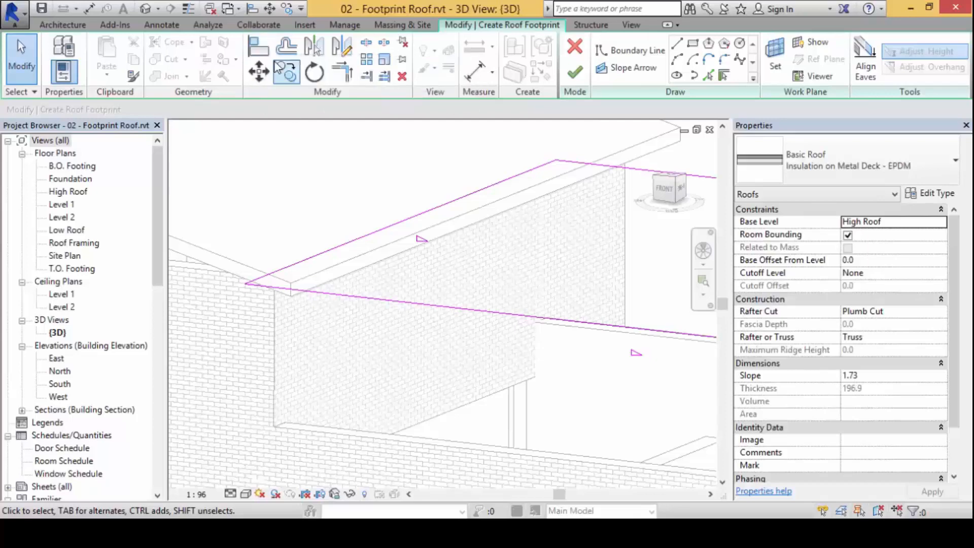
pyautogui.moveTo(390, 298); pyautogui.dragTo(315, 298, button='middle')
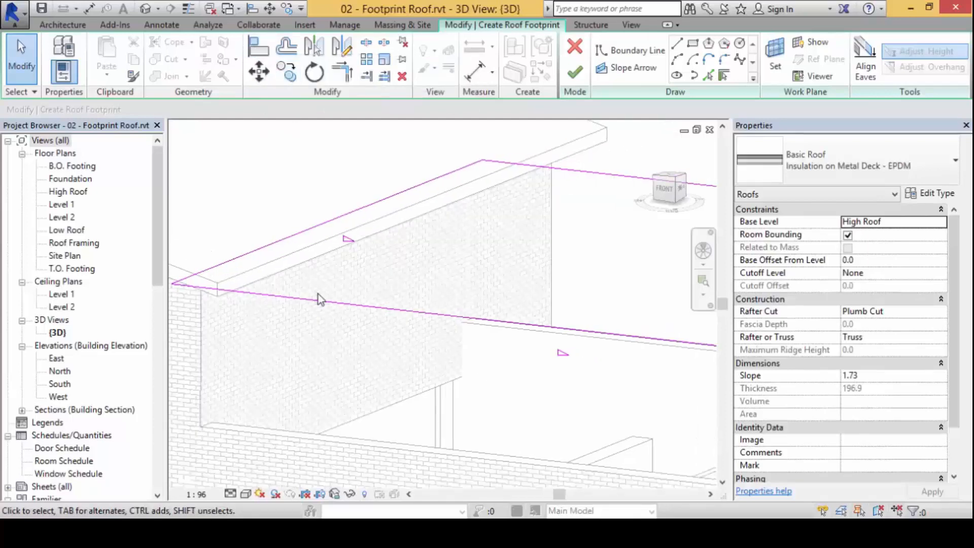
pyautogui.scroll(-5, 319, 295)
pyautogui.moveTo(391, 240)
pyautogui.keyDown('shift'); pyautogui.mouseDown(button='middle')
pyautogui.moveTo(365, 359)
pyautogui.moveTo(358, 307)
pyautogui.mouseUp(button='middle'); pyautogui.keyUp('shift')
pyautogui.scroll(-1, 365, 363)
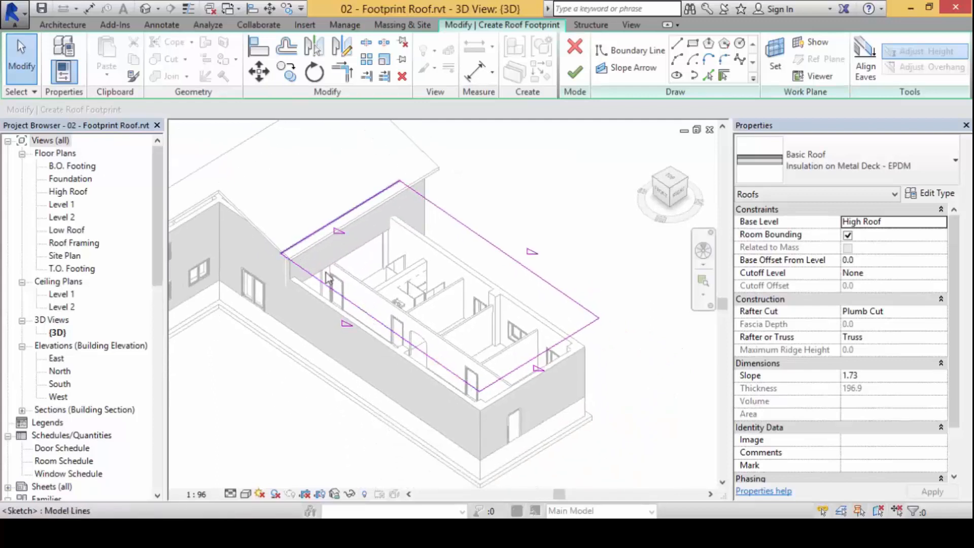
pyautogui.hotkey('ctrl', '2')
pyautogui.moveTo(333, 211)
pyautogui.mouseDown()
pyautogui.moveTo(342, 254)
pyautogui.moveTo(327, 205)
pyautogui.mouseUp()
pyautogui.moveTo(342, 304)
pyautogui.mouseDown()
pyautogui.moveTo(329, 341)
pyautogui.moveTo(329, 301)
pyautogui.mouseUp()
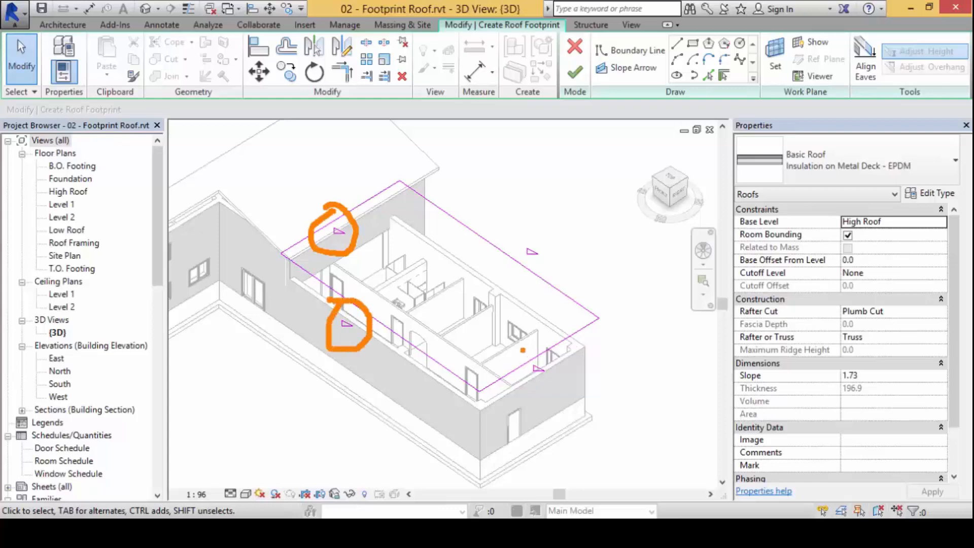
pyautogui.moveTo(522, 349)
pyautogui.mouseDown()
pyautogui.moveTo(558, 345)
pyautogui.moveTo(514, 348)
pyautogui.mouseUp()
pyautogui.moveTo(541, 224)
pyautogui.mouseDown()
pyautogui.moveTo(552, 254)
pyautogui.moveTo(525, 217)
pyautogui.mouseUp()
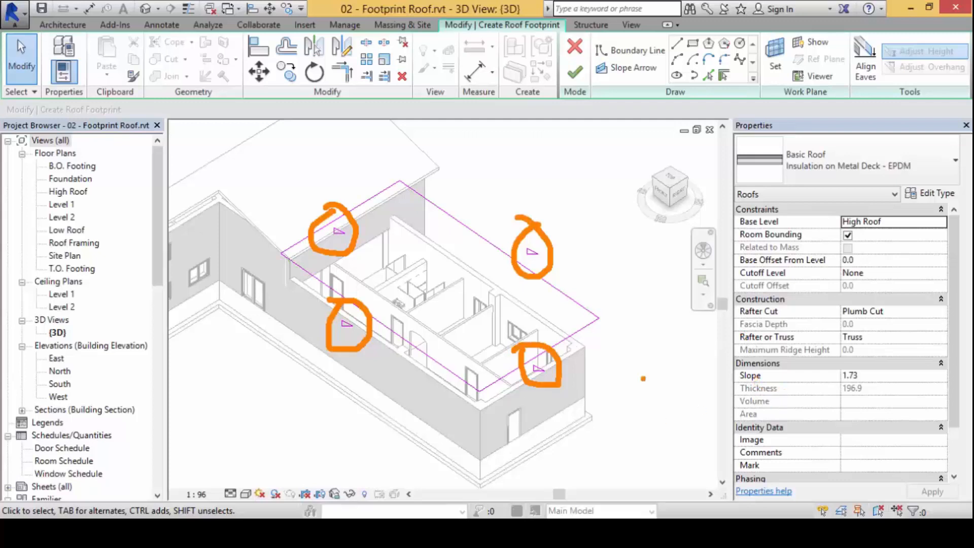
pyautogui.press('Escape')
# - Turn off Defines Slope for the closing line, the courtyard-side long line and the end wall line, and finish the roof
pyautogui.moveTo(322, 310); pyautogui.dragTo(268, 229)
pyautogui.moveTo(503, 417); pyautogui.dragTo(427, 356)
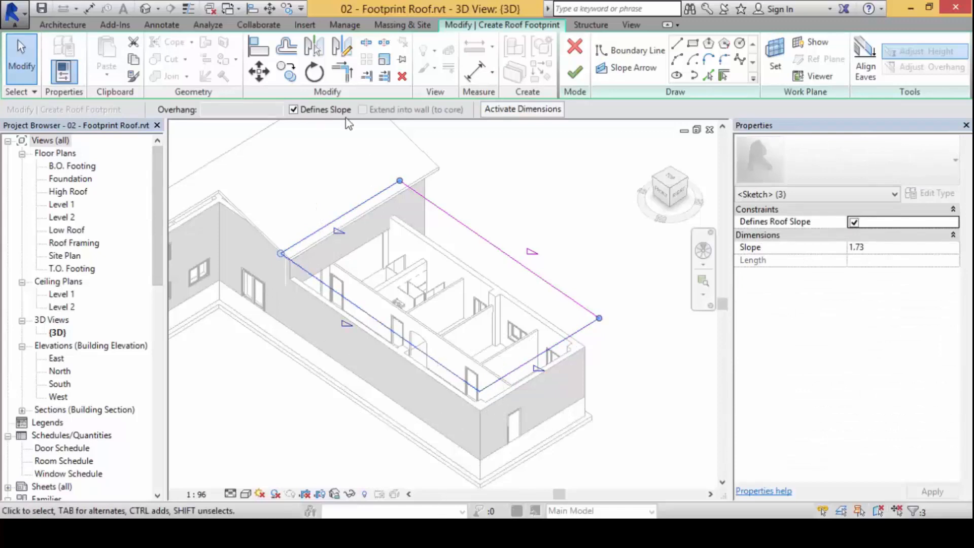
pyautogui.click(325, 112)
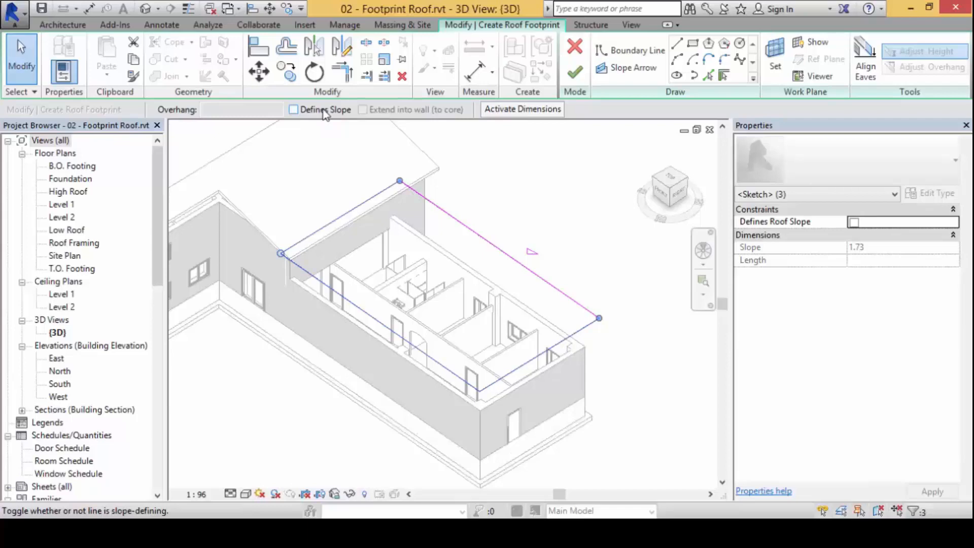
pyautogui.click(583, 75)
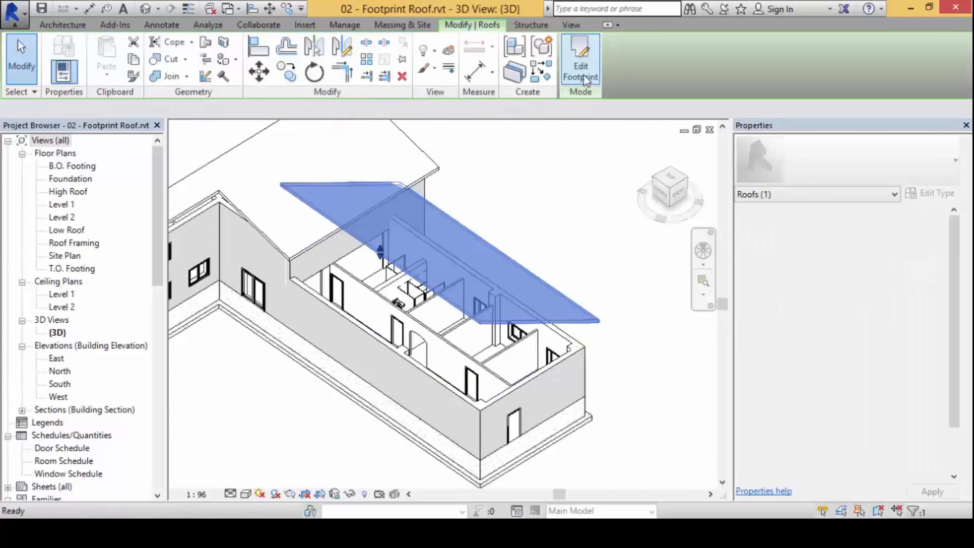
# - Change the lower-wing roof's base level to Low Roof
pyautogui.keyDown('shift'); pyautogui.moveTo(619, 348); pyautogui.dragTo(570, 309, button='middle'); pyautogui.keyUp('shift')
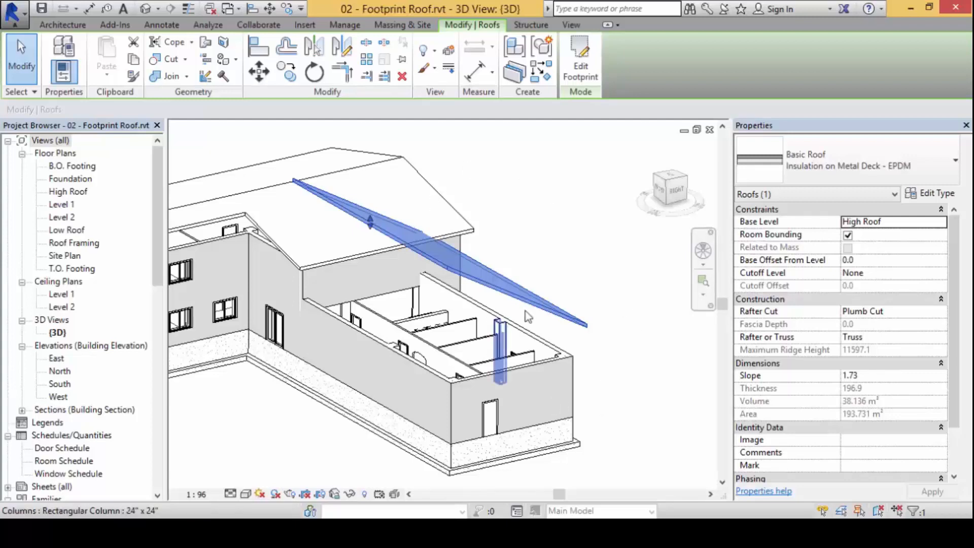
pyautogui.moveTo(795, 150)
pyautogui.mouseDown()
pyautogui.moveTo(848, 170)
pyautogui.moveTo(868, 208)
pyautogui.mouseUp()
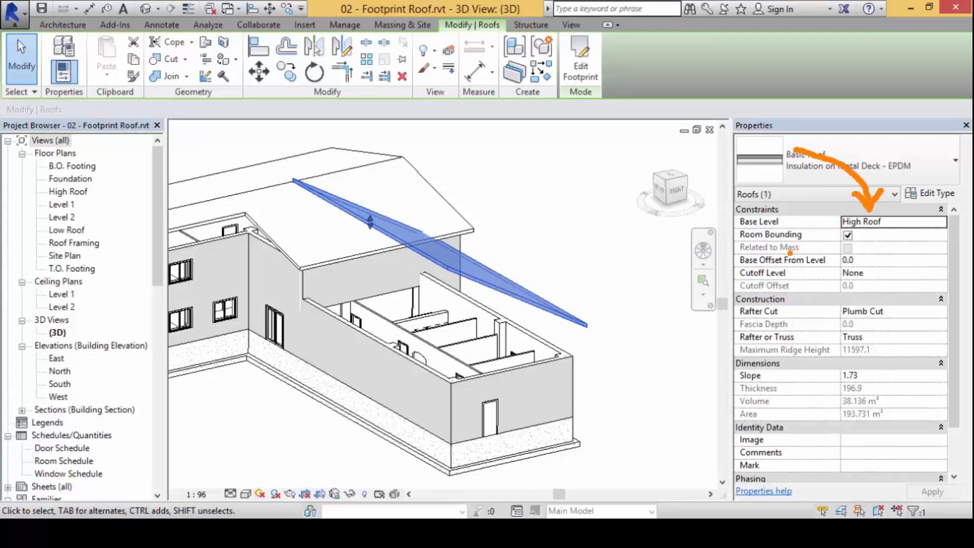
pyautogui.moveTo(789, 252); pyautogui.dragTo(772, 239)
pyautogui.click(941, 223)
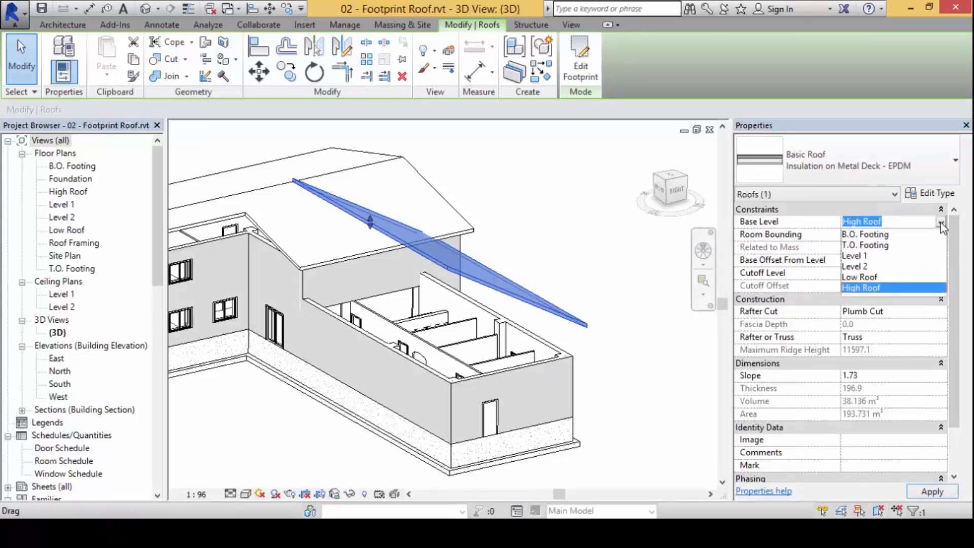
pyautogui.click(862, 277)
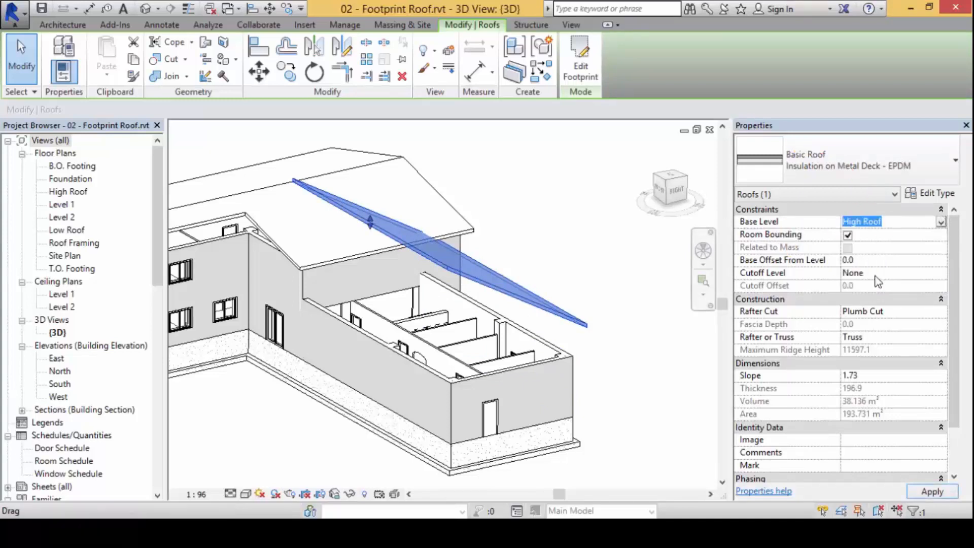
# - Flatten the lower-wing roof by lowering its slope shape handle to a slope of 5.75
pyautogui.keyDown('shift'); pyautogui.moveTo(583, 288); pyautogui.dragTo(446, 275, button='middle'); pyautogui.keyUp('shift')
pyautogui.keyDown('shift'); pyautogui.moveTo(449, 367); pyautogui.dragTo(608, 378, button='middle'); pyautogui.keyUp('shift')
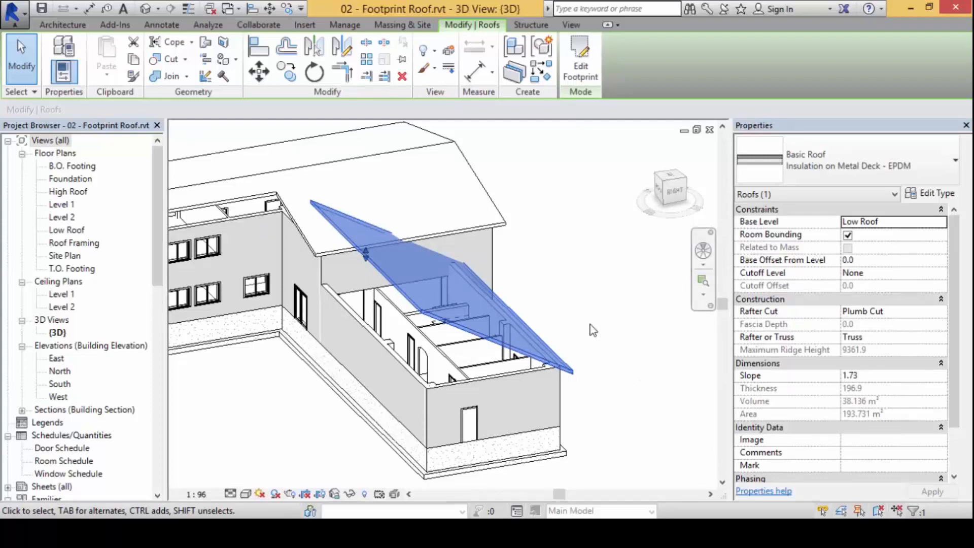
pyautogui.keyDown('shift'); pyautogui.moveTo(528, 276); pyautogui.dragTo(386, 198, button='middle'); pyautogui.keyUp('shift')
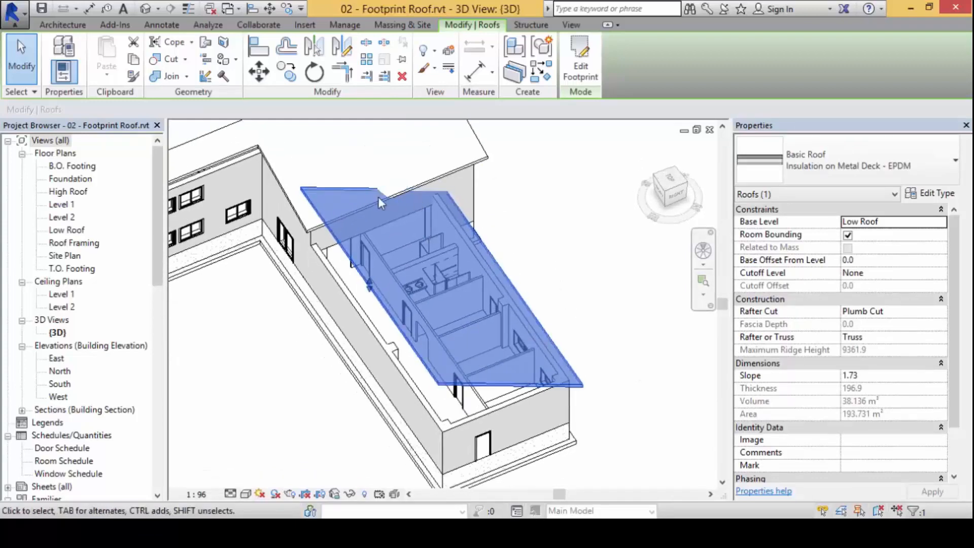
pyautogui.keyDown('shift'); pyautogui.moveTo(594, 356); pyautogui.dragTo(420, 283, button='middle'); pyautogui.keyUp('shift')
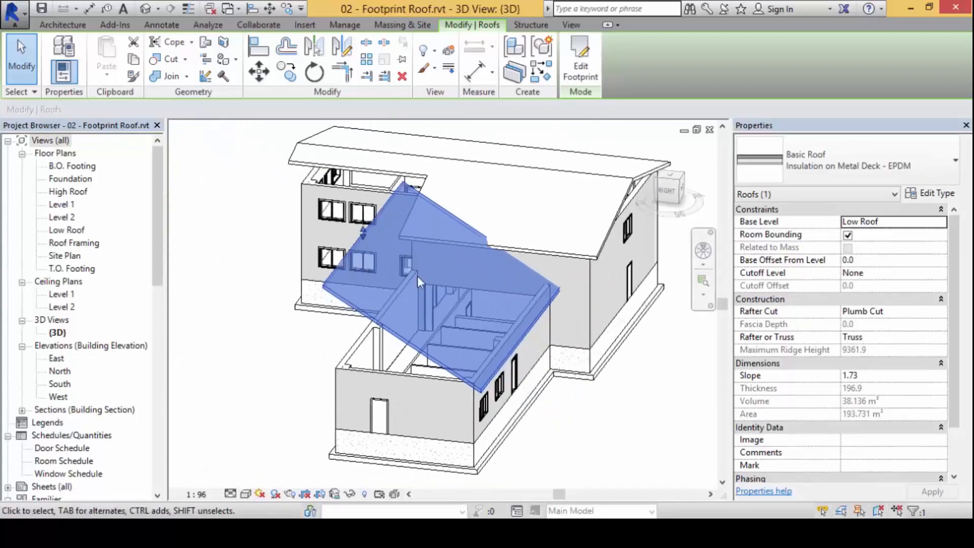
pyautogui.moveTo(362, 232); pyautogui.dragTo(265, 322)
pyautogui.keyDown('shift'); pyautogui.moveTo(266, 322); pyautogui.dragTo(459, 287, button='middle'); pyautogui.keyUp('shift')
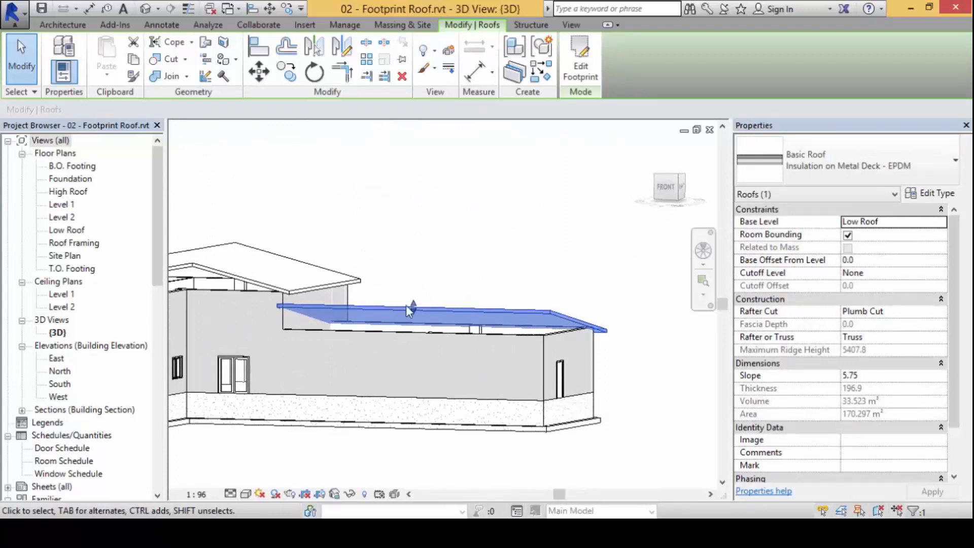
# - Set the lower-wing roof's slope to 5.00
pyautogui.click(863, 375)
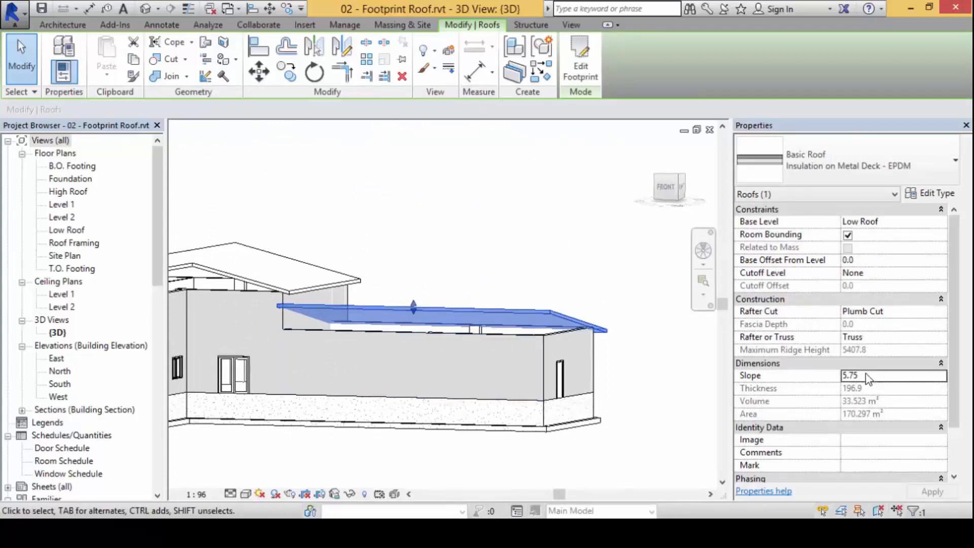
pyautogui.moveTo(863, 375); pyautogui.dragTo(782, 375)
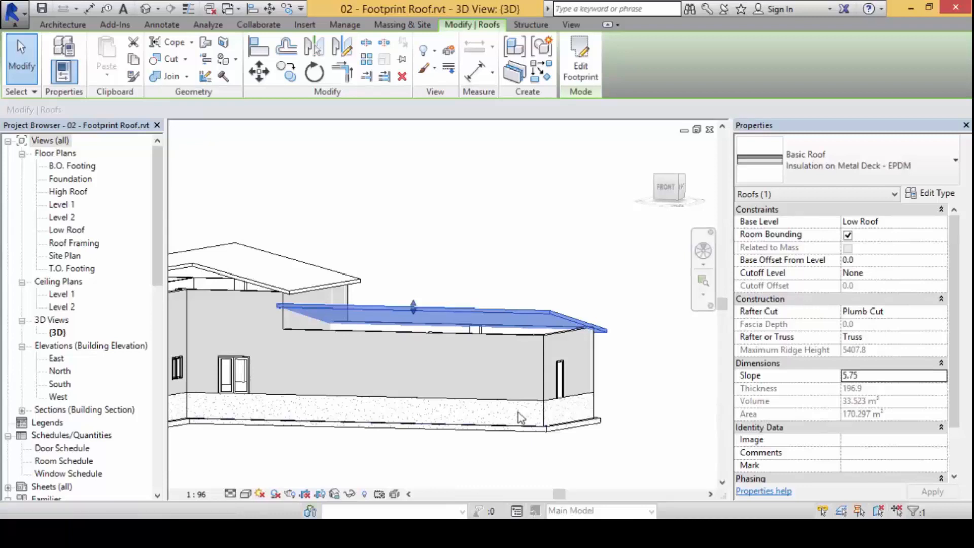
pyautogui.click(870, 376)
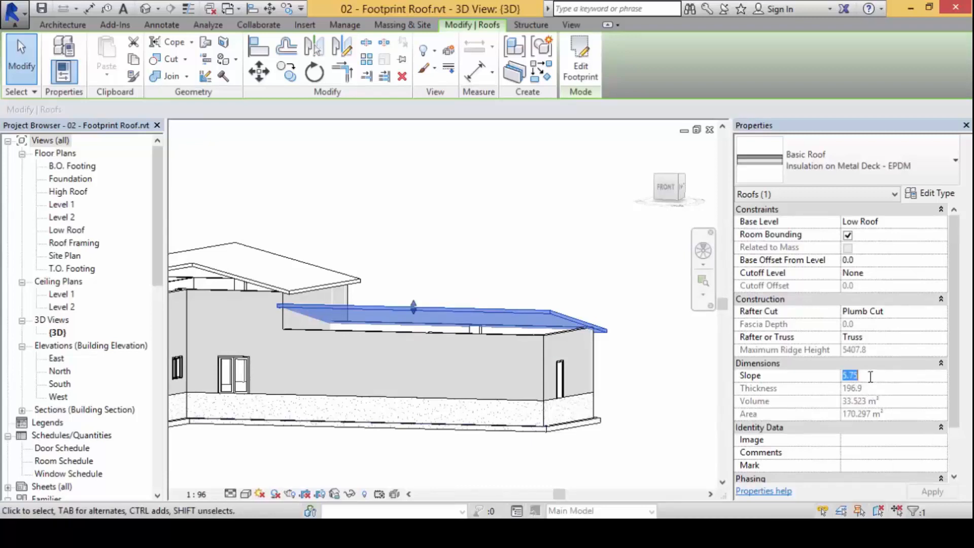
pyautogui.write('5.00')
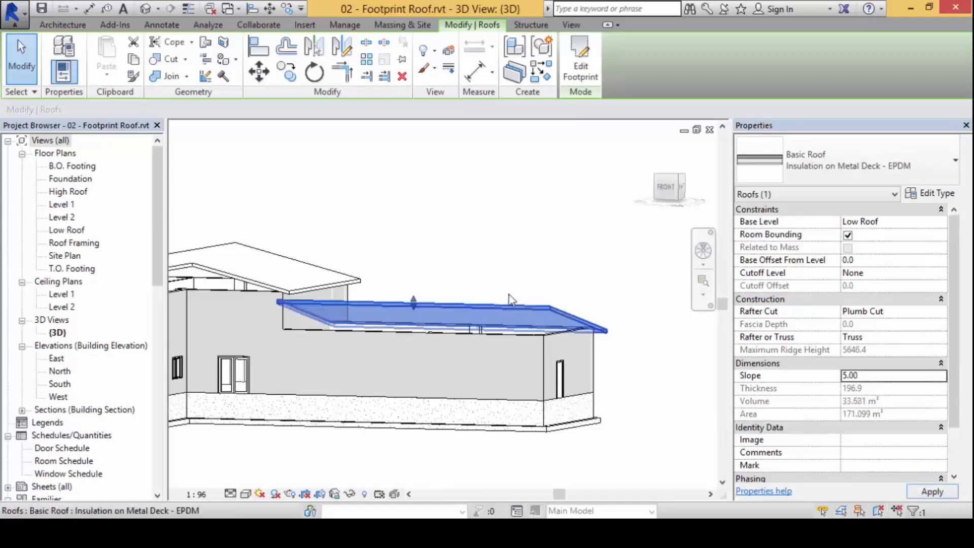
# - Open the lower-wing roof's footprint sketch for editing, focusing on where it meets the taller building's wall
pyautogui.keyDown('shift'); pyautogui.moveTo(414, 202); pyautogui.dragTo(357, 263, button='middle'); pyautogui.keyUp('shift')
pyautogui.moveTo(358, 213); pyautogui.dragTo(442, 223, button='middle')
pyautogui.scroll(4, 402, 248)
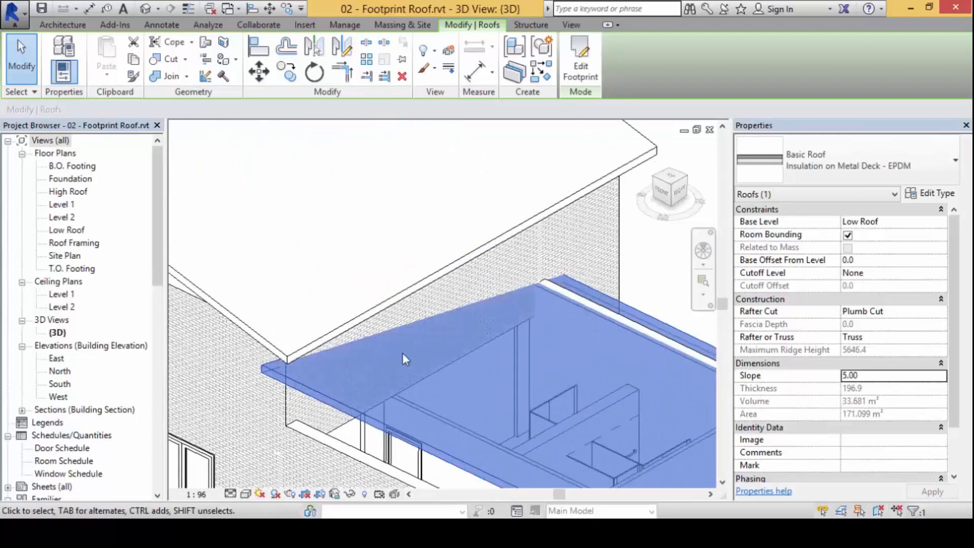
pyautogui.moveTo(404, 359); pyautogui.dragTo(424, 274, button='middle')
pyautogui.scroll(1, 441, 200)
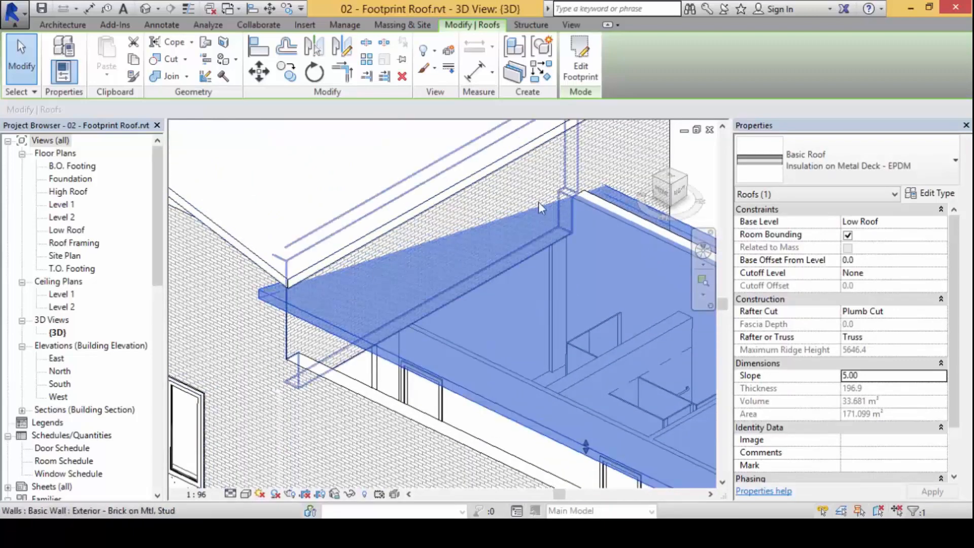
pyautogui.scroll(3, 249, 268)
pyautogui.keyDown('shift'); pyautogui.moveTo(355, 355); pyautogui.dragTo(363, 290, button='middle'); pyautogui.keyUp('shift')
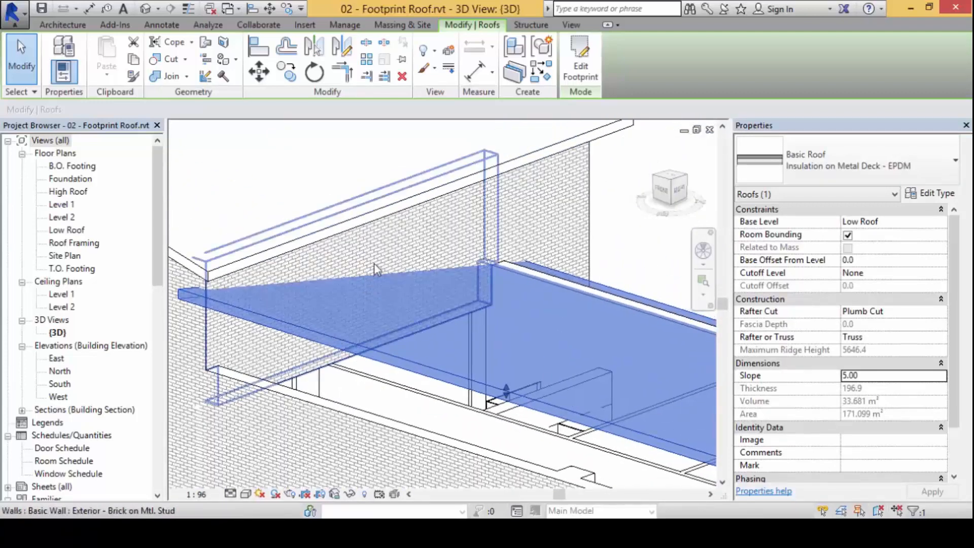
pyautogui.click(583, 63)
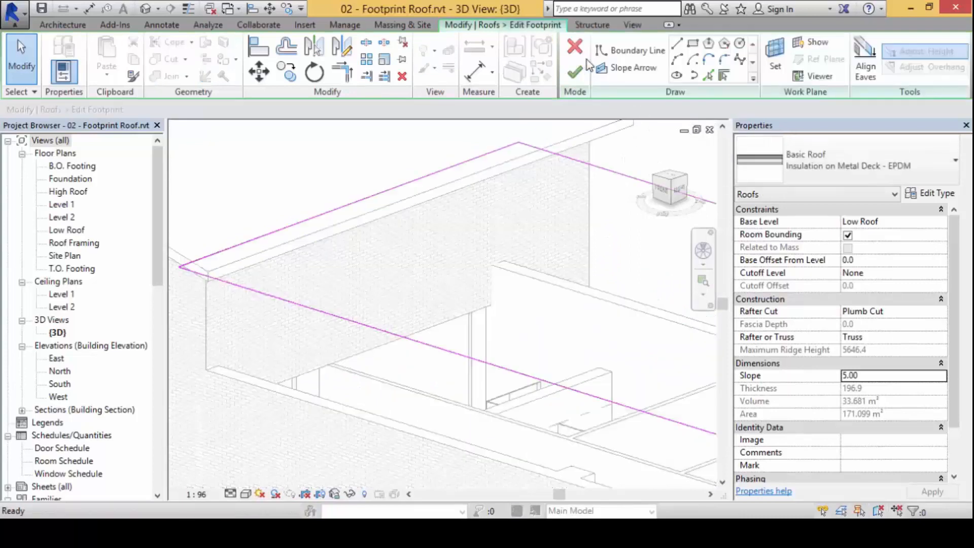
pyautogui.keyDown('shift'); pyautogui.moveTo(344, 234); pyautogui.dragTo(440, 265, button='middle'); pyautogui.keyUp('shift')
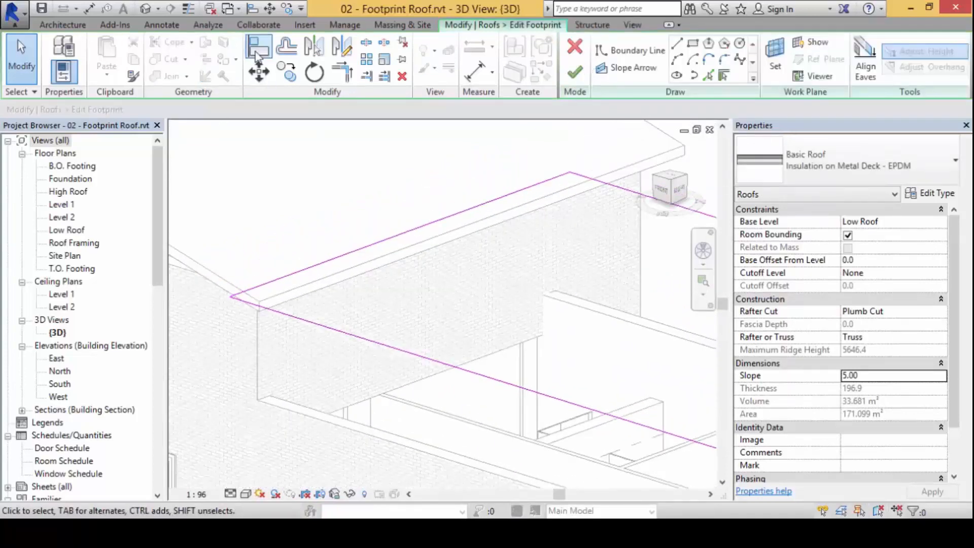
# - Align the closing boundary line with the taller building's exterior wall face and finish the roof footprint edit
pyautogui.click(259, 47)
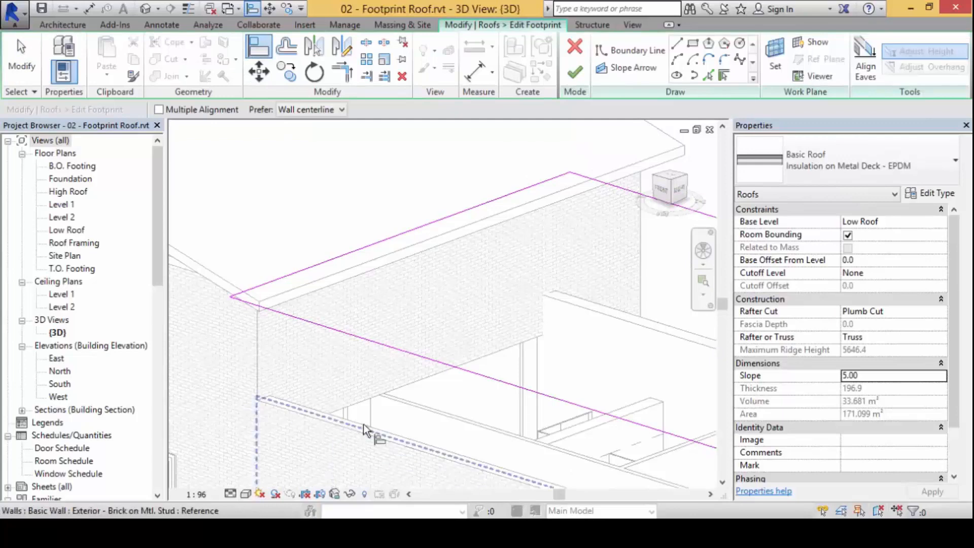
pyautogui.scroll(5, 397, 395)
pyautogui.scroll(2, 406, 383)
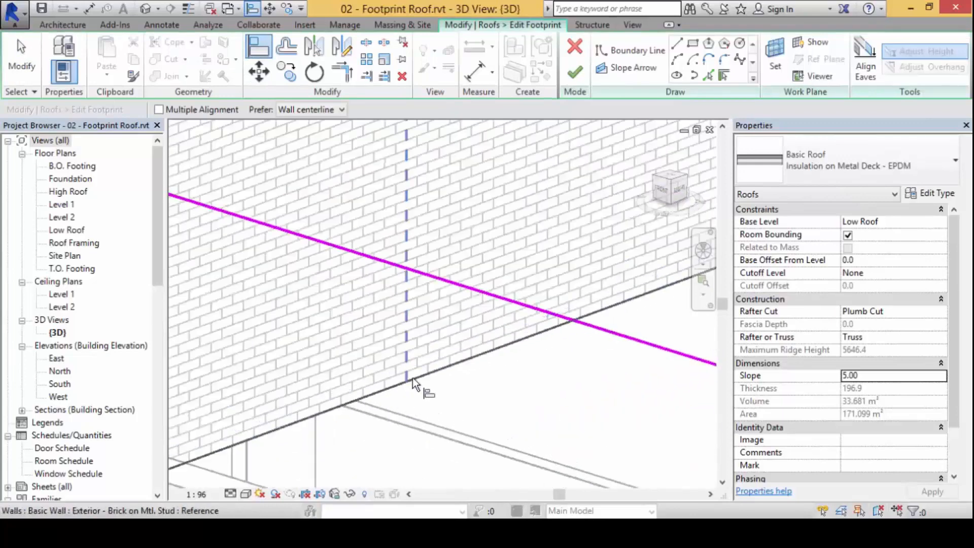
pyautogui.click(411, 379)
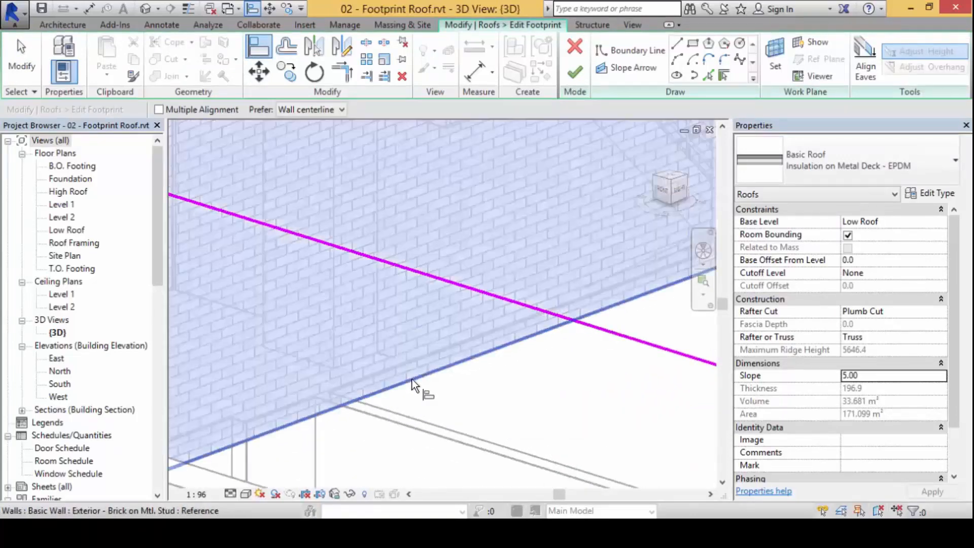
pyautogui.scroll(-3, 405, 355)
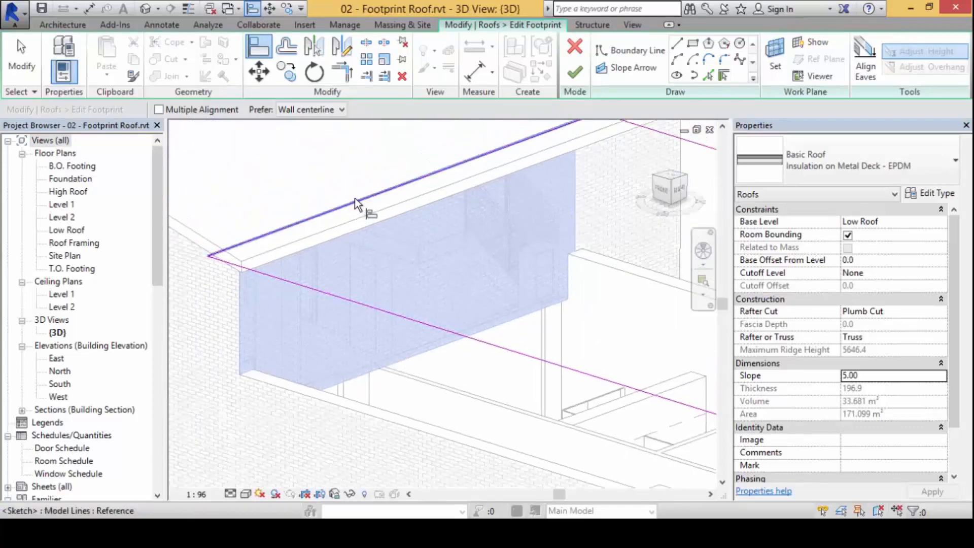
pyautogui.keyDown('shift'); pyautogui.moveTo(250, 359); pyautogui.dragTo(341, 321, button='middle'); pyautogui.keyUp('shift')
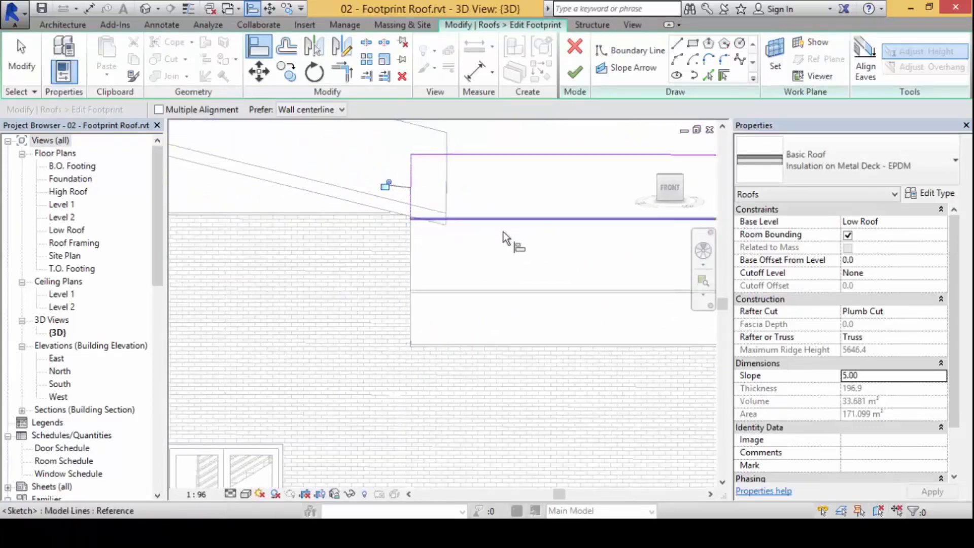
pyautogui.keyDown('shift'); pyautogui.moveTo(507, 238); pyautogui.dragTo(455, 244, button='middle'); pyautogui.keyUp('shift')
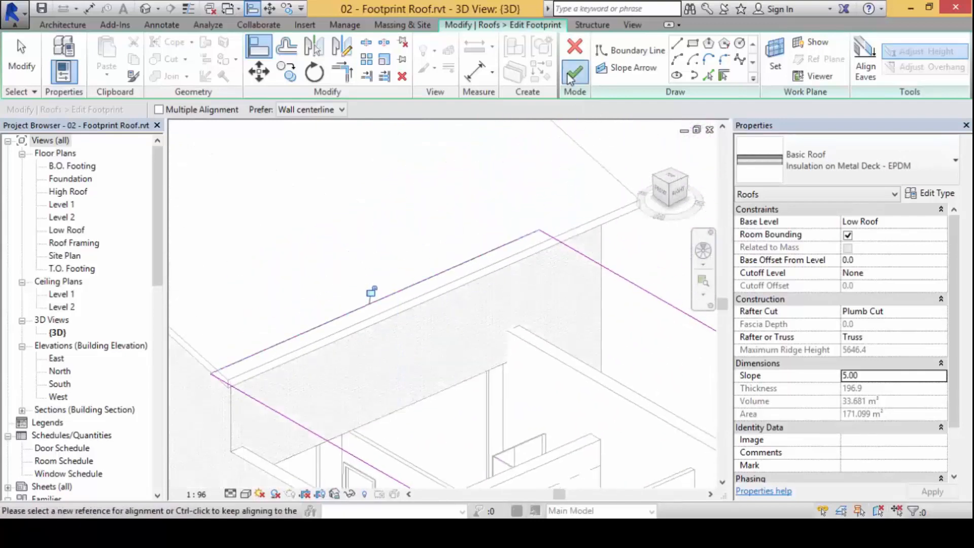
pyautogui.click(574, 75)
pyautogui.scroll(-2, 360, 370)
pyautogui.moveTo(361, 370); pyautogui.dragTo(336, 316, button='middle')
pyautogui.click(518, 264)
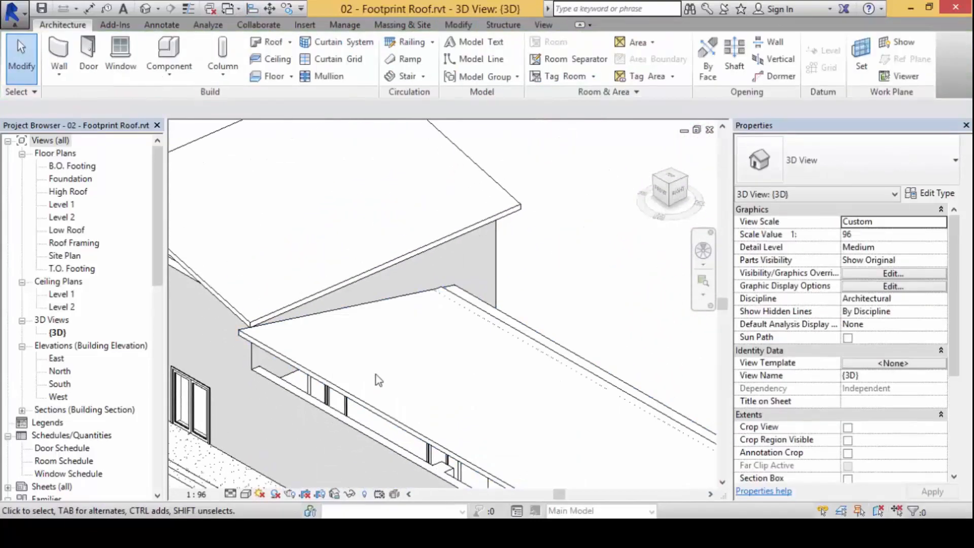
# - Examine the joint between the lower-wing roof and the taller building's wall, and both roofs on the whole building
pyautogui.keyDown('shift'); pyautogui.moveTo(309, 377); pyautogui.dragTo(346, 380, button='middle'); pyautogui.keyUp('shift')
pyautogui.scroll(4, 398, 287)
pyautogui.scroll(-5, 469, 281)
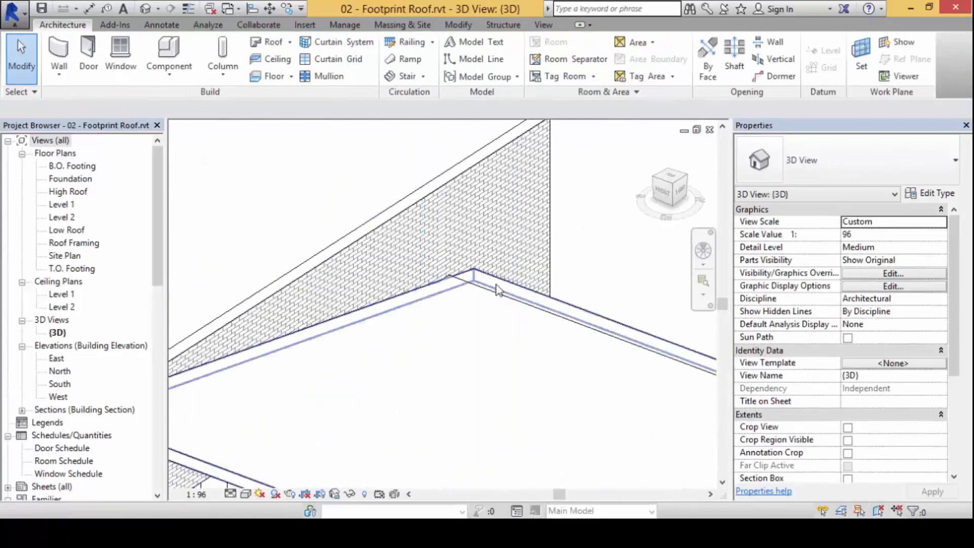
pyautogui.keyDown('shift'); pyautogui.moveTo(517, 286); pyautogui.dragTo(475, 289, button='middle'); pyautogui.keyUp('shift')
pyautogui.moveTo(480, 345); pyautogui.dragTo(517, 337, button='middle')
pyautogui.scroll(-1, 525, 342)
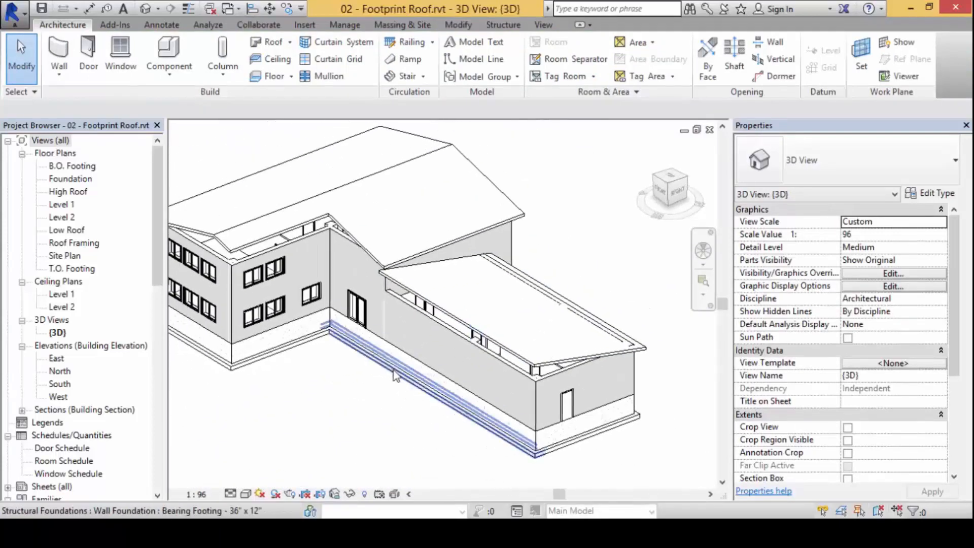
pyautogui.keyDown('shift'); pyautogui.moveTo(393, 376); pyautogui.dragTo(424, 385, button='middle'); pyautogui.keyUp('shift')
pyautogui.scroll(-1, 424, 385)
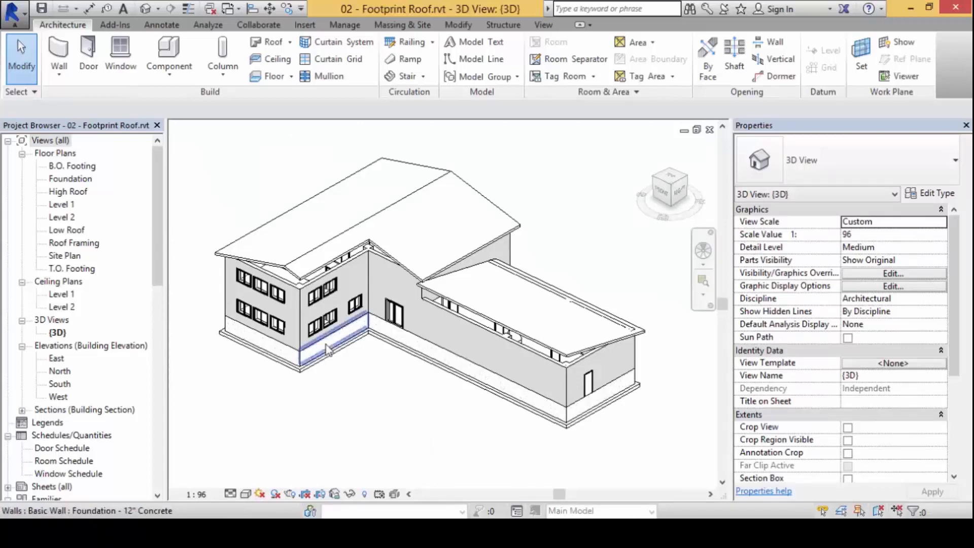
pyautogui.keyDown('shift'); pyautogui.moveTo(337, 386); pyautogui.dragTo(357, 400, button='middle'); pyautogui.keyUp('shift')
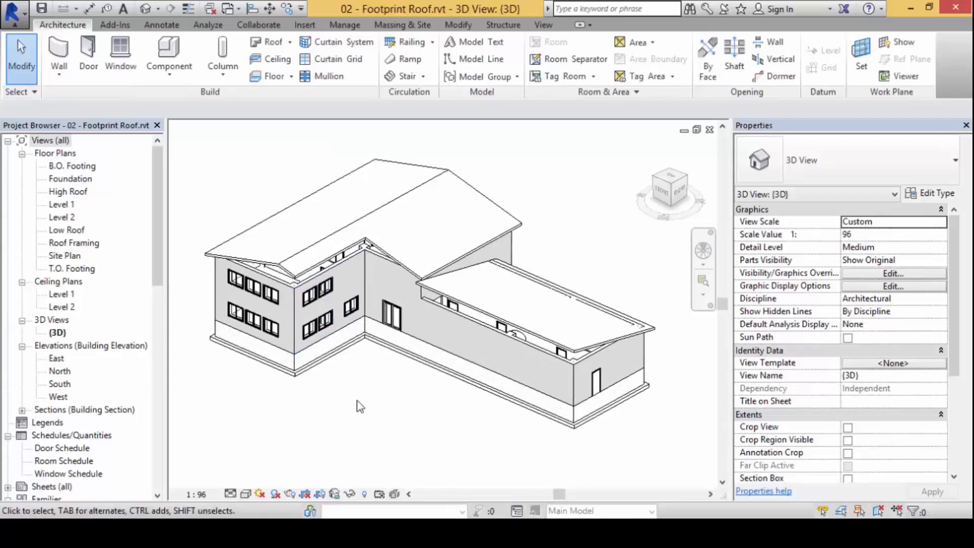
pyautogui.moveTo(232, 382); pyautogui.dragTo(281, 274)
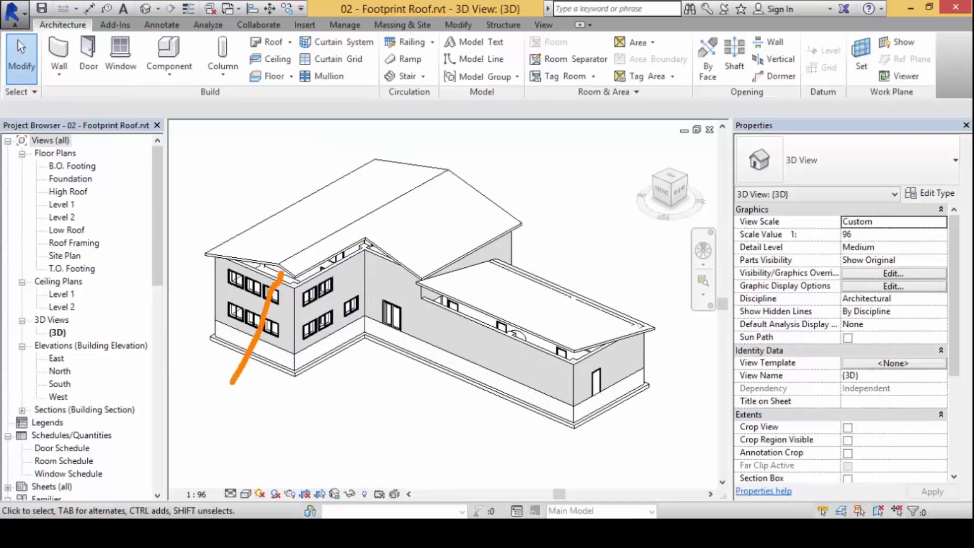
pyautogui.moveTo(470, 447)
pyautogui.mouseDown()
pyautogui.moveTo(485, 325)
pyautogui.moveTo(459, 334)
pyautogui.moveTo(503, 356)
pyautogui.mouseUp()
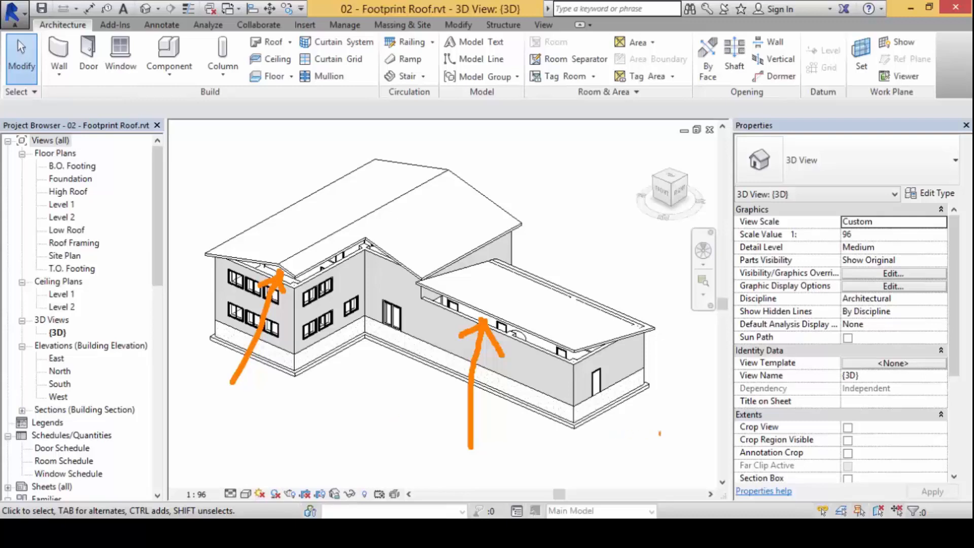
pyautogui.moveTo(225, 237)
pyautogui.mouseDown()
pyautogui.moveTo(343, 299)
pyautogui.moveTo(454, 222)
pyautogui.moveTo(223, 238)
pyautogui.mouseUp()
pyautogui.moveTo(416, 279)
pyautogui.mouseDown()
pyautogui.moveTo(553, 380)
pyautogui.moveTo(669, 309)
pyautogui.moveTo(464, 266)
pyautogui.moveTo(414, 274)
pyautogui.mouseUp()
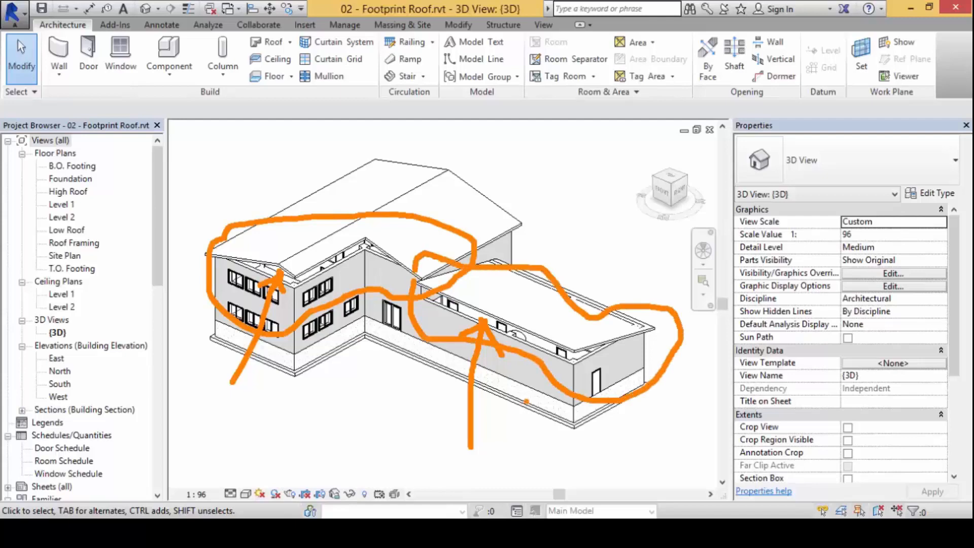
pyautogui.press('Escape')
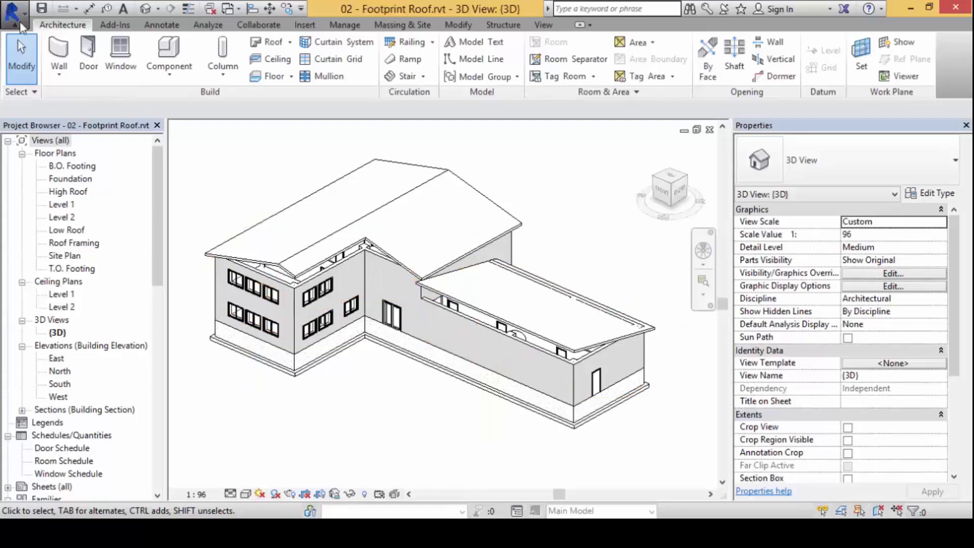
# - Close the project file 02 - Footprint Roof.rvt
pyautogui.click(11, 11)
pyautogui.click(30, 426)
pyautogui.click(523, 278)
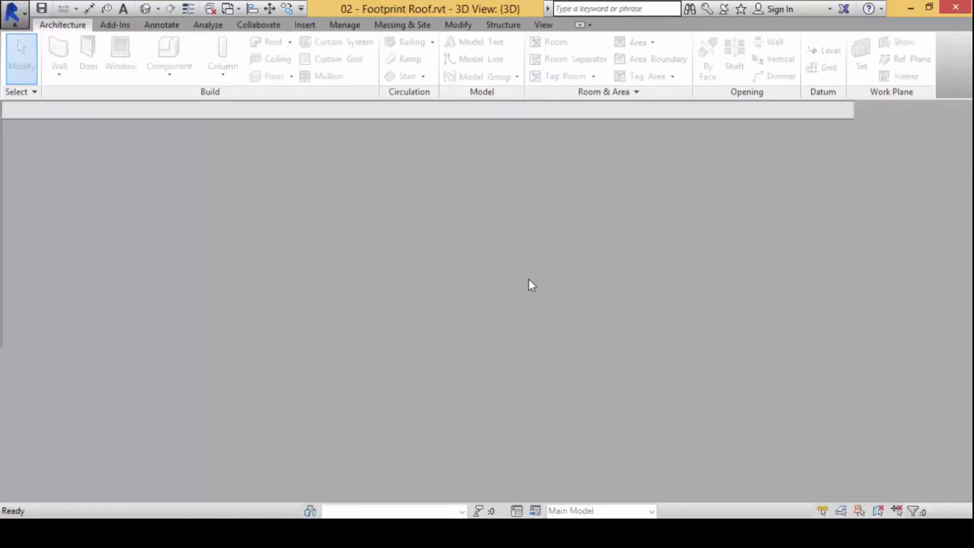